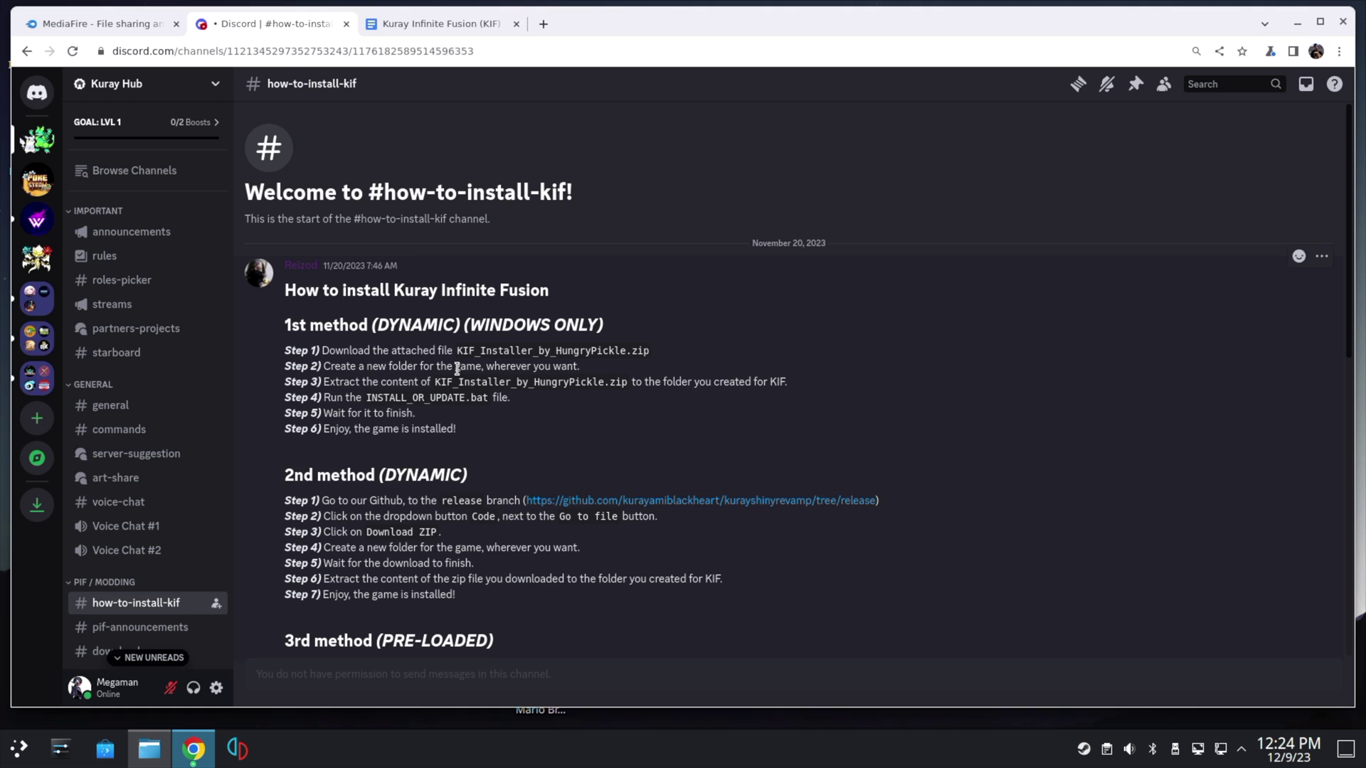
Step: Switch Chrome to the Kuray Infinite Fusion (KIF) Google Doc tab
{"action": "left_click", "coordinate": [439, 24]}
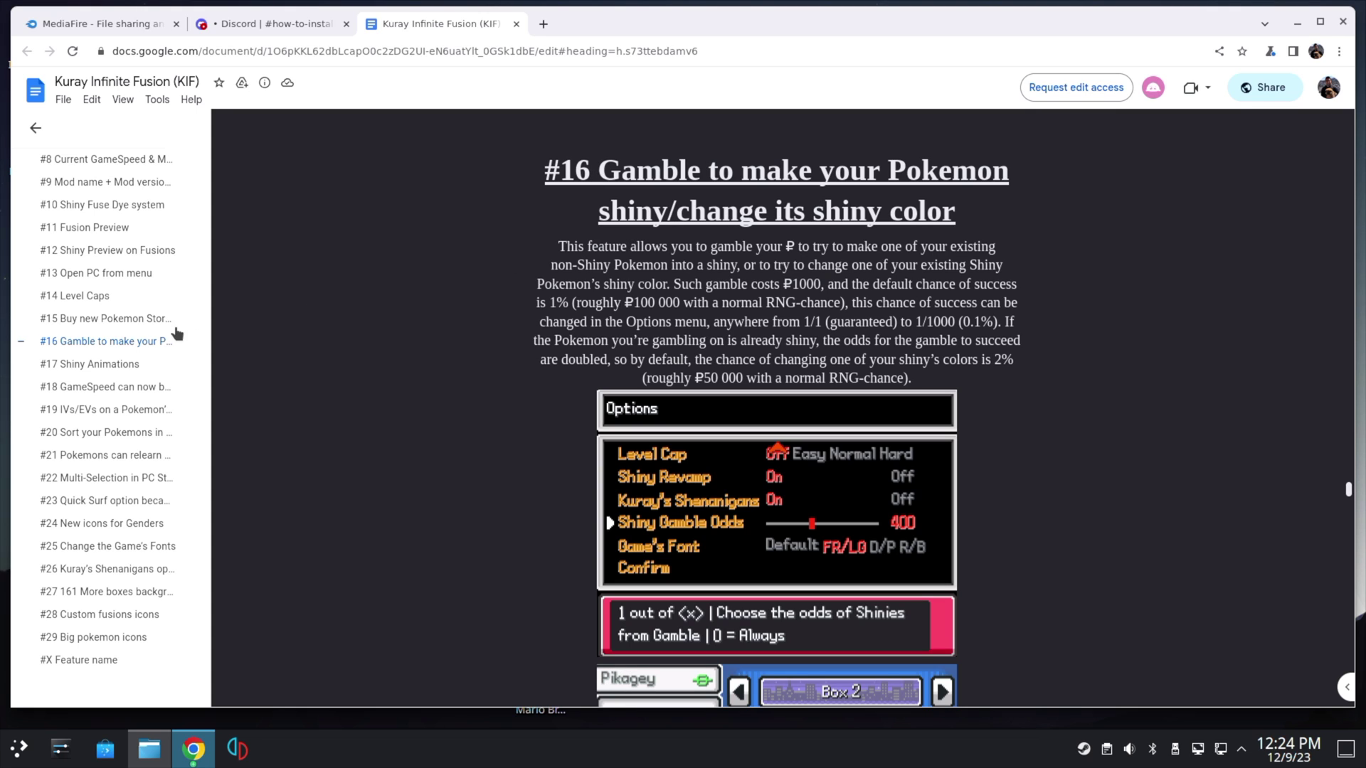
Step: Jump through the KIF doc outline to #12 Shiny Preview, #3 Double Wild Battles and #5 Export
{"action": "left_click", "coordinate": [93, 250]}
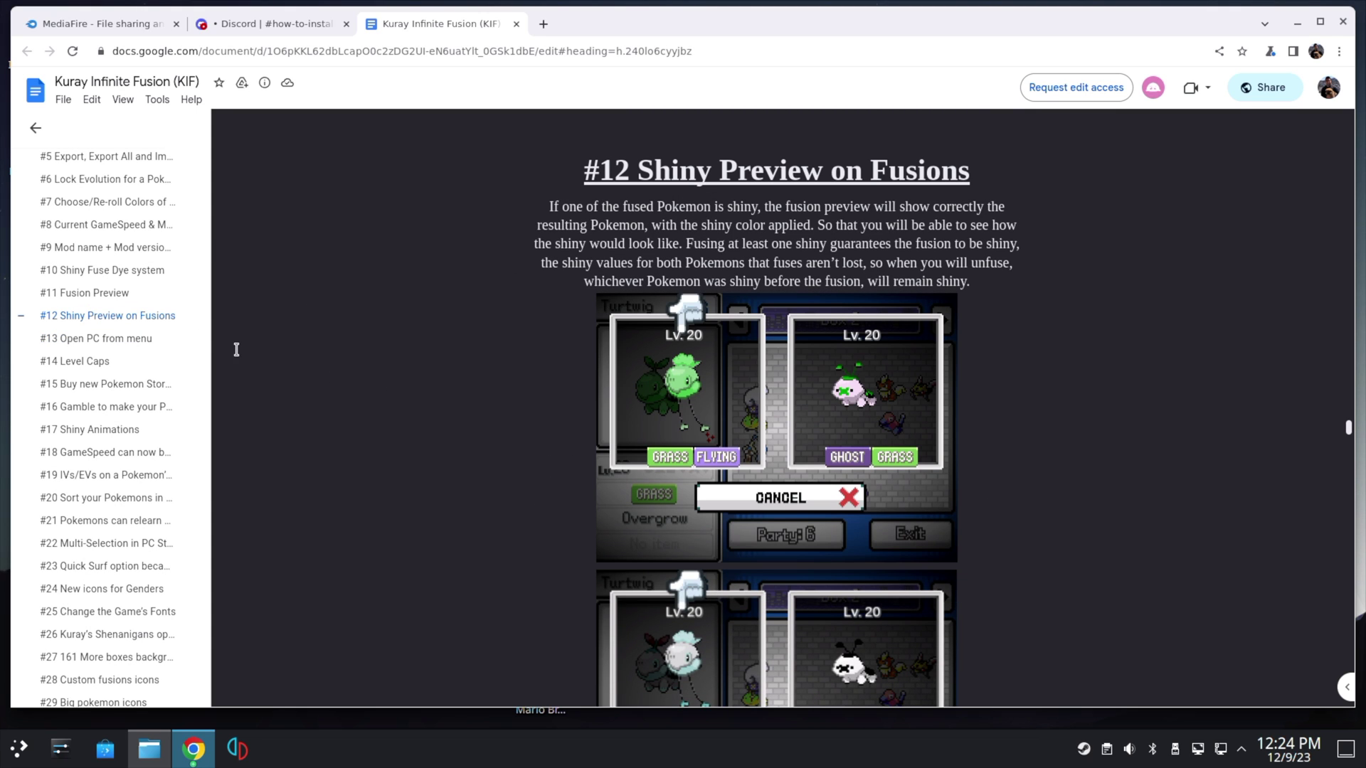
{"action": "scroll", "coordinate": [102, 218], "scroll_direction": "up", "scroll_amount": 3}
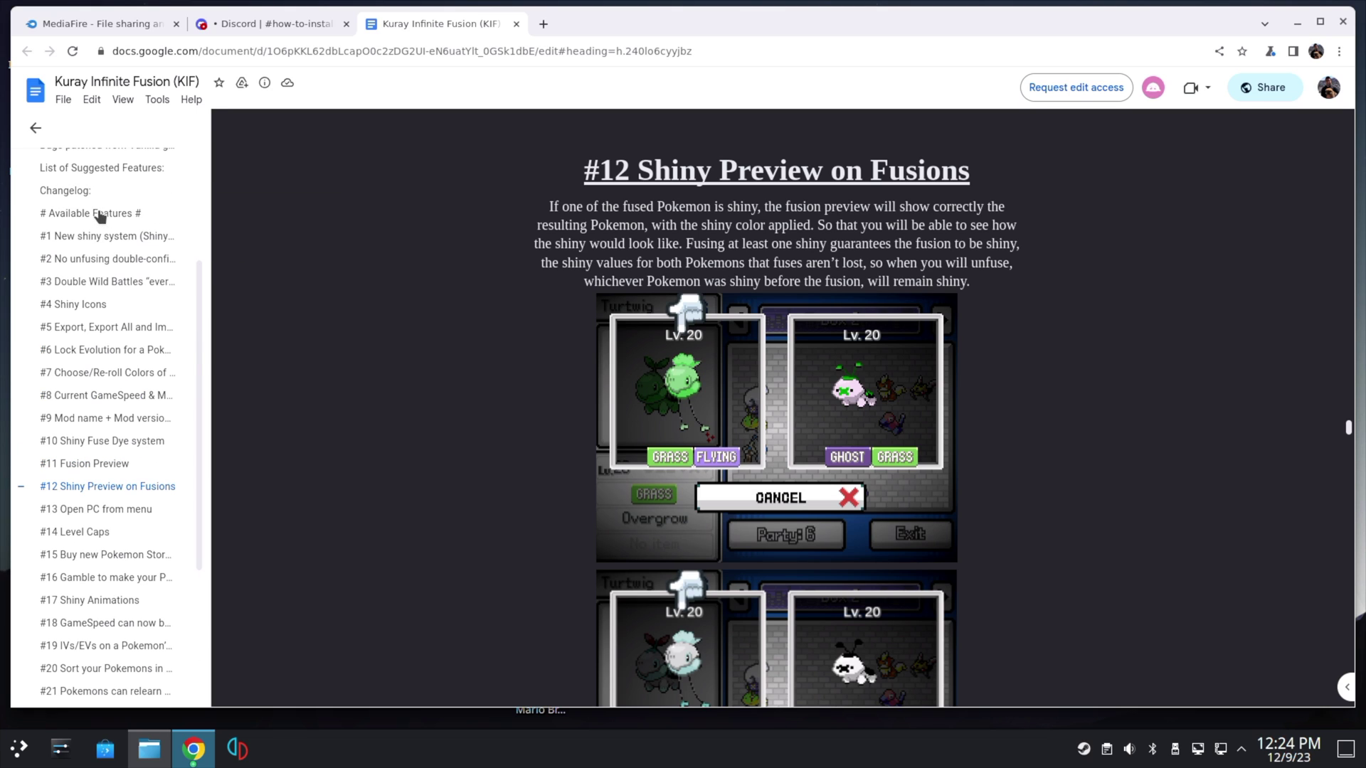
{"action": "left_click", "coordinate": [107, 281]}
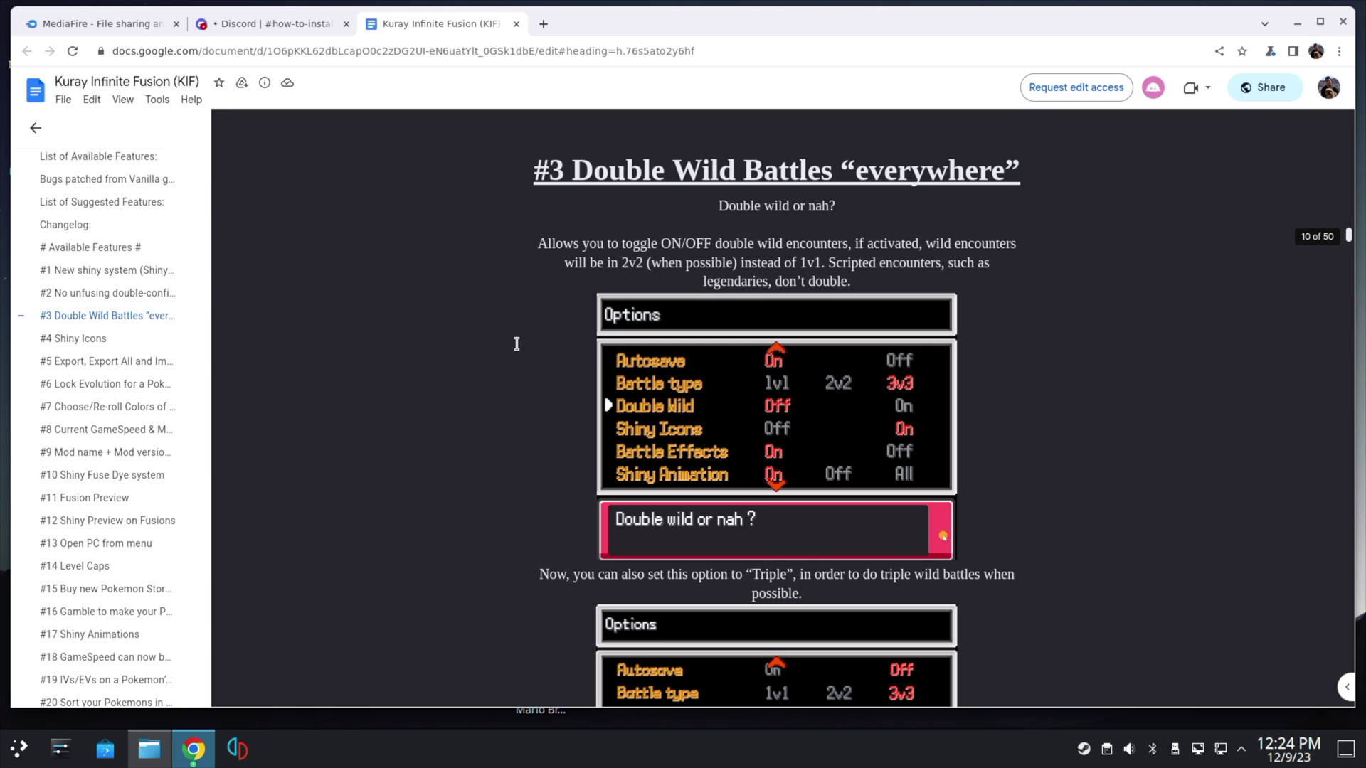
{"action": "left_click", "coordinate": [110, 366]}
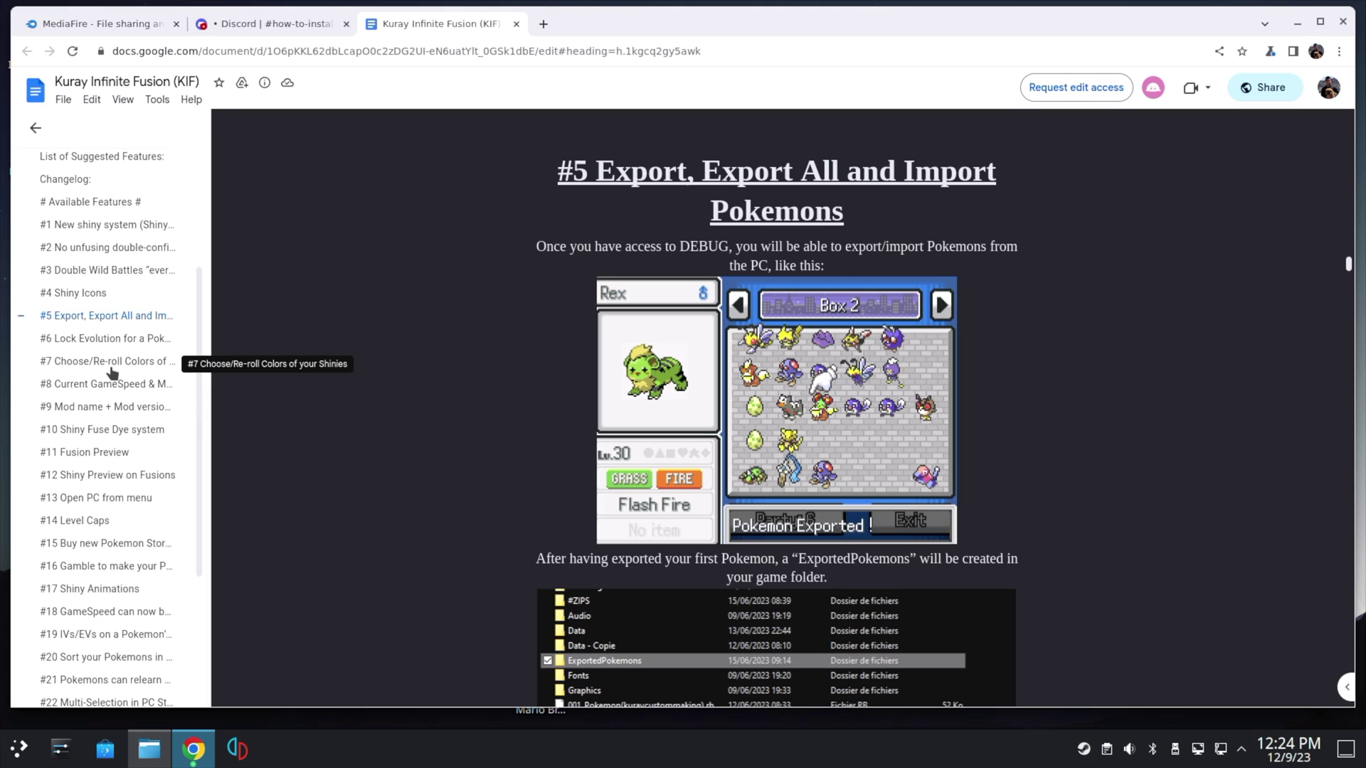
Step: Follow the 3rd method's MediaFire link to the Kuray's PIF Revamp folder and check KIF_Preloaded_0.10.0.zip's options
{"action": "left_click", "coordinate": [254, 23]}
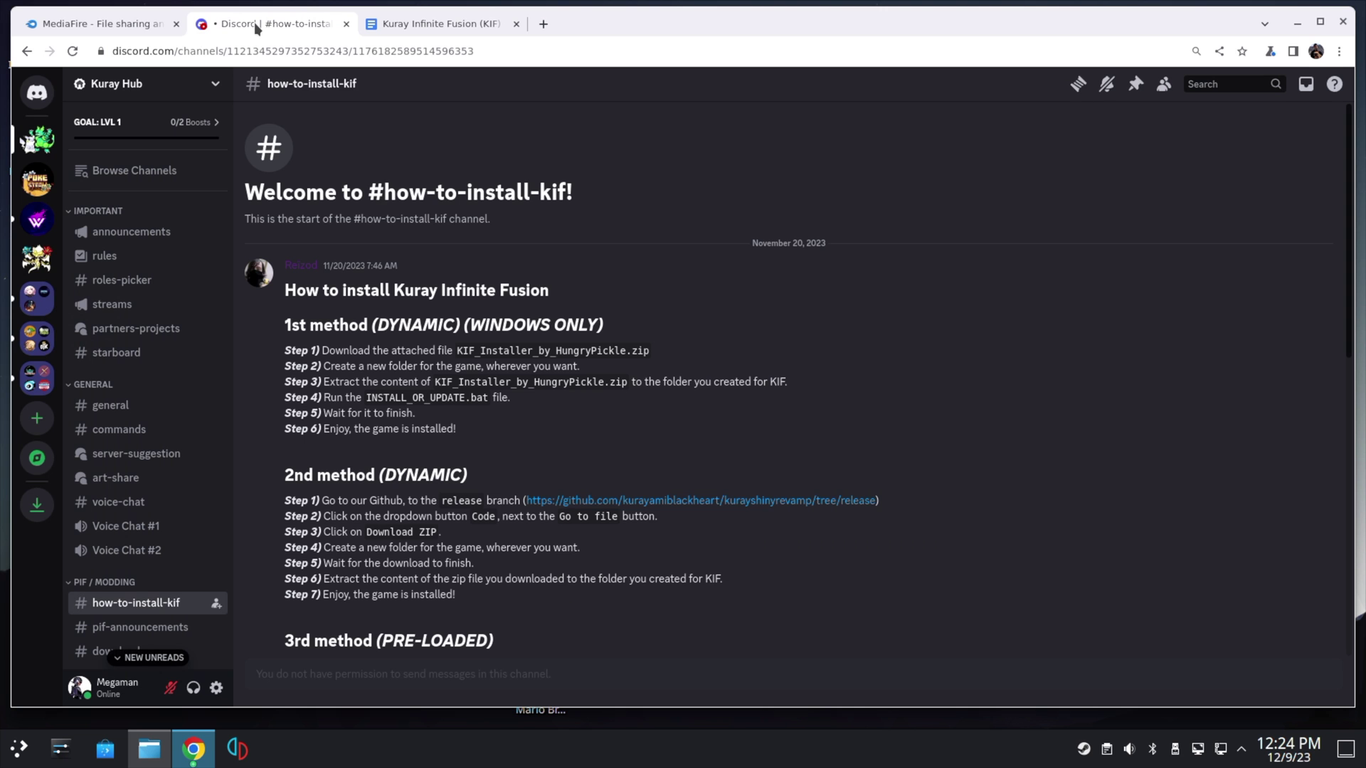
{"action": "scroll", "coordinate": [544, 347], "scroll_direction": "down", "scroll_amount": 4}
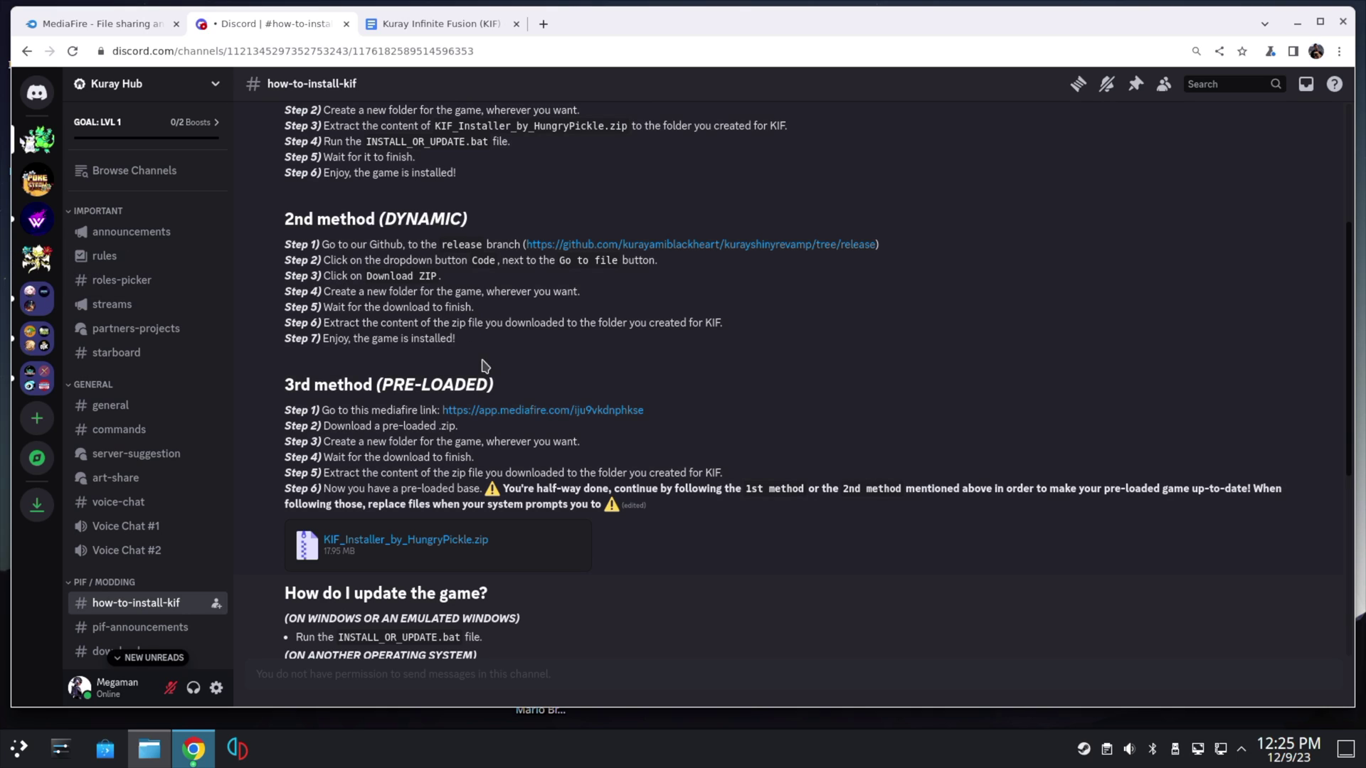
{"action": "left_click_drag", "start_coordinate": [371, 411], "coordinate": [628, 413]}
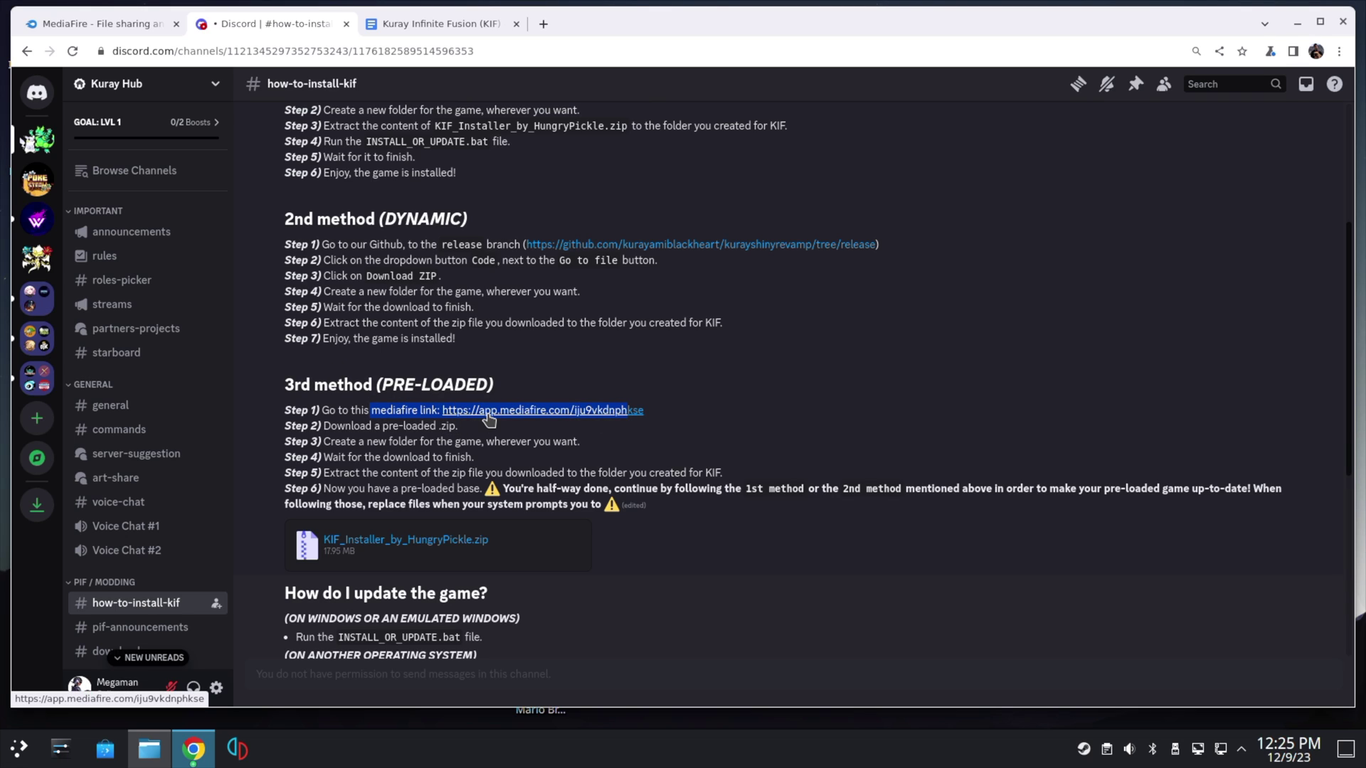
{"action": "left_click", "coordinate": [119, 26]}
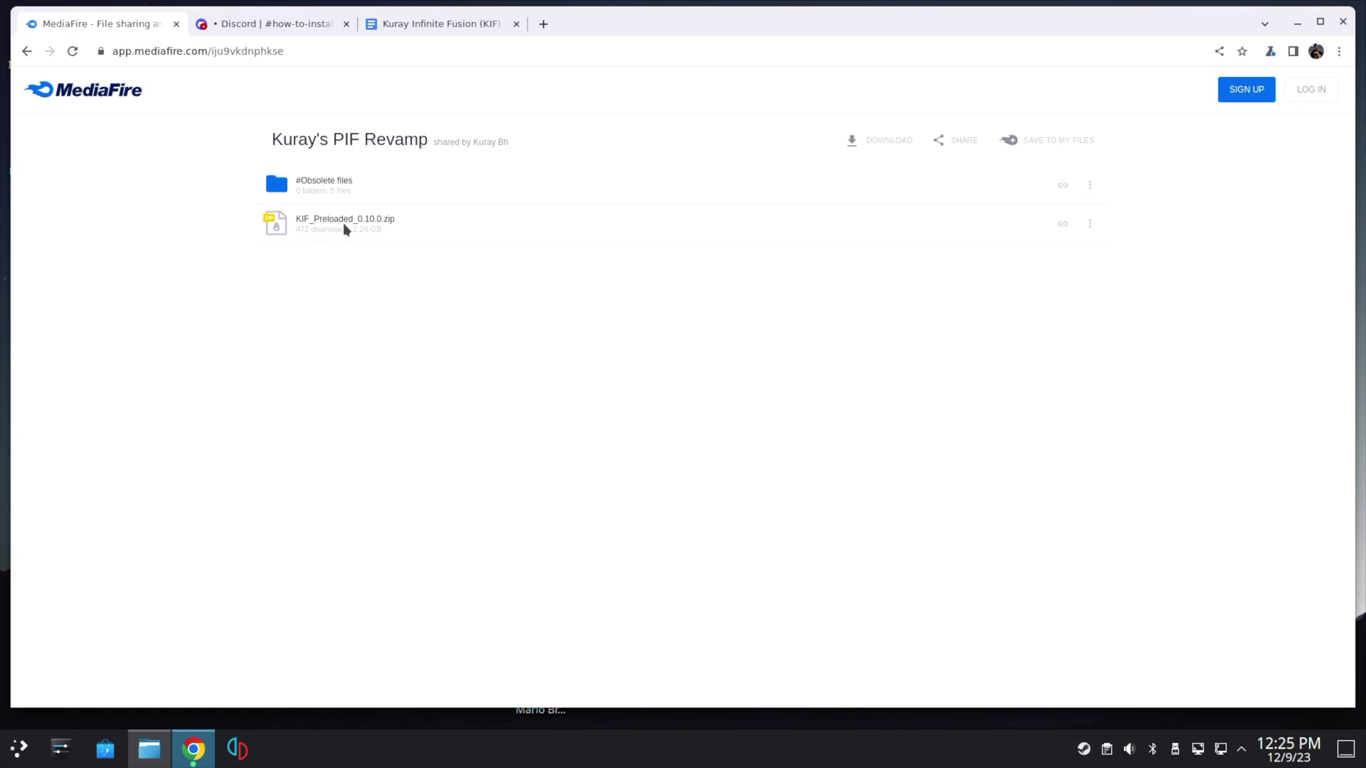
{"action": "left_click", "coordinate": [1090, 226]}
{"action": "left_click", "coordinate": [681, 352]}
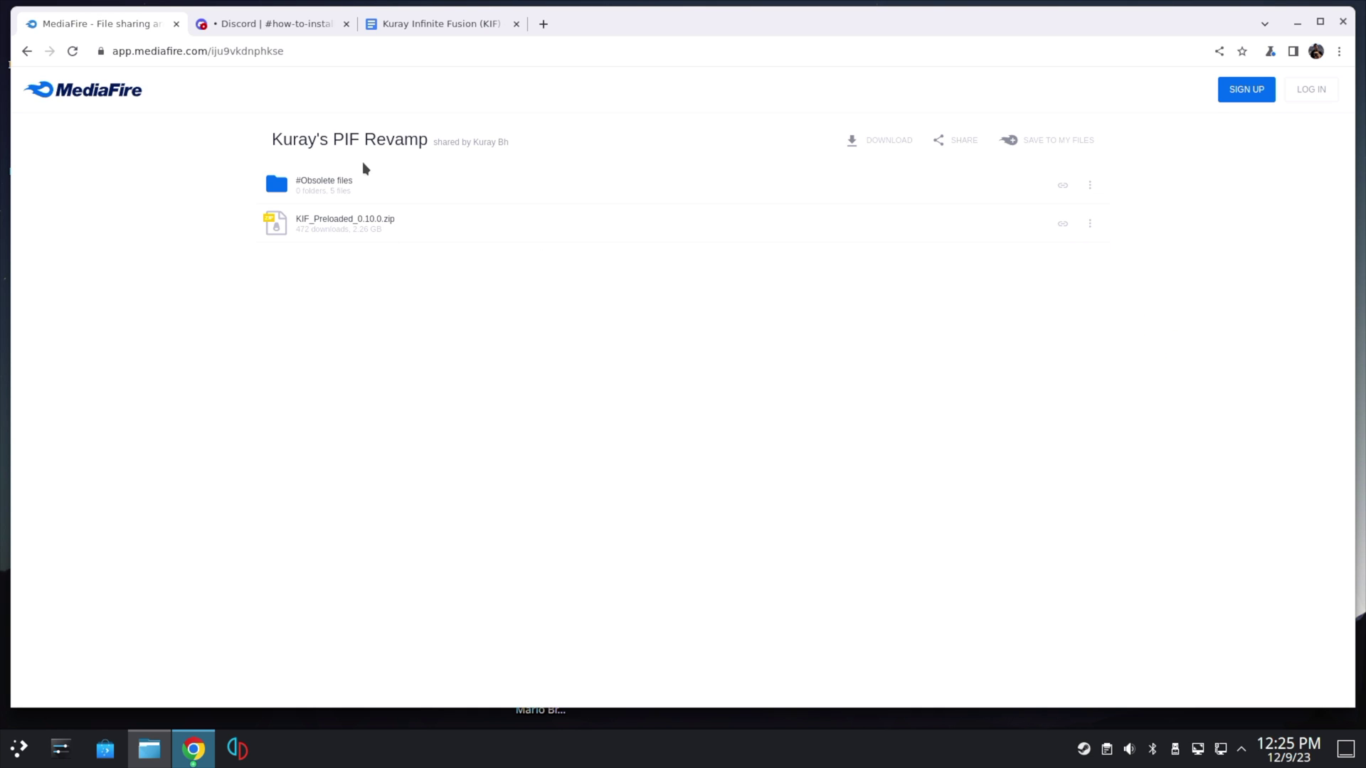
Step: Try the KIF_Installer_by_HungryPickle.zip attachment in how-to-install-kif, cancelling the dangerous-download warning
{"action": "left_click", "coordinate": [252, 23]}
{"action": "scroll", "coordinate": [435, 466], "scroll_direction": "down", "scroll_amount": 1}
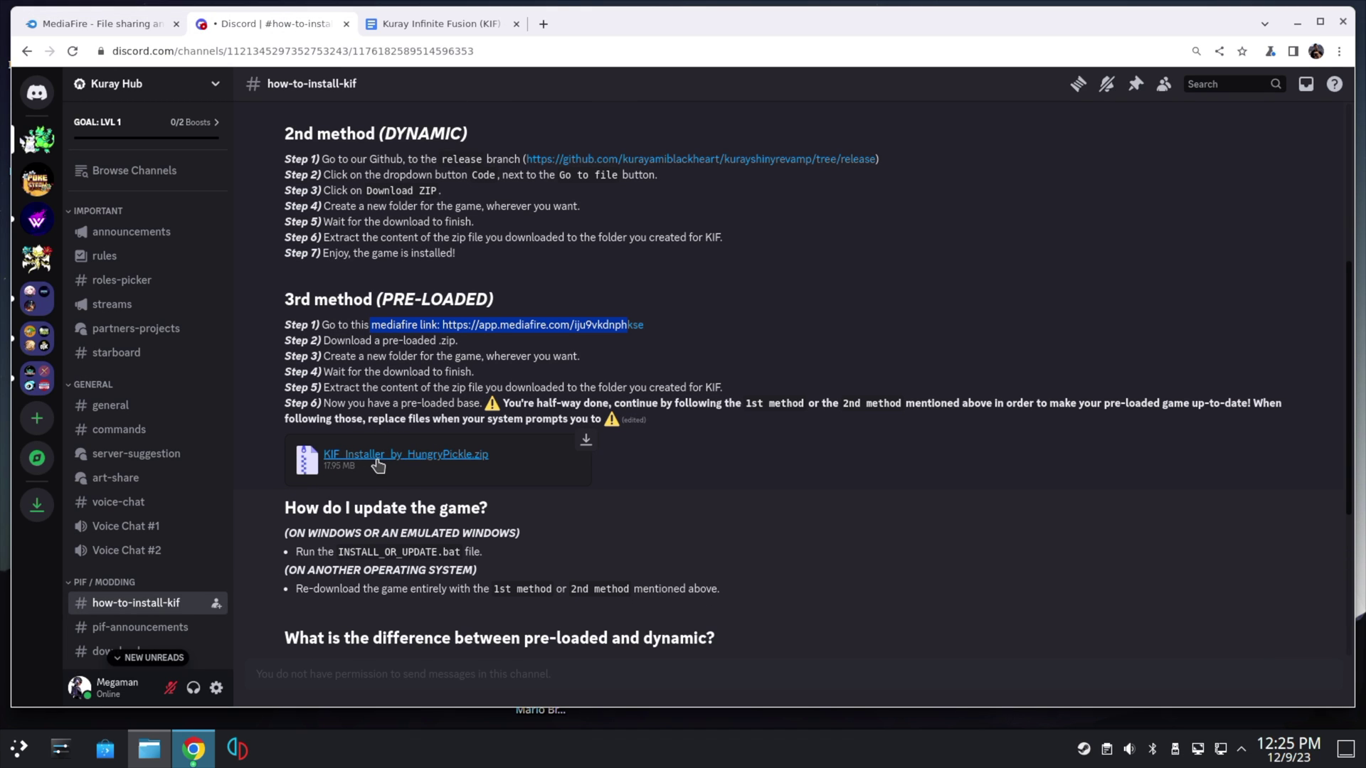
{"action": "left_click", "coordinate": [404, 459]}
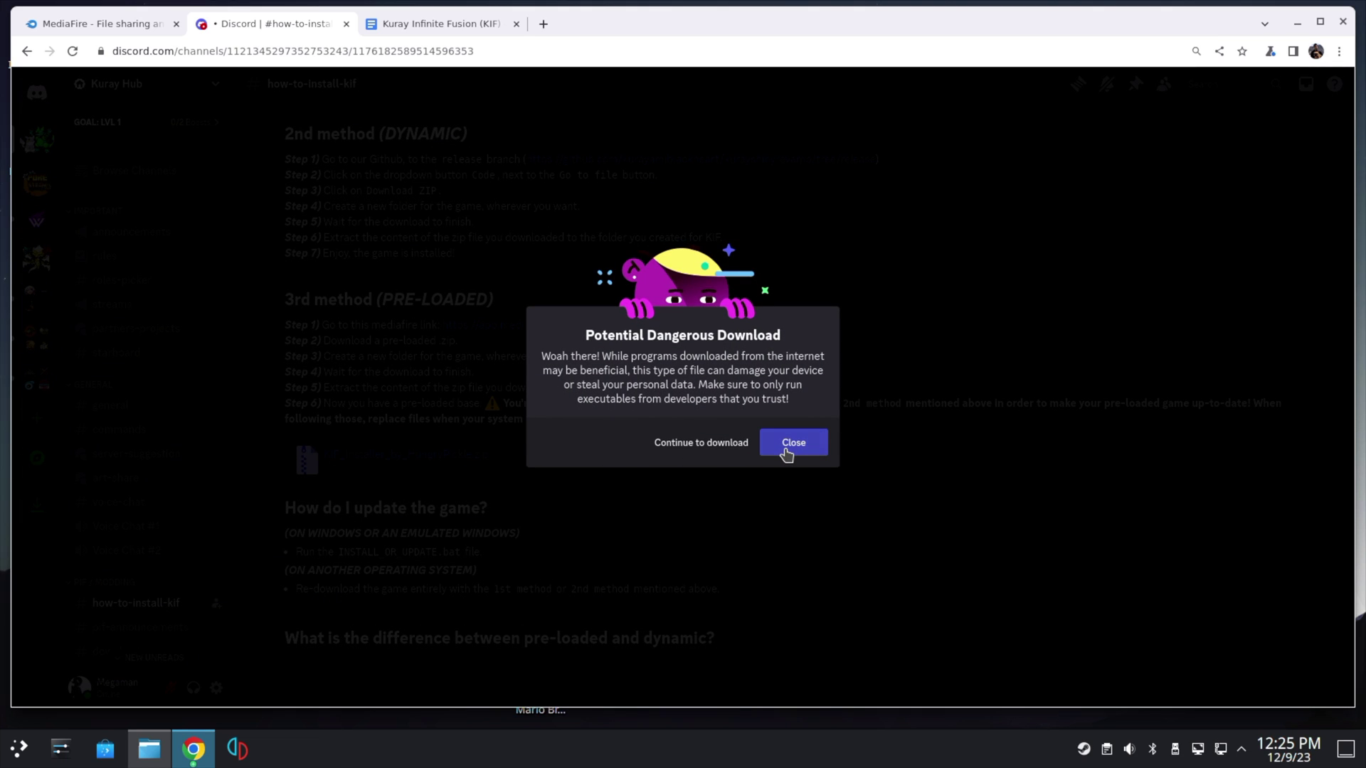
{"action": "left_click", "coordinate": [786, 448]}
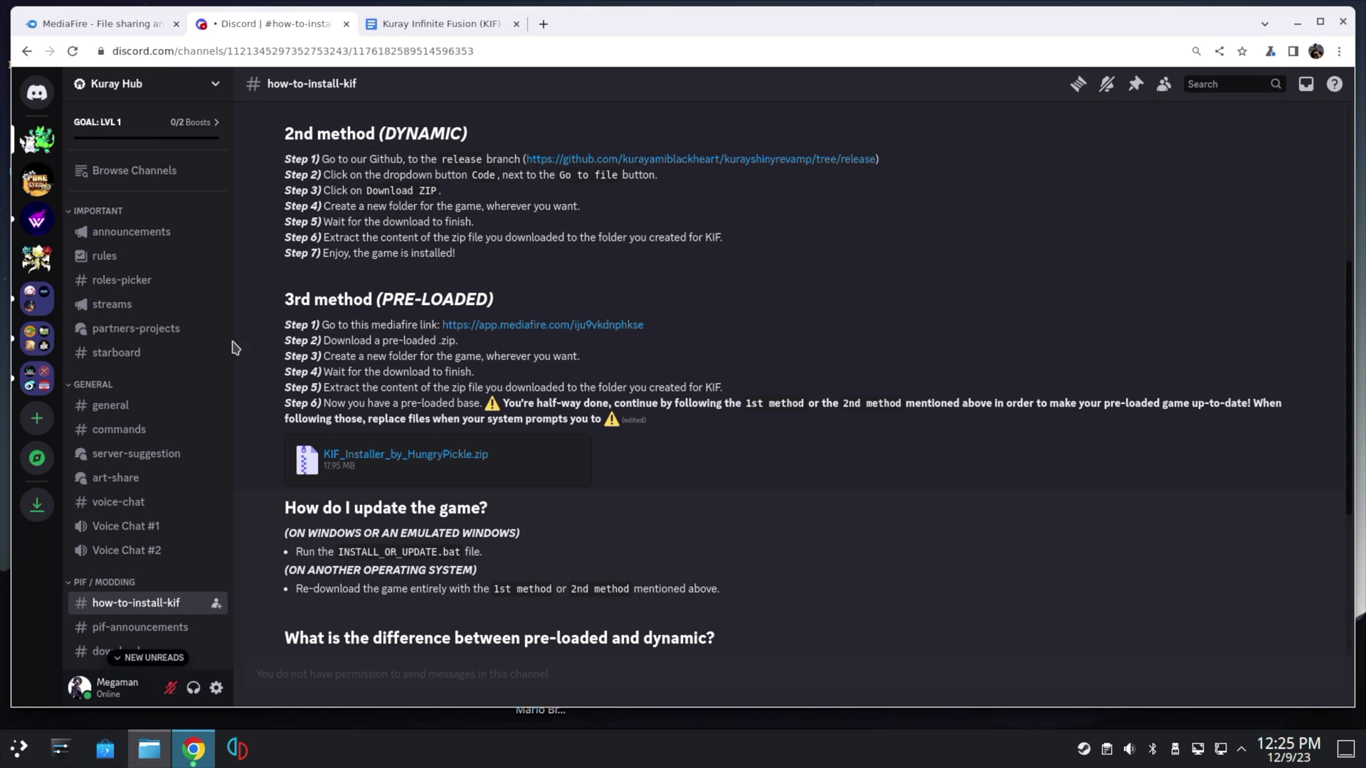
Step: Try Sprite_Pack_95_October_2023.zip in Pokemon Infinite Fusion's #downloads, dismiss the warning, and return to Kuray Hub
{"action": "left_click", "coordinate": [40, 263]}
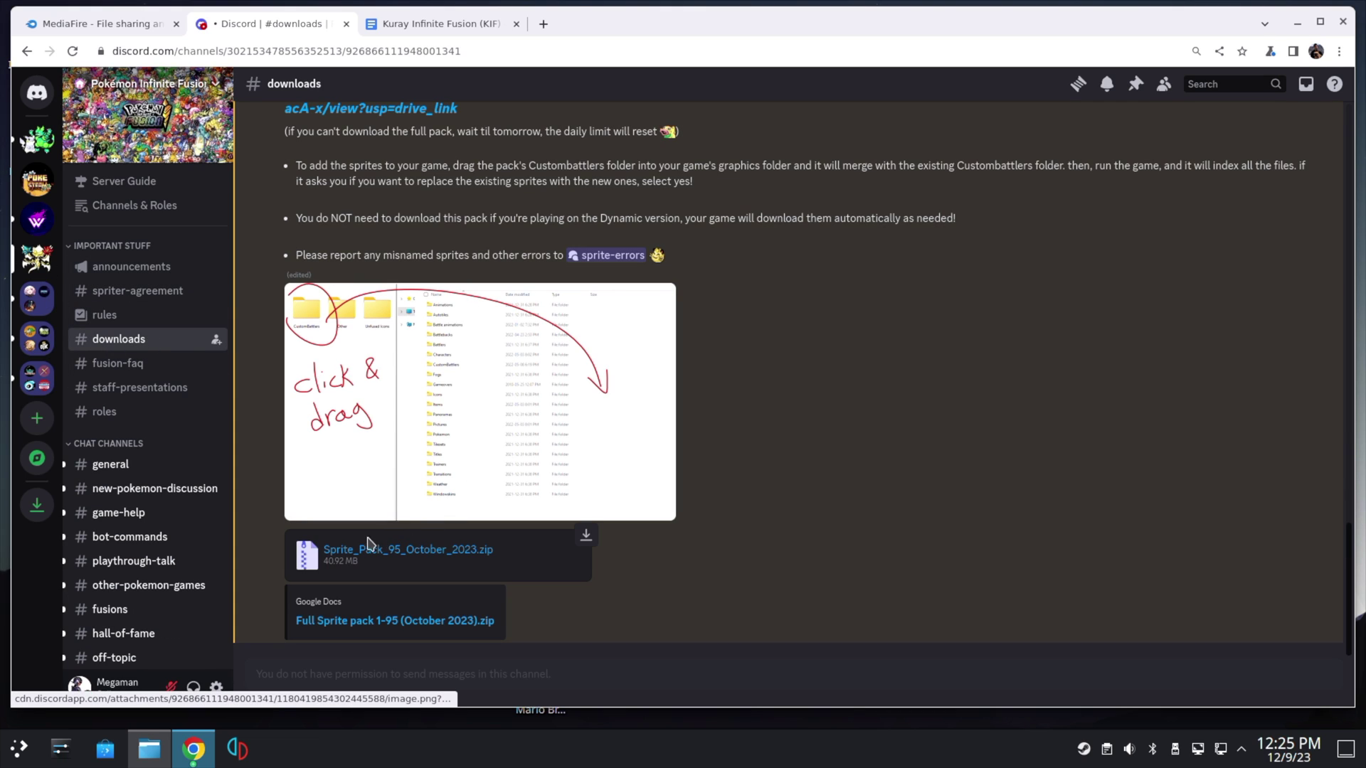
{"action": "left_click", "coordinate": [392, 552]}
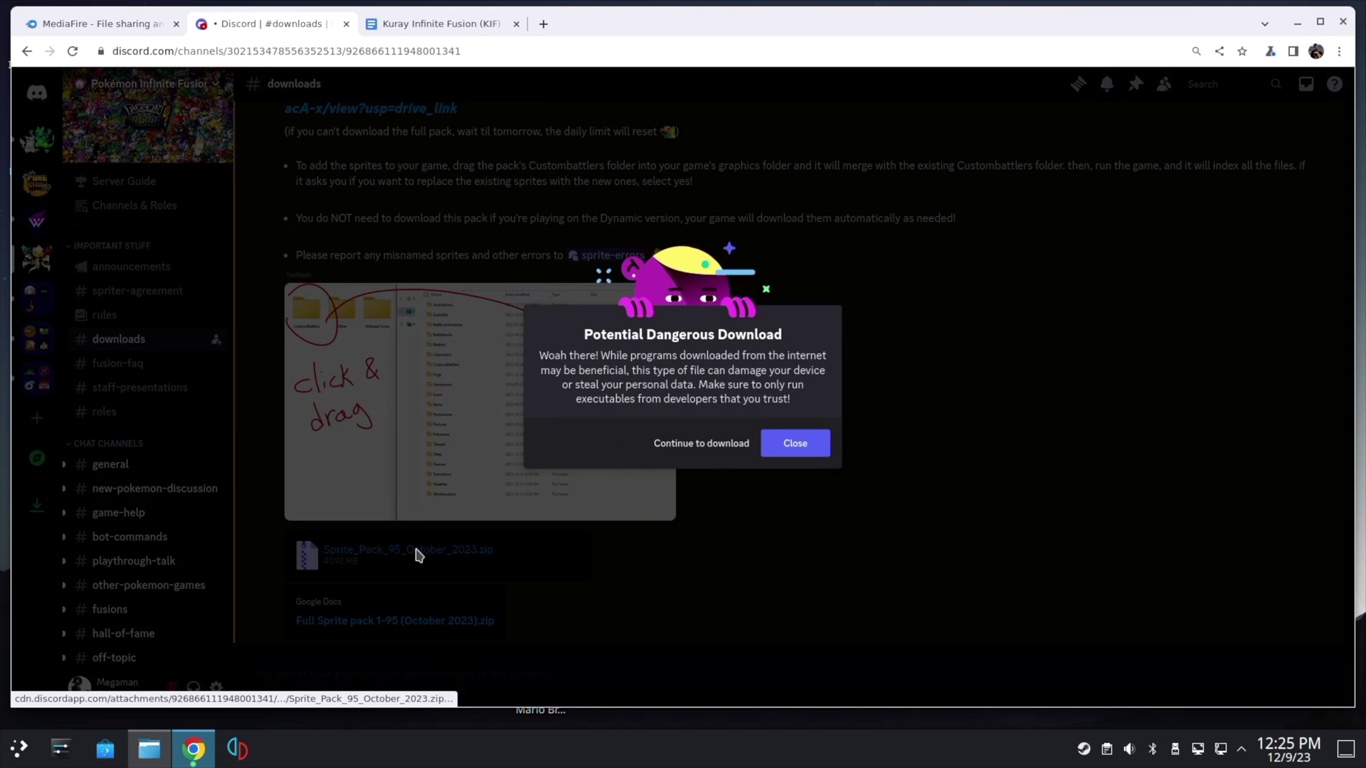
{"action": "left_click", "coordinate": [793, 443]}
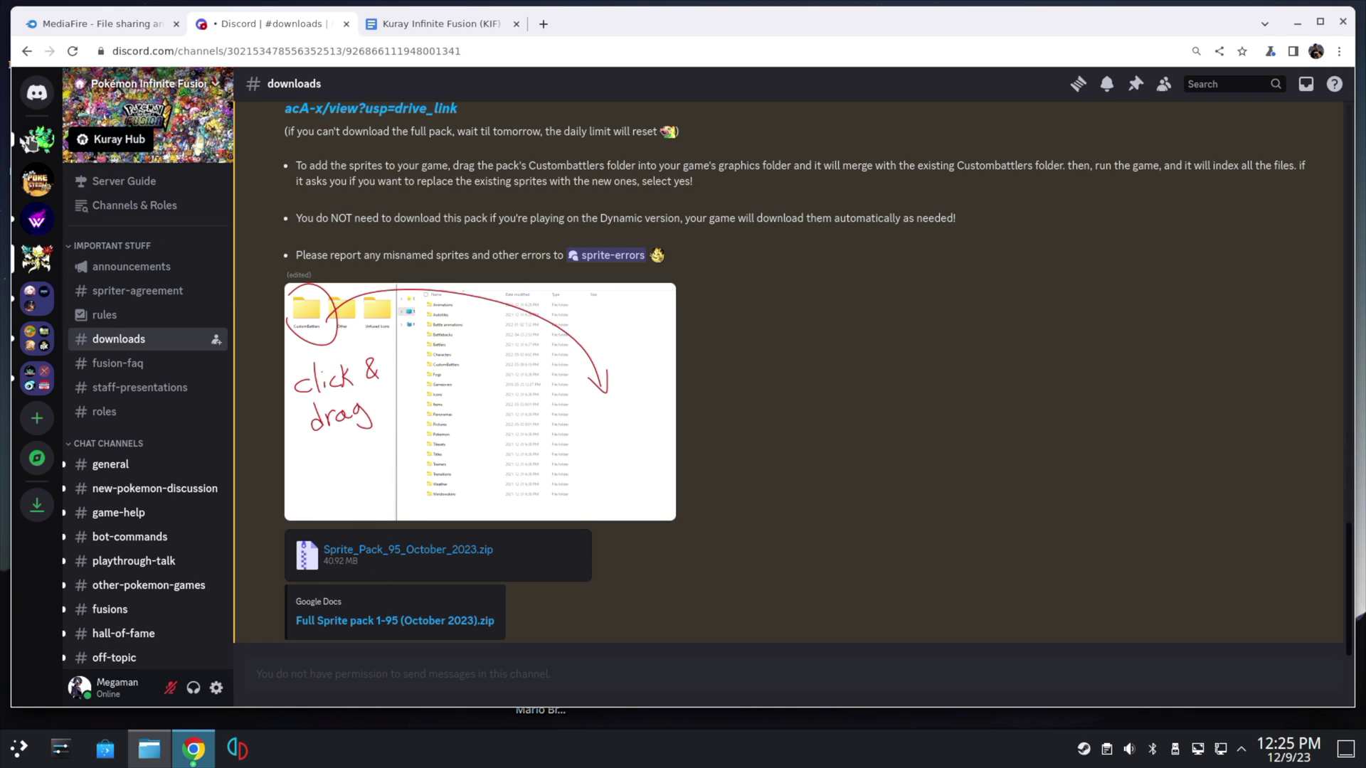
{"action": "left_click", "coordinate": [37, 140]}
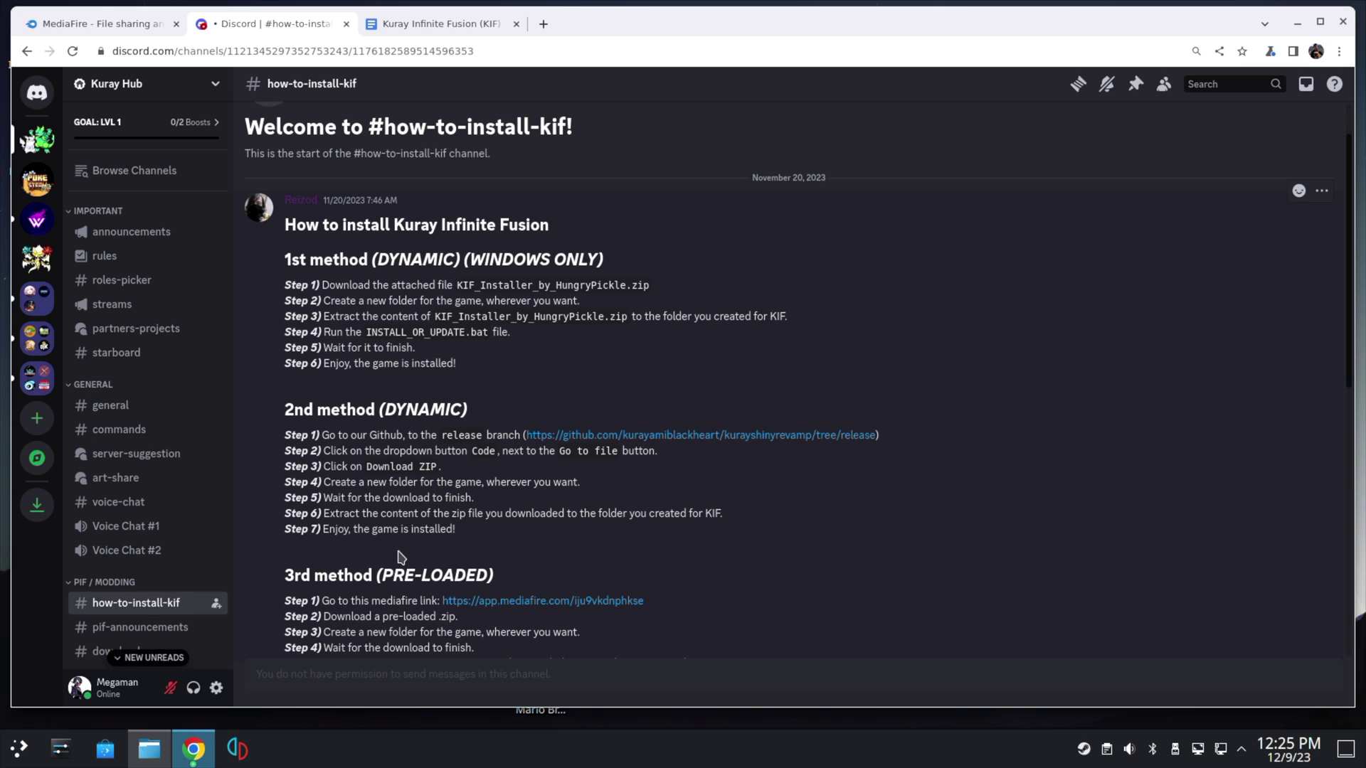
Step: Search Discover for 'qt' and open the ProtonUp-Qt 2.8.2 details page
{"action": "left_click", "coordinate": [104, 752]}
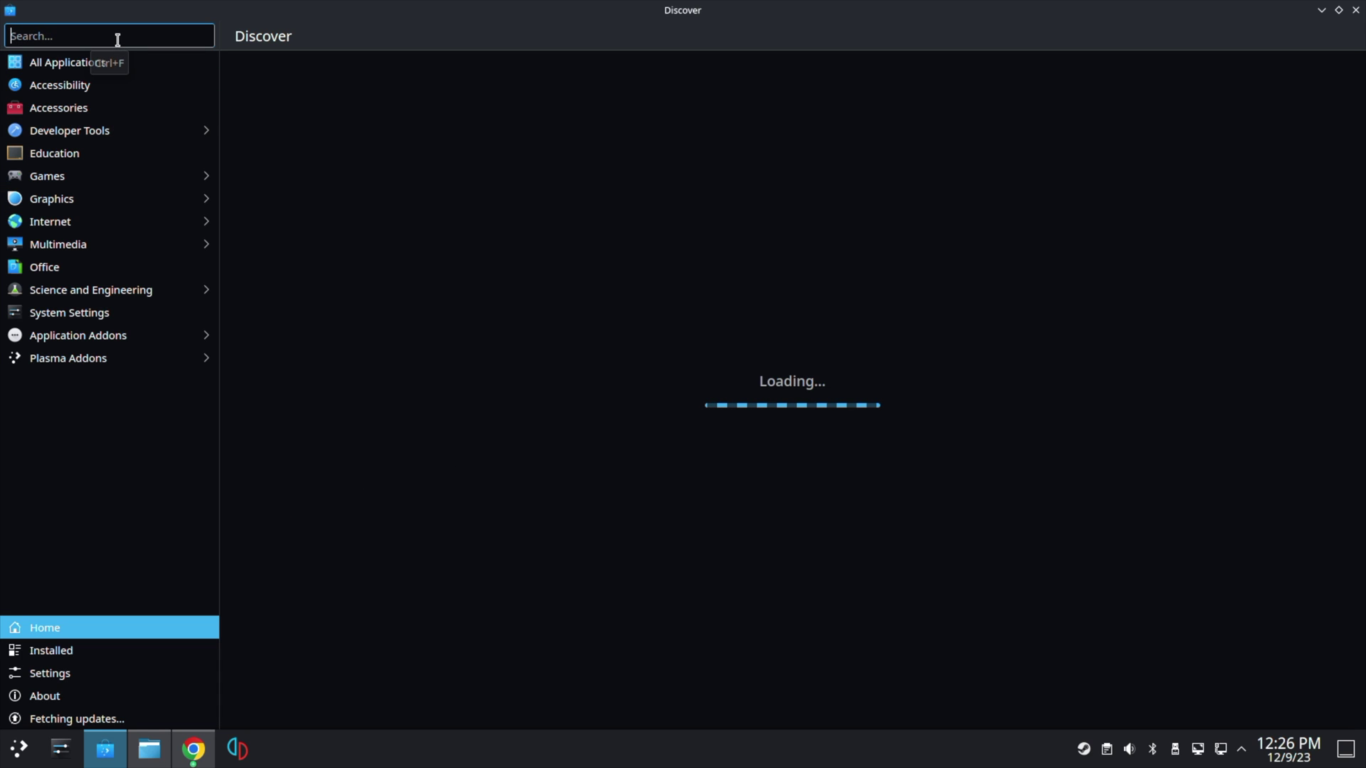
{"action": "type", "text": "qt"}
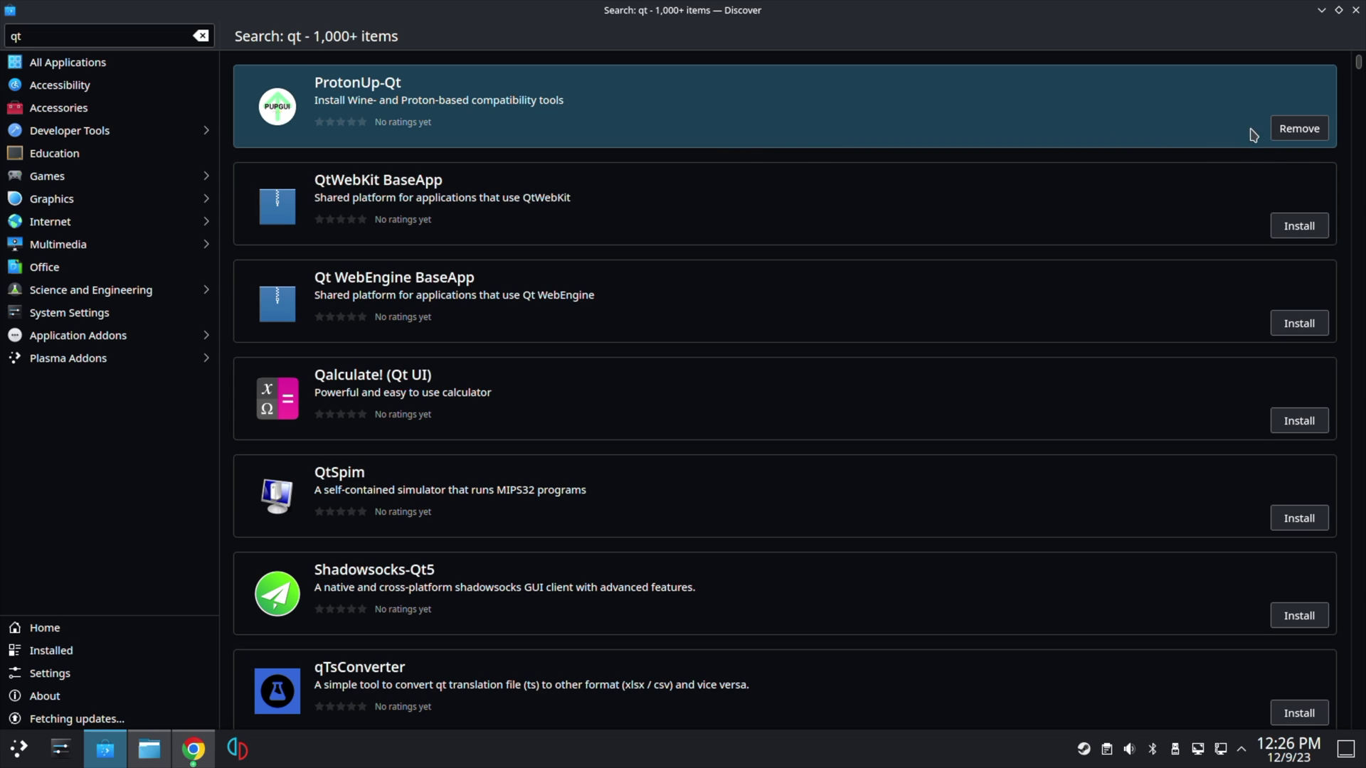
{"action": "left_click", "coordinate": [621, 118]}
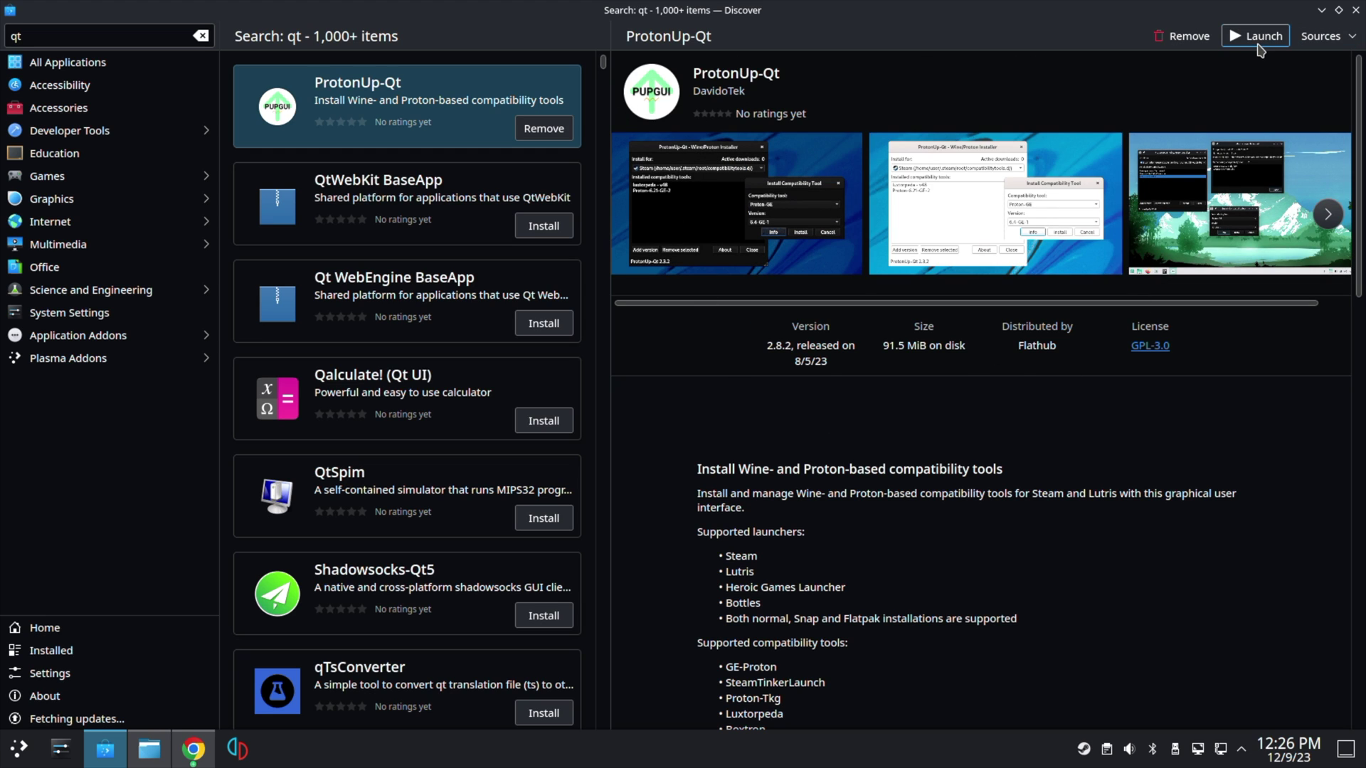
Step: Launch ProtonUp-Qt, install GE-Proton8-25, then close the installer and Discover's error notice
{"action": "left_click", "coordinate": [1258, 40]}
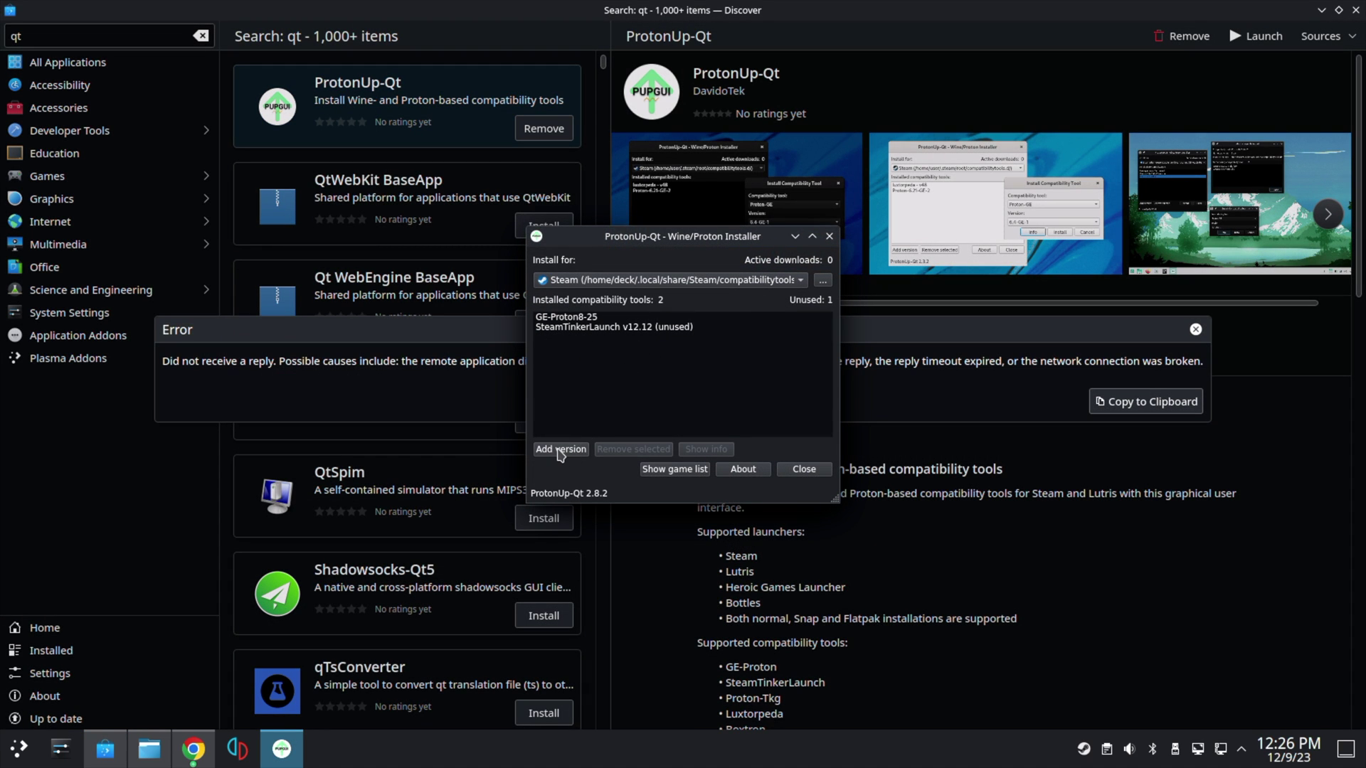
{"action": "left_click", "coordinate": [561, 450]}
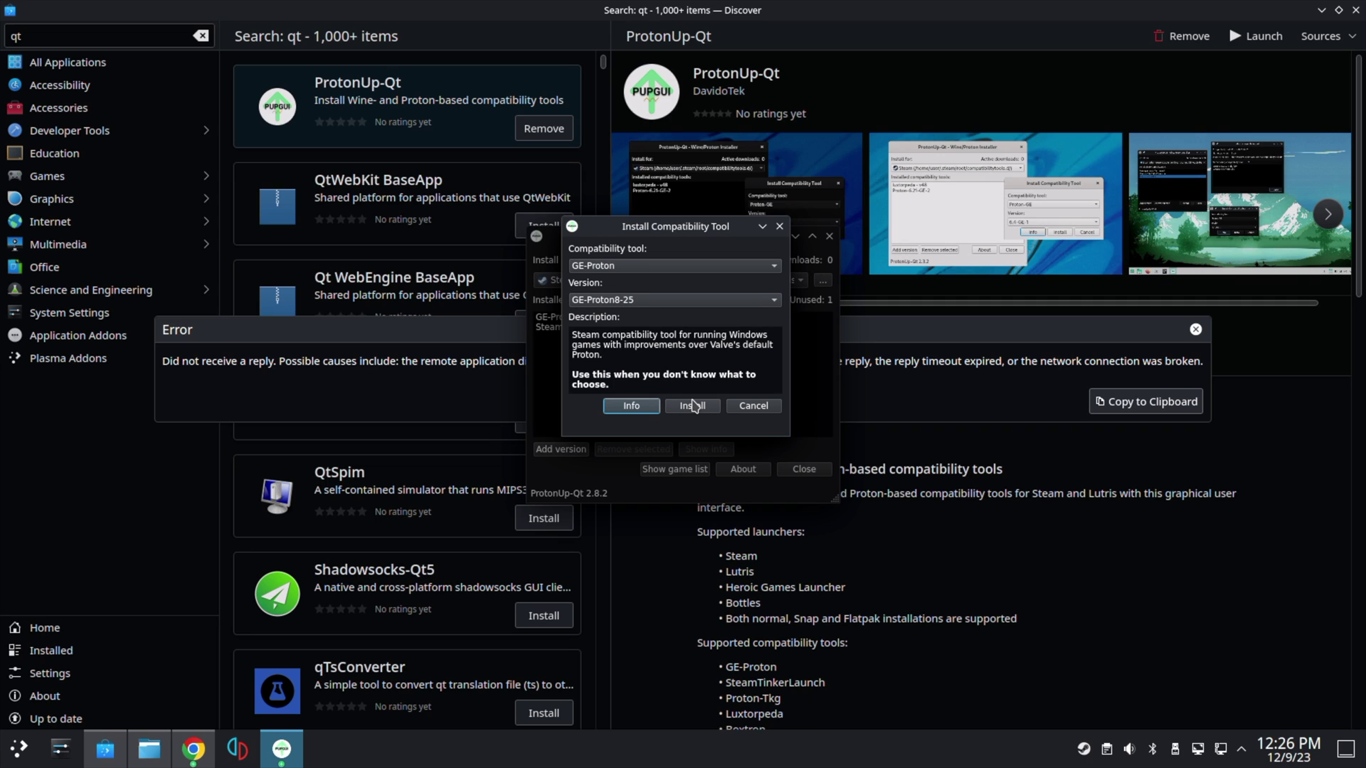
{"action": "left_click", "coordinate": [693, 407]}
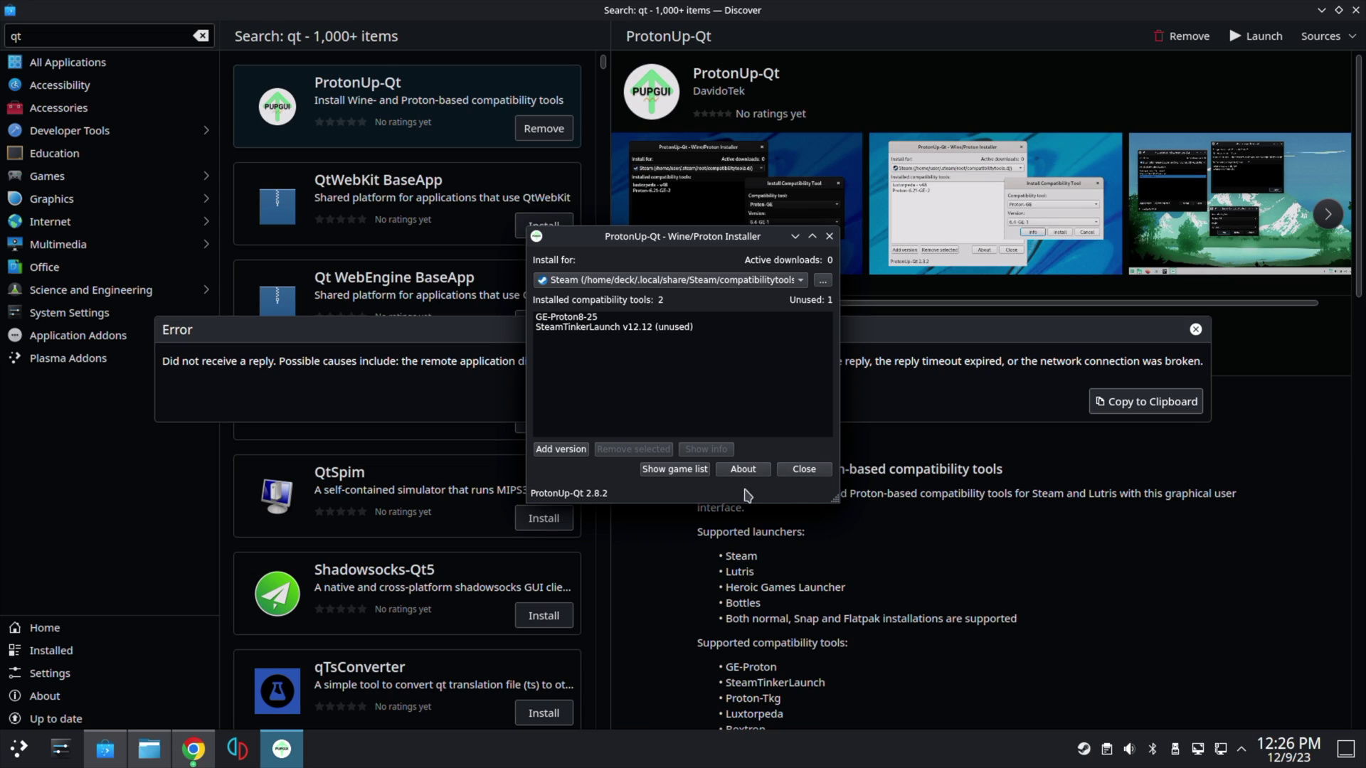
{"action": "left_click", "coordinate": [573, 318]}
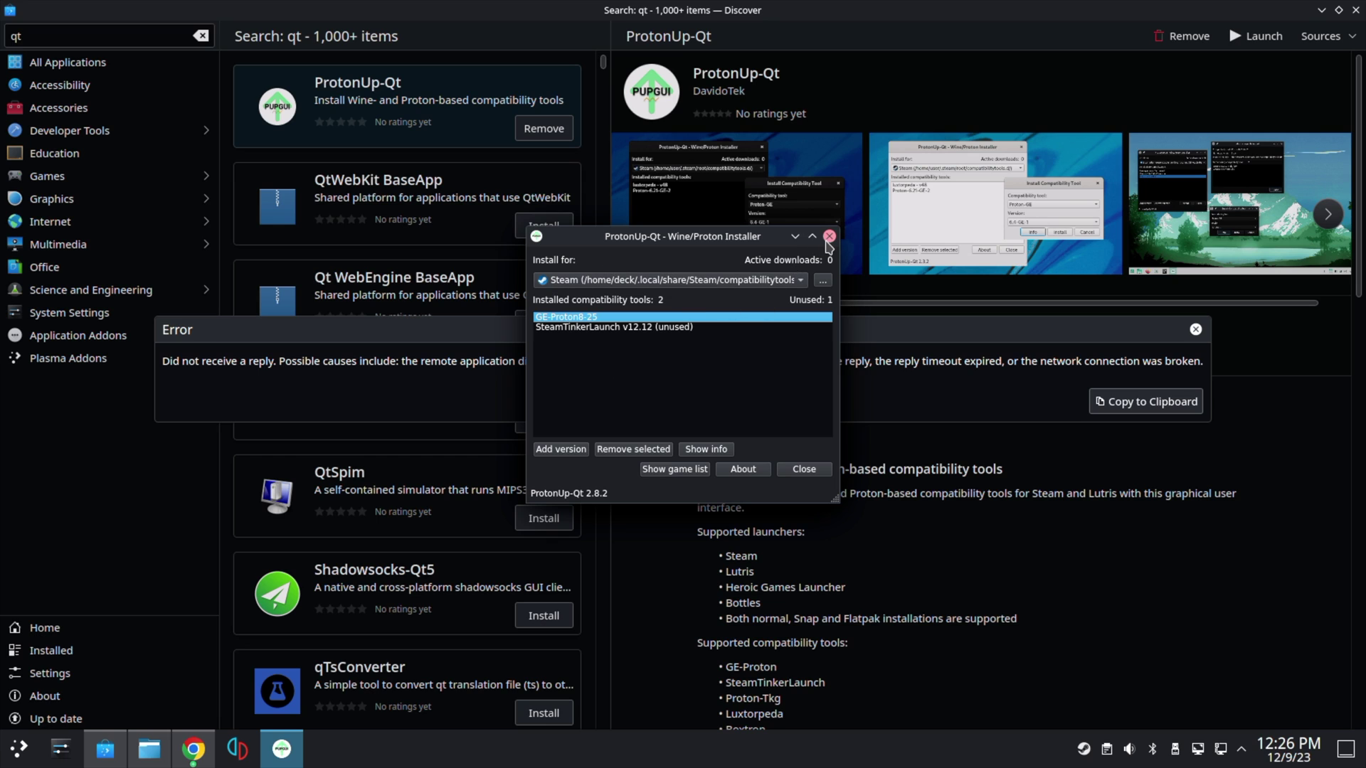
{"action": "left_click", "coordinate": [828, 238]}
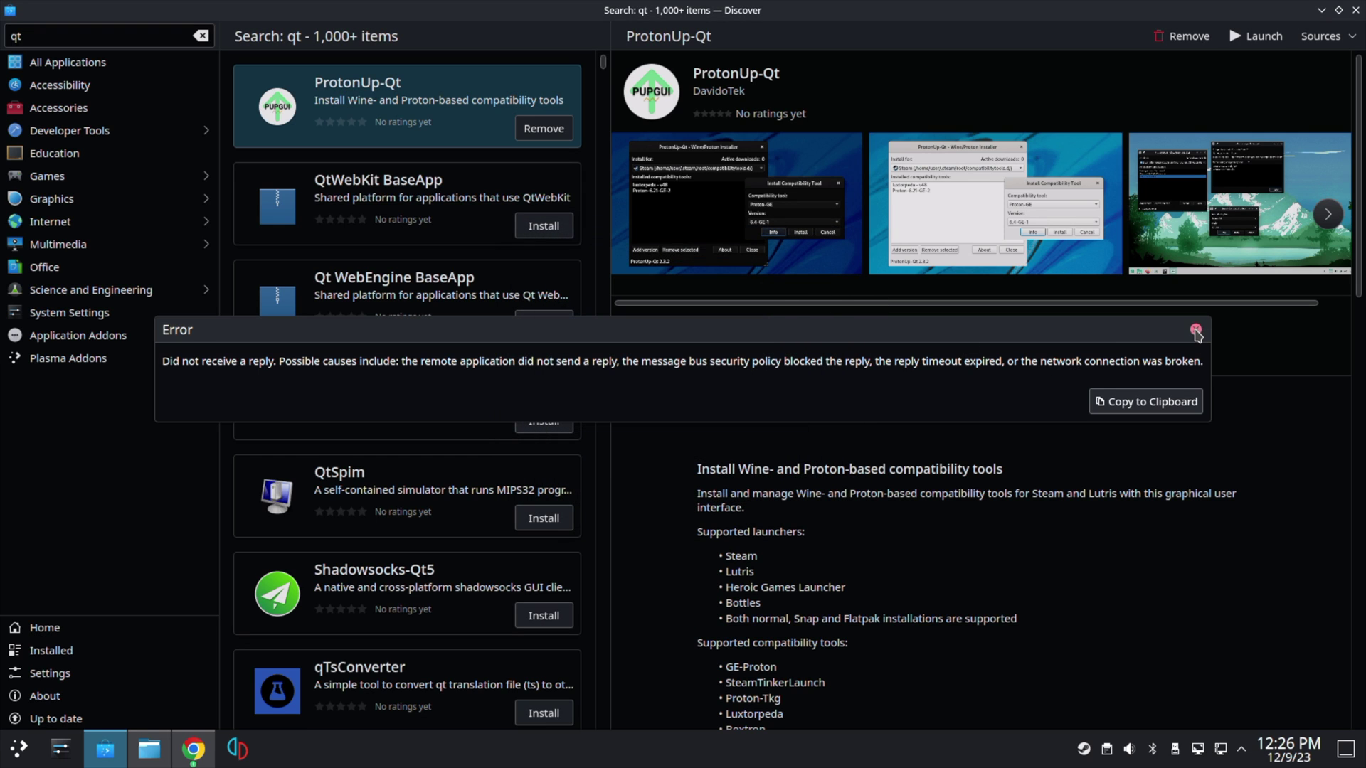
{"action": "left_click", "coordinate": [1195, 329]}
Step: Search Discover for 'q4' to confirm q4wine is installed, then close Discover
{"action": "left_click", "coordinate": [138, 39]}
{"action": "key", "text": "BackSpace"}
{"action": "key", "text": "BackSpace"}
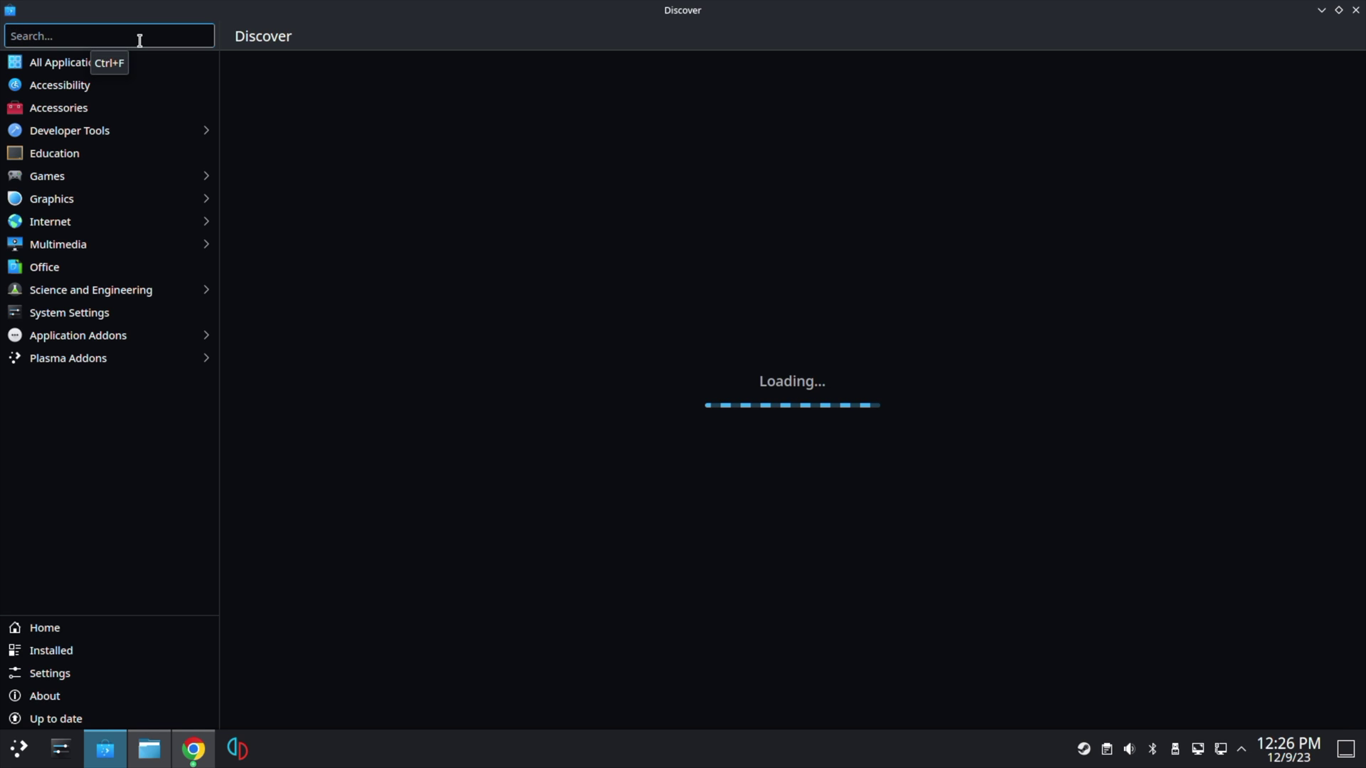
{"action": "type", "text": "q4"}
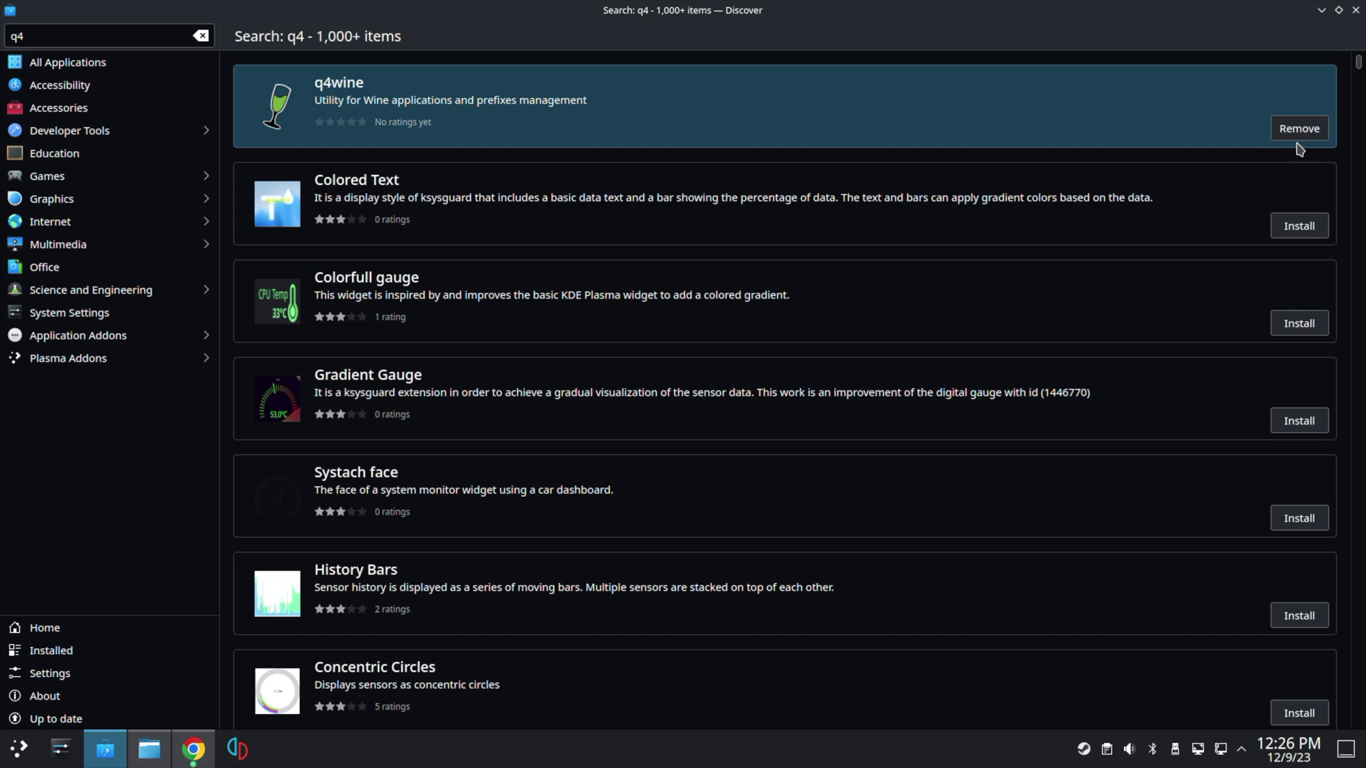
{"action": "left_click", "coordinate": [1355, 11]}
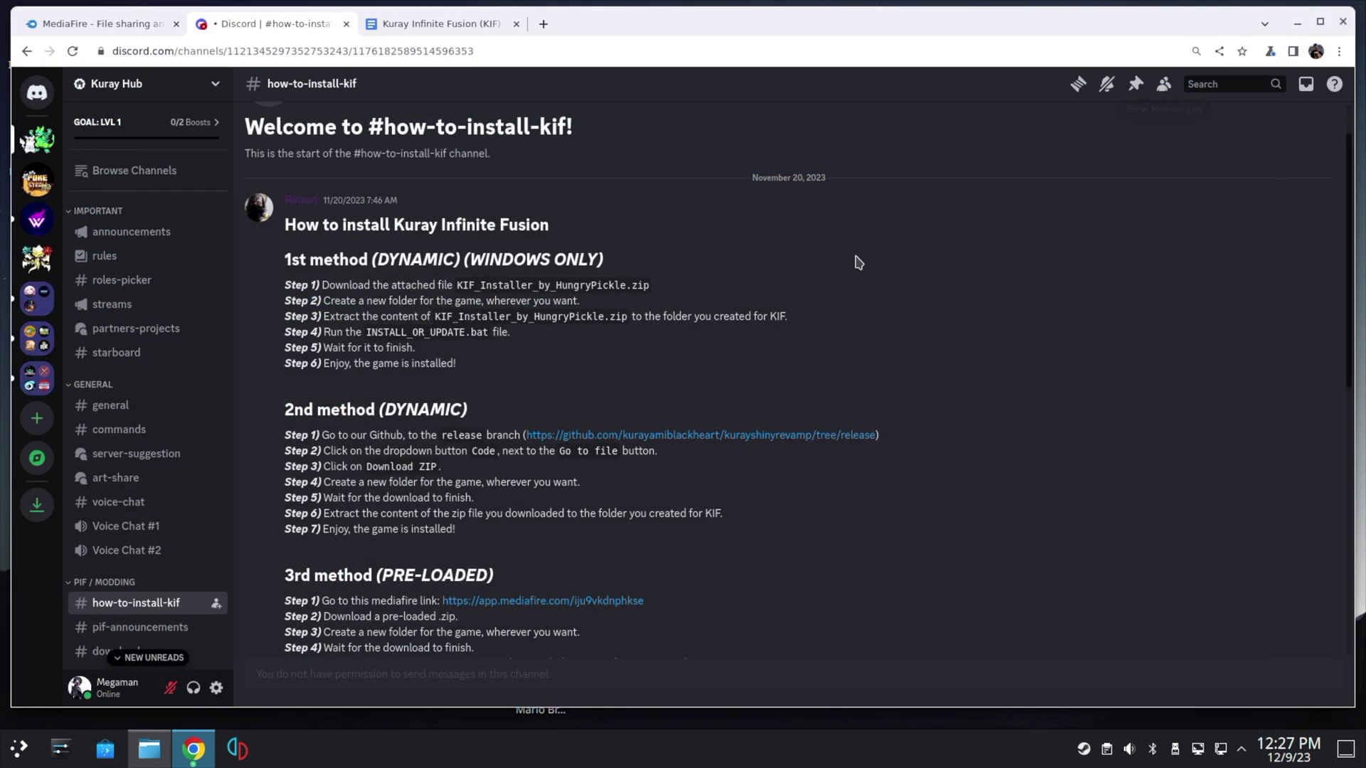
{"action": "left_click", "coordinate": [148, 748]}
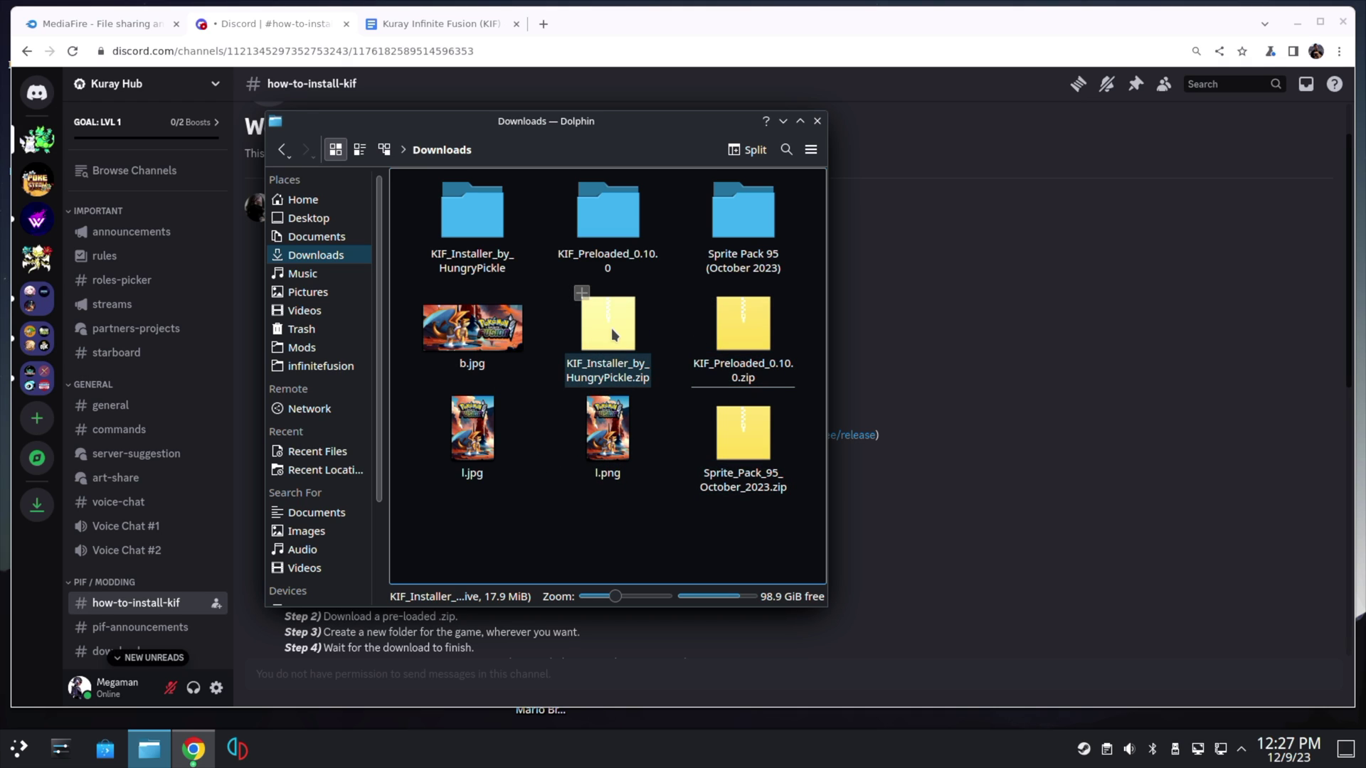
{"action": "left_click", "coordinate": [316, 256]}
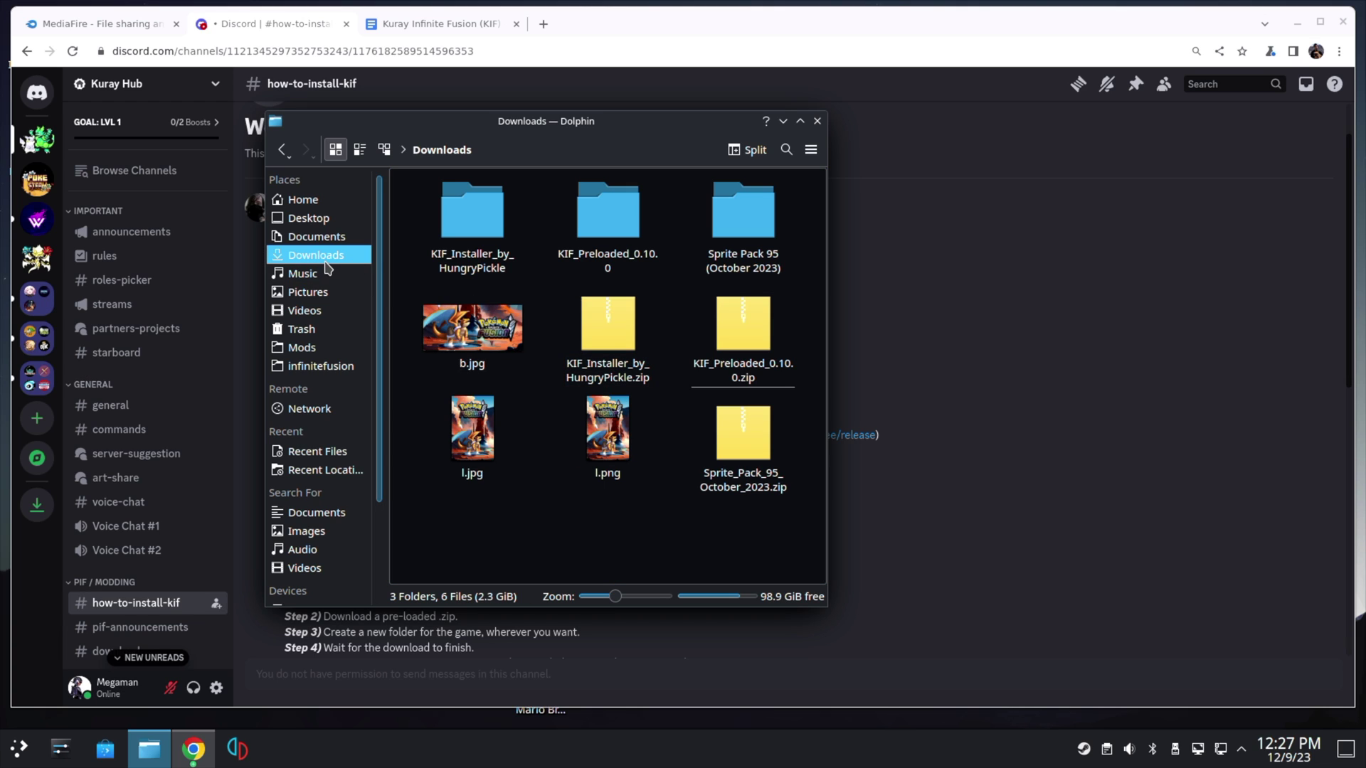
{"action": "right_click", "coordinate": [615, 318]}
{"action": "mouse_move", "coordinate": [756, 534]}
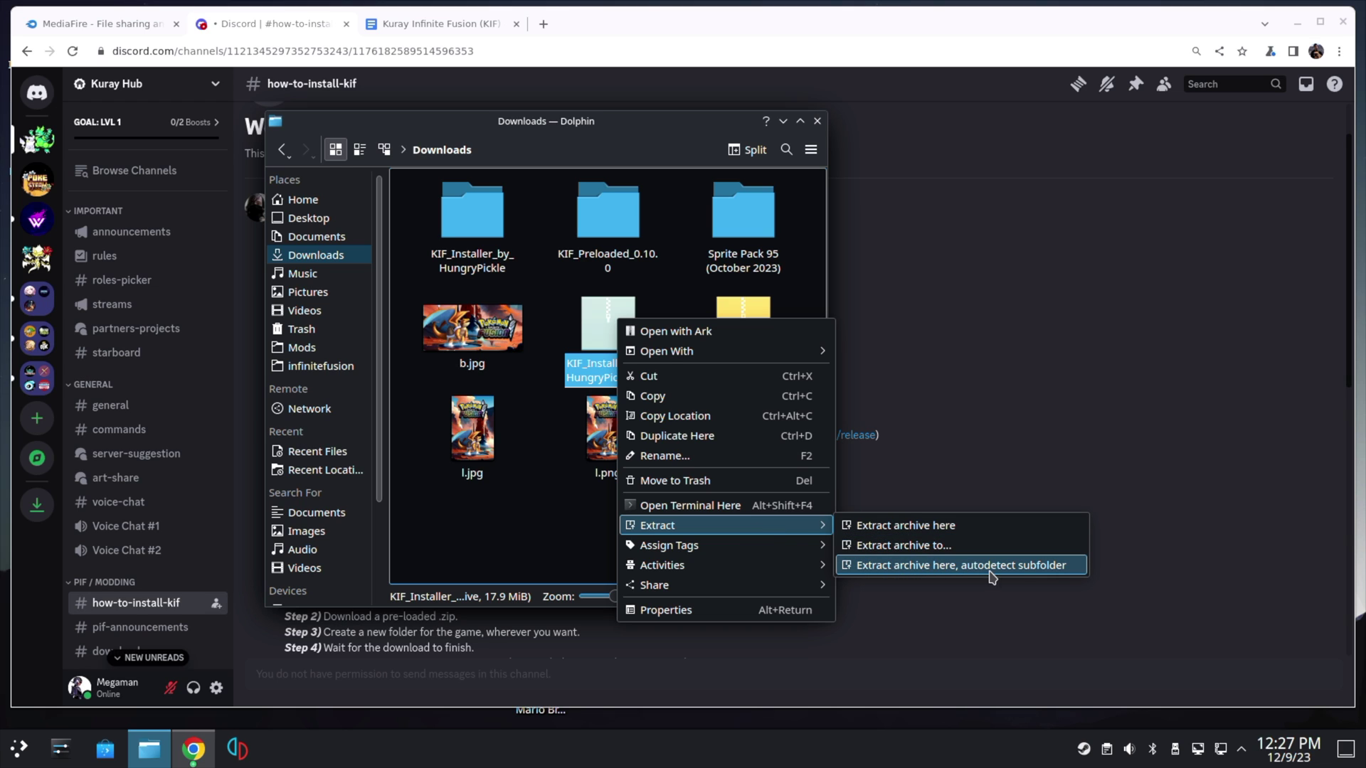
{"action": "left_click", "coordinate": [737, 333]}
{"action": "right_click", "coordinate": [742, 319]}
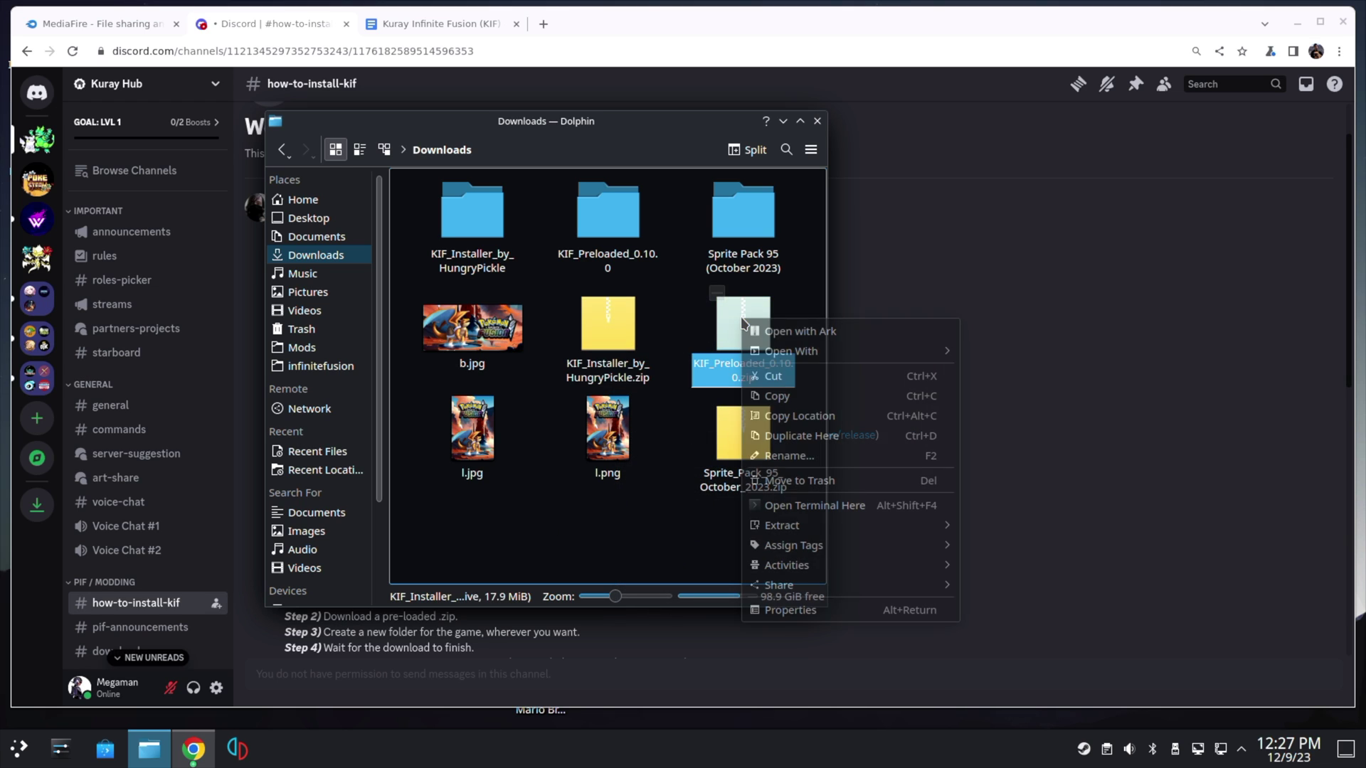
{"action": "mouse_move", "coordinate": [764, 527]}
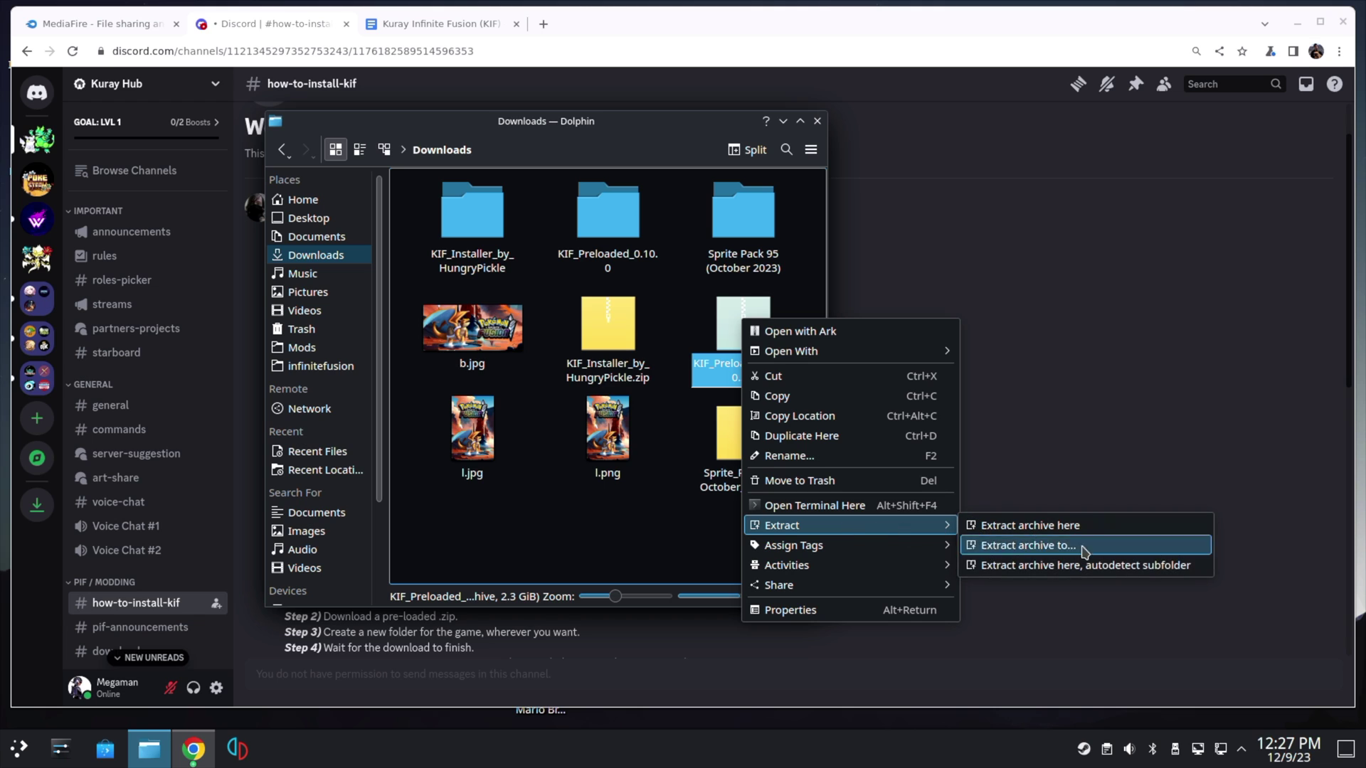
{"action": "left_click", "coordinate": [740, 440]}
{"action": "right_click", "coordinate": [744, 439]}
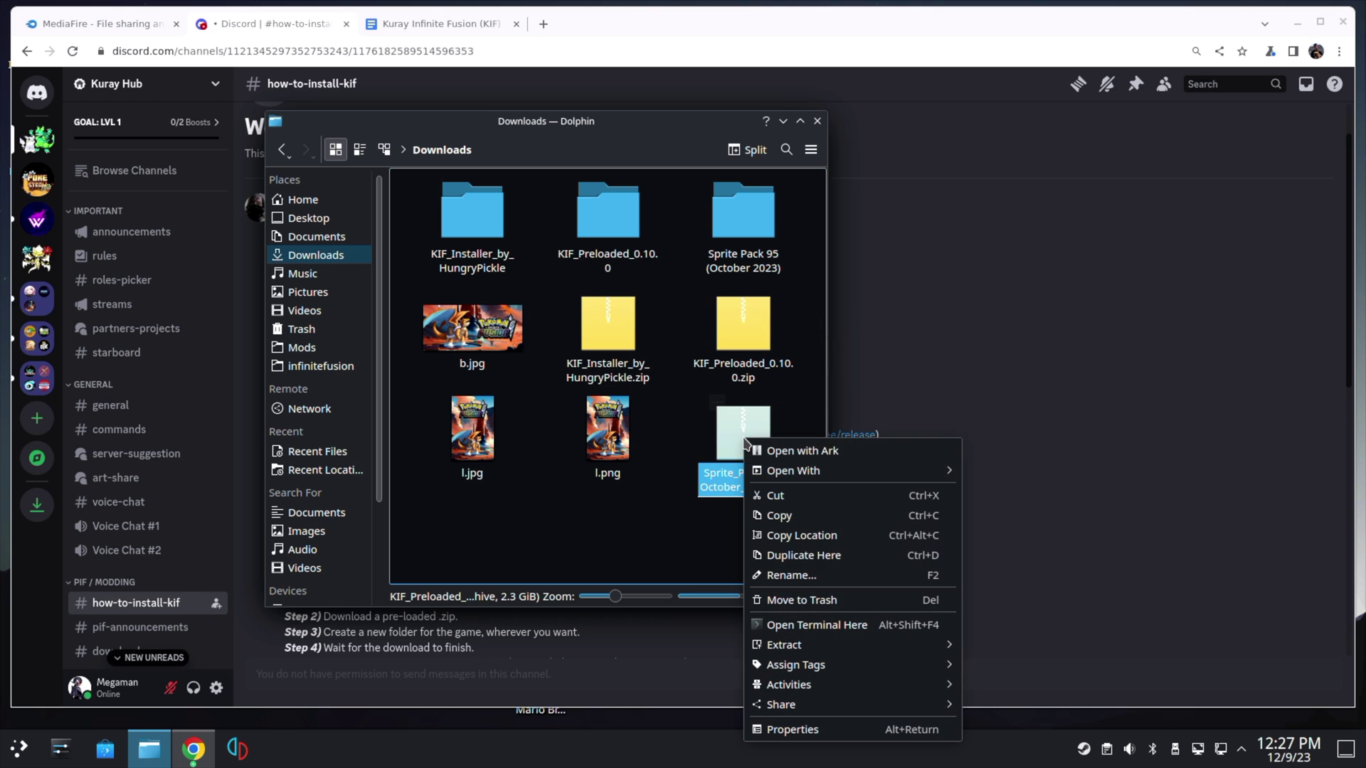
{"action": "mouse_move", "coordinate": [854, 644]}
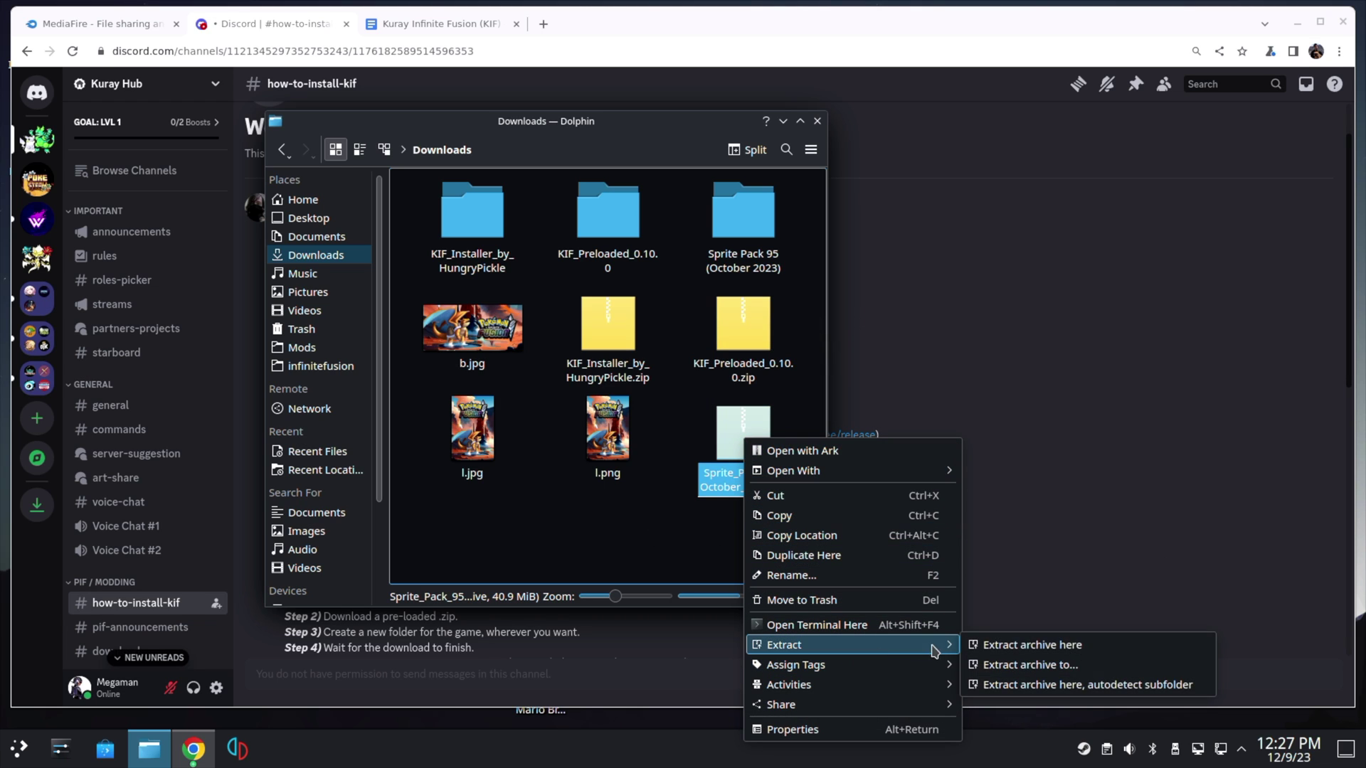
{"action": "key", "text": "Escape"}
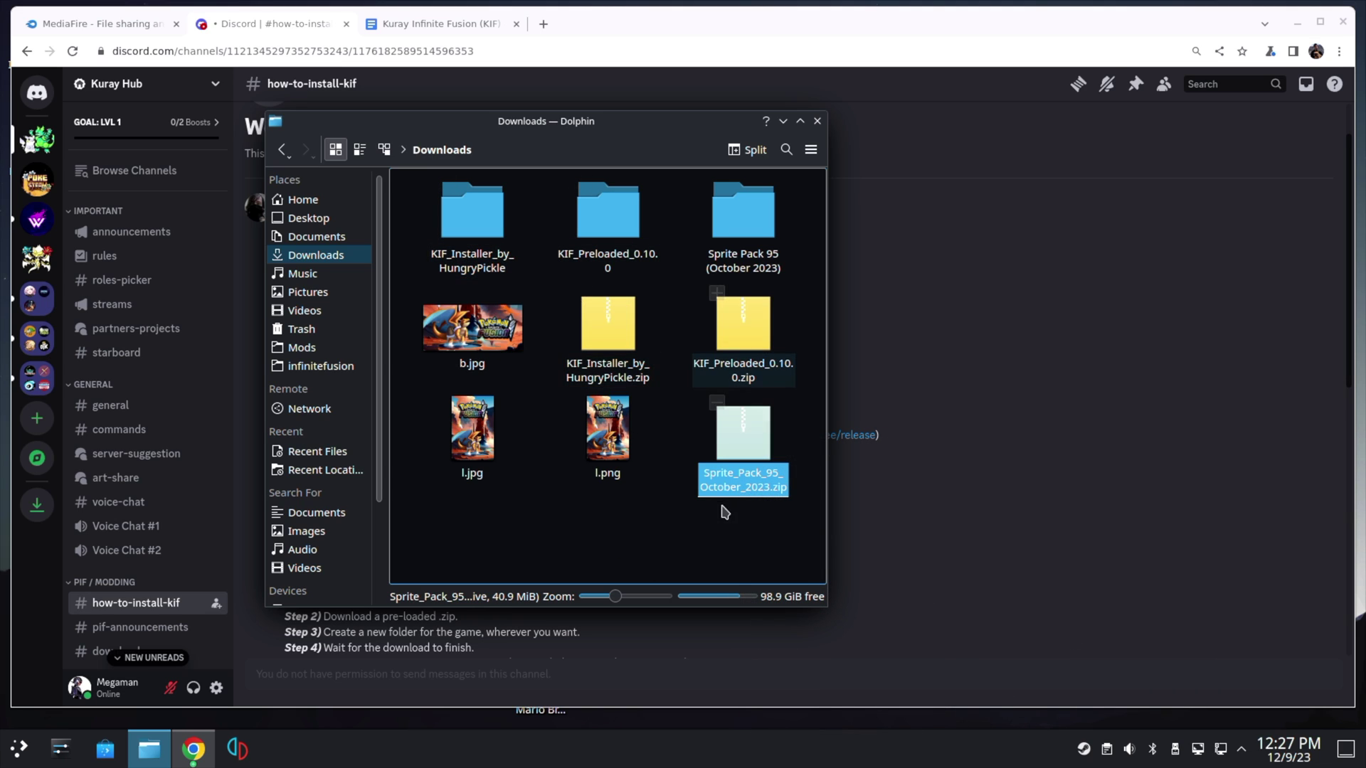
{"action": "left_click", "coordinate": [417, 222]}
{"action": "left_click_drag", "start_coordinate": [420, 214], "coordinate": [818, 242]}
{"action": "left_click", "coordinate": [815, 240]}
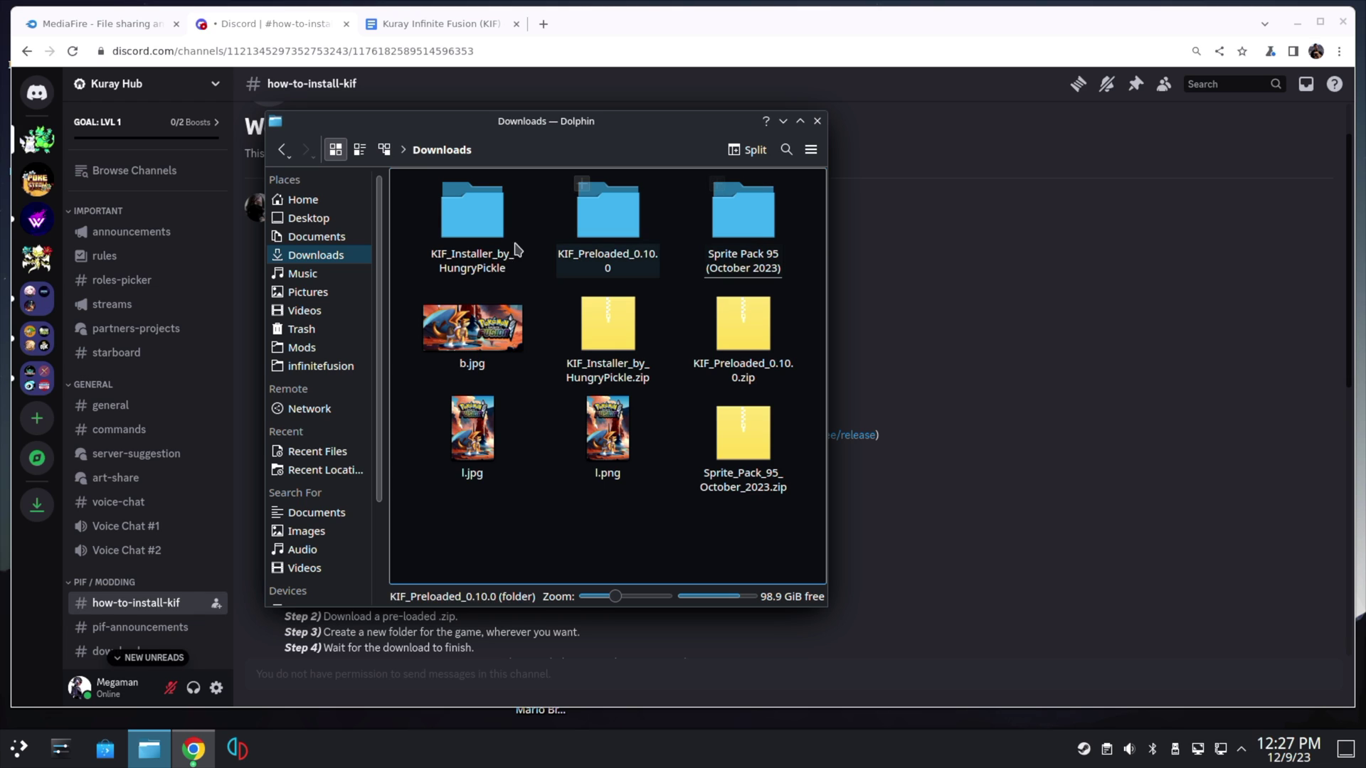
Step: Copy the installer's REQUIRED_BY_INSTALLER_UPDATER folder and script into KIF_Preloaded_0.10.0
{"action": "double_click", "coordinate": [472, 205]}
{"action": "left_click_drag", "start_coordinate": [637, 313], "coordinate": [426, 205]}
{"action": "right_click", "coordinate": [451, 216]}
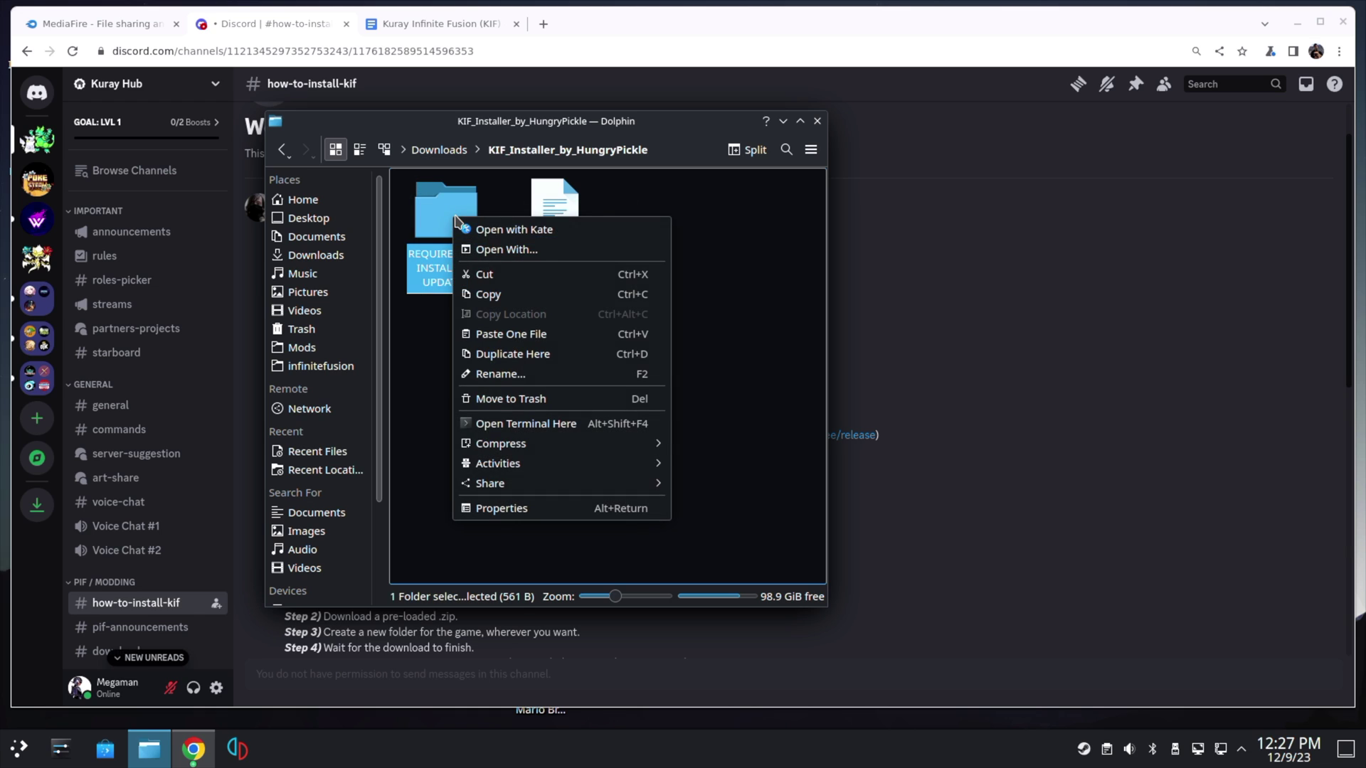
{"action": "left_click", "coordinate": [488, 294]}
{"action": "left_click", "coordinate": [282, 149]}
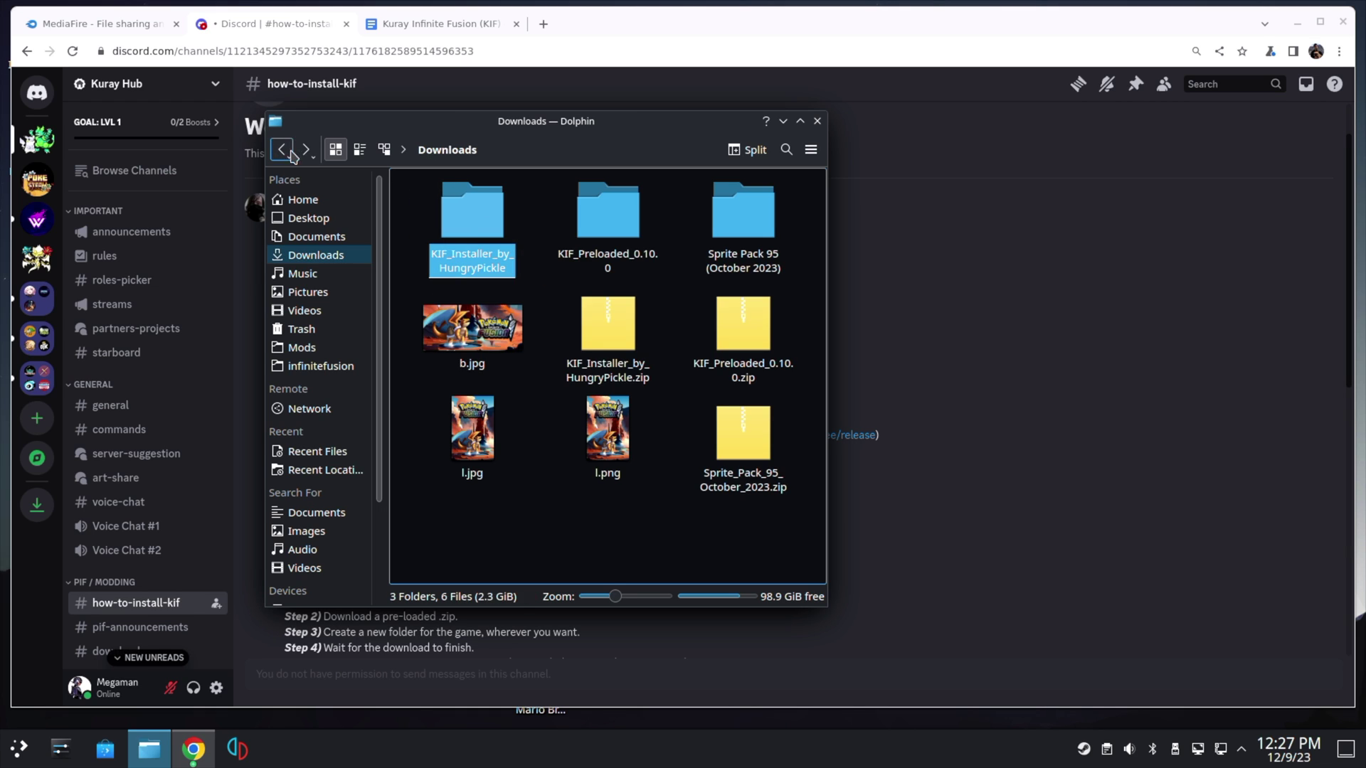
{"action": "left_click", "coordinate": [616, 227]}
{"action": "double_click", "coordinate": [616, 228]}
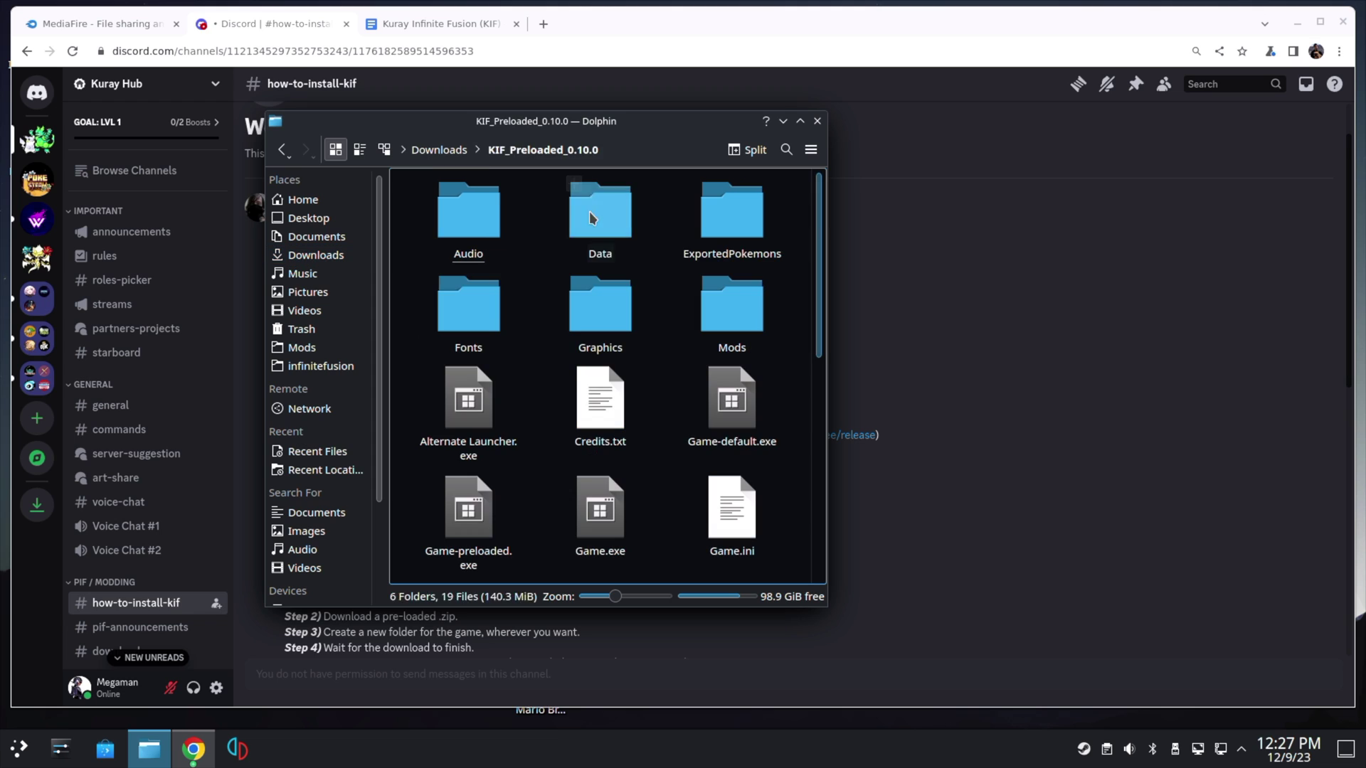
{"action": "right_click", "coordinate": [799, 256]}
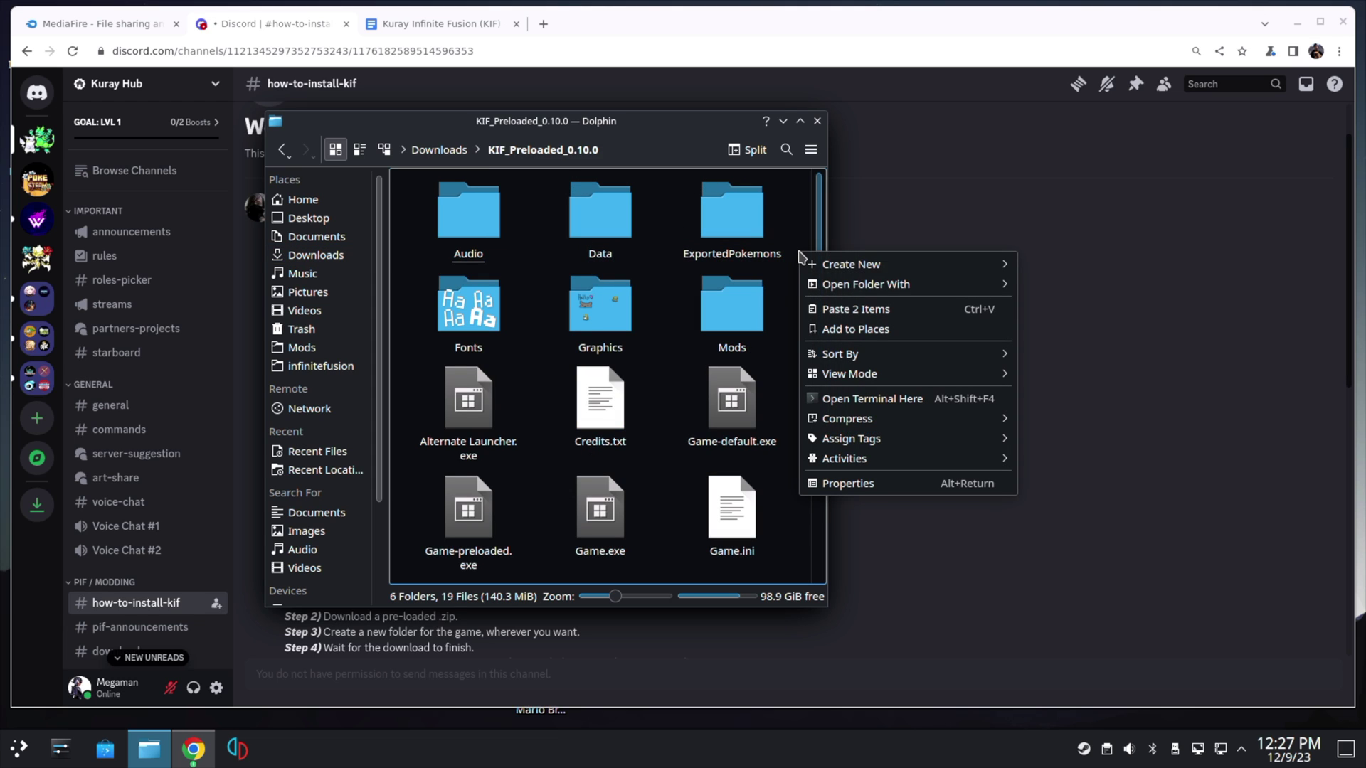
{"action": "left_click", "coordinate": [850, 310]}
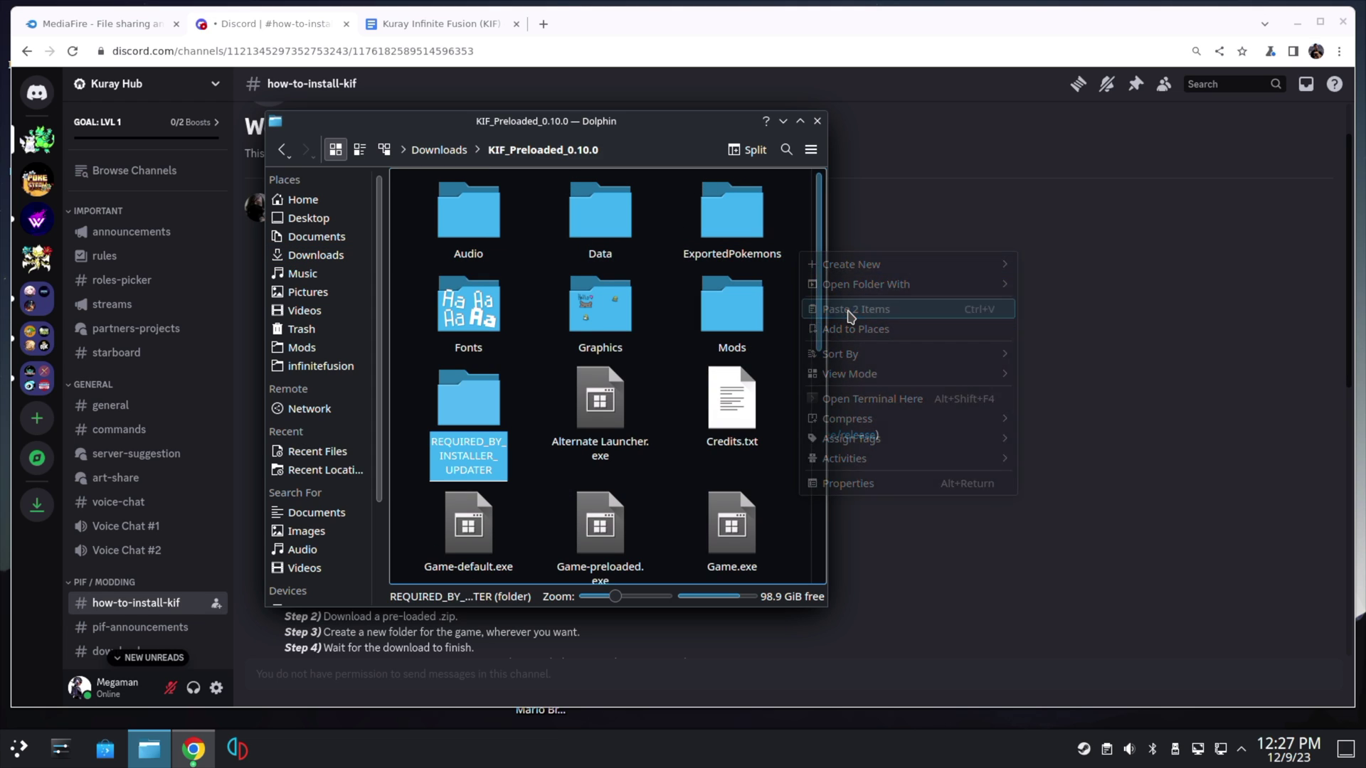
Step: Copy Sprite Pack 95's CustomBattlers into the game's Graphics folder, merging with Apply to All and Write Into
{"action": "left_click", "coordinate": [285, 149]}
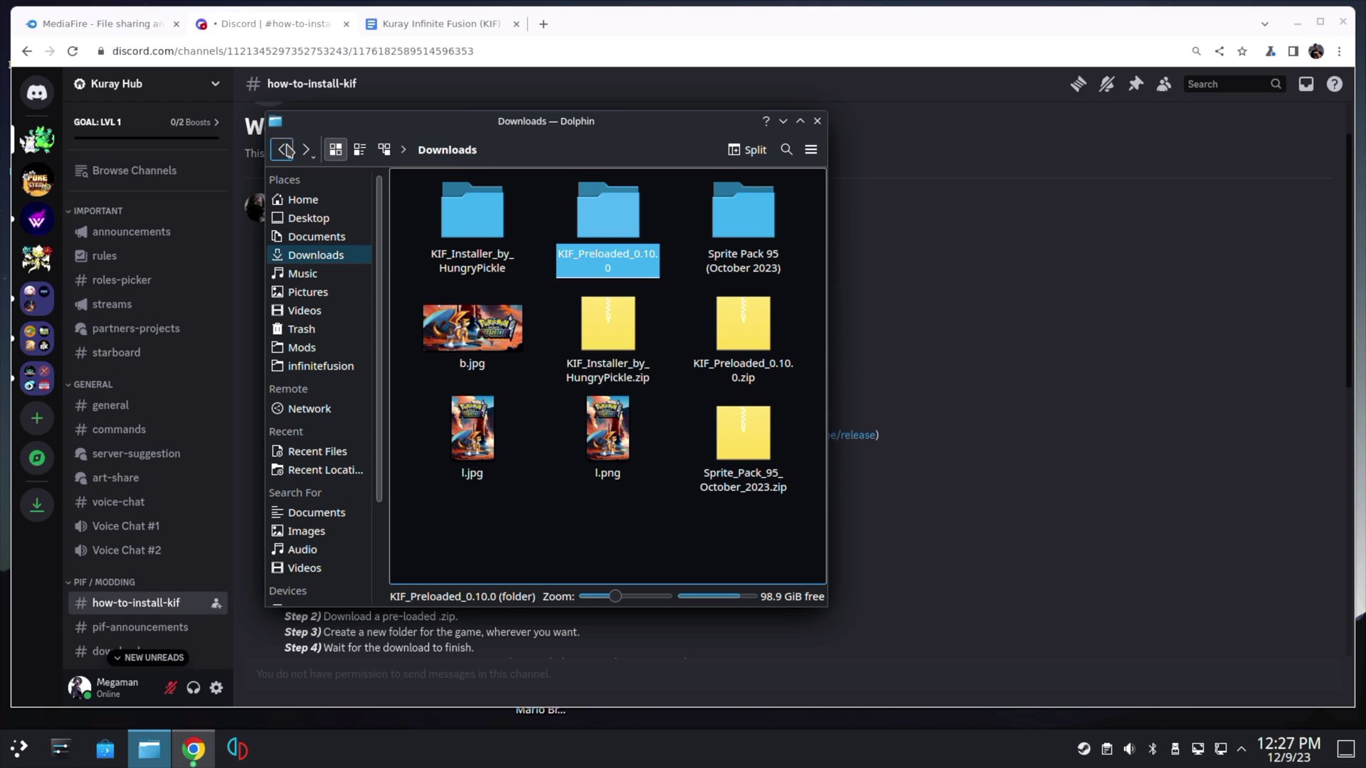
{"action": "left_click", "coordinate": [745, 228]}
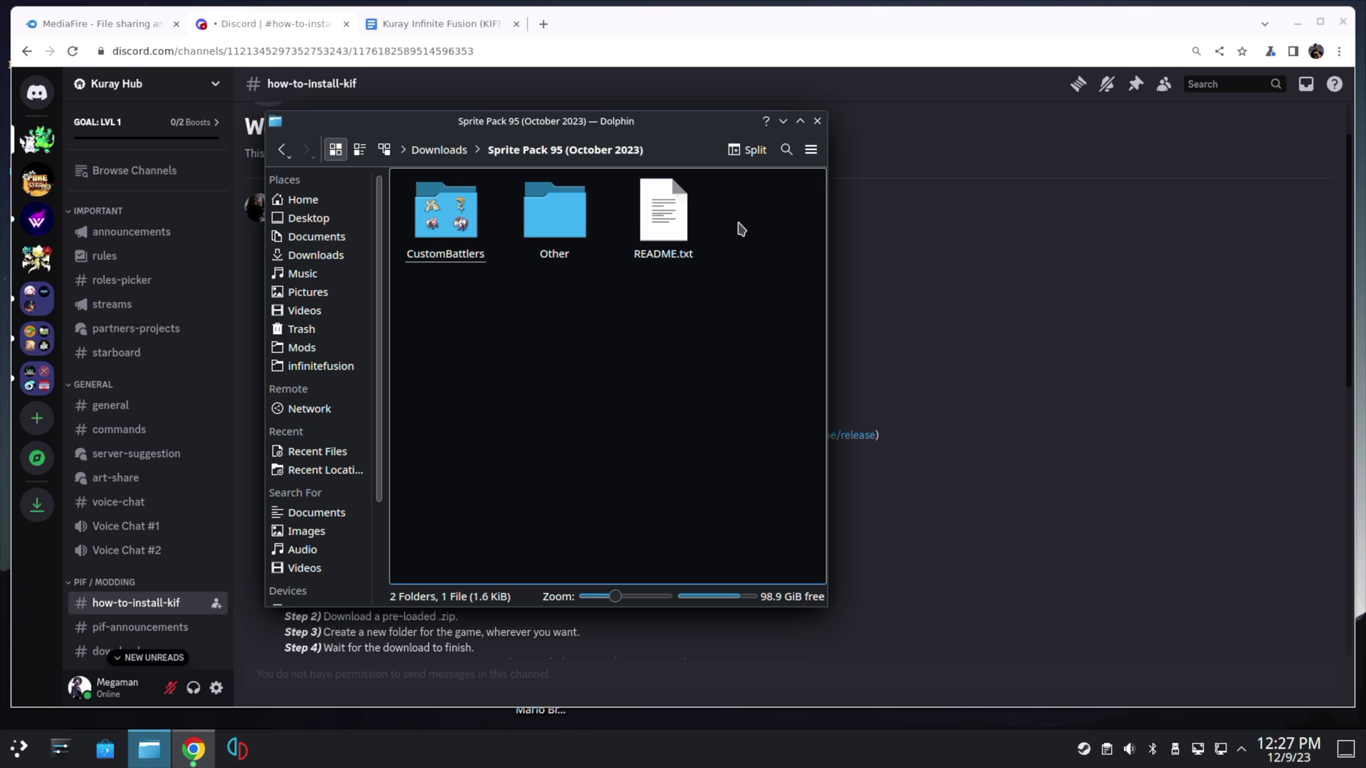
{"action": "right_click", "coordinate": [444, 220]}
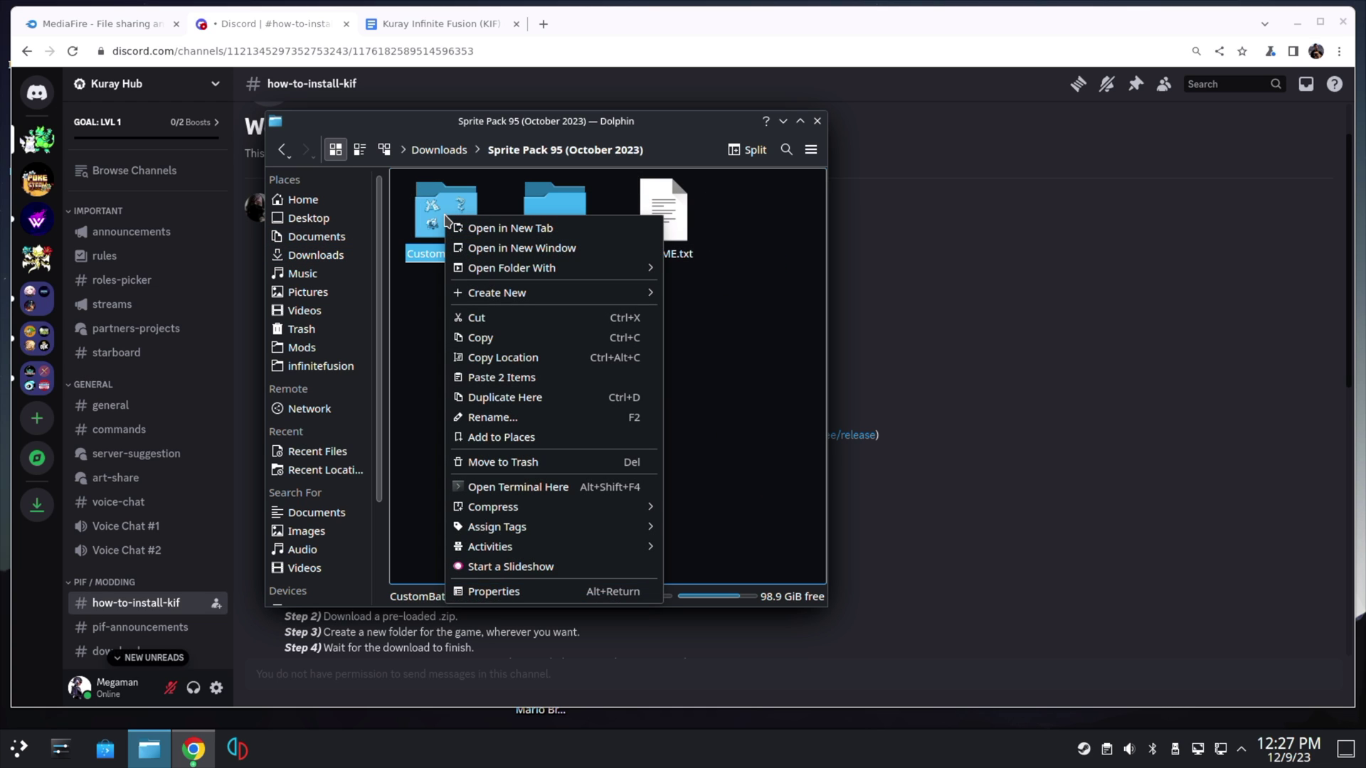
{"action": "left_click", "coordinate": [496, 347]}
{"action": "left_click", "coordinate": [282, 150]}
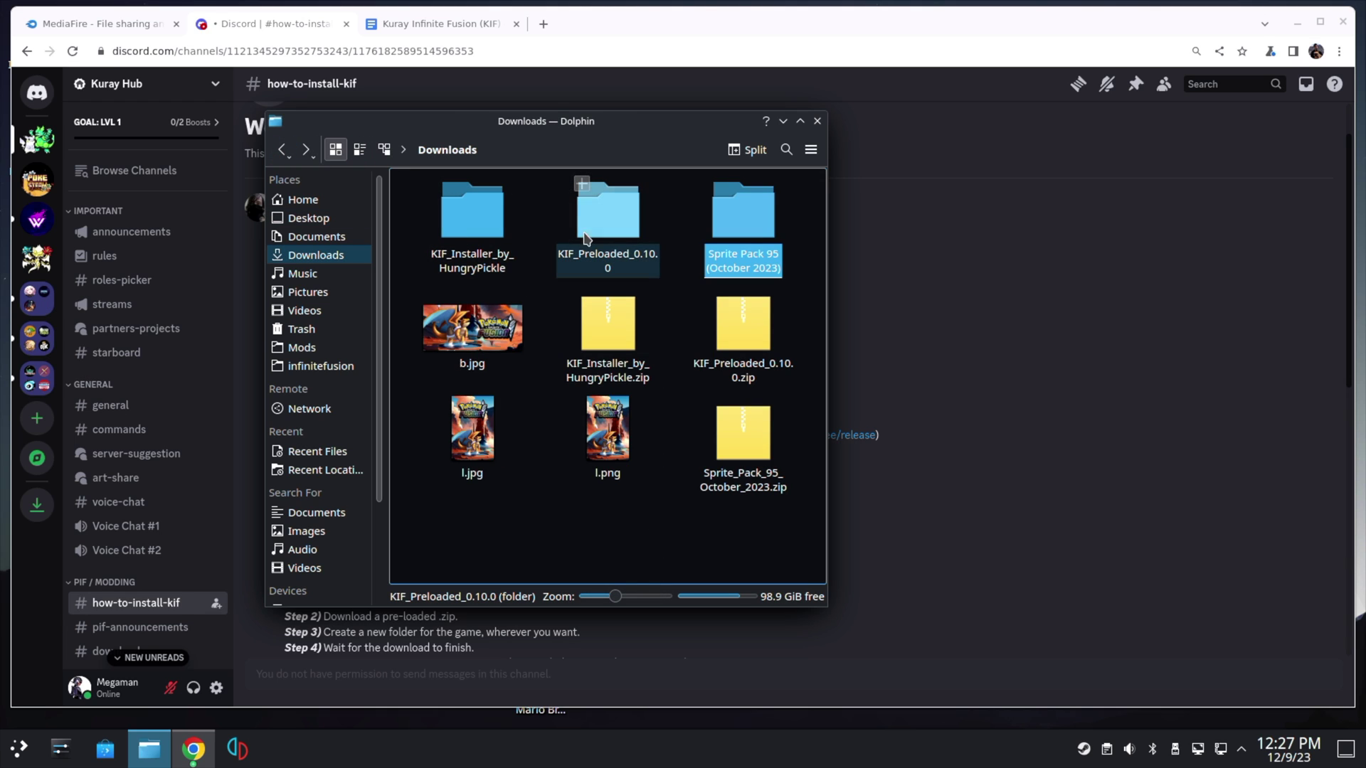
{"action": "left_click", "coordinate": [596, 228]}
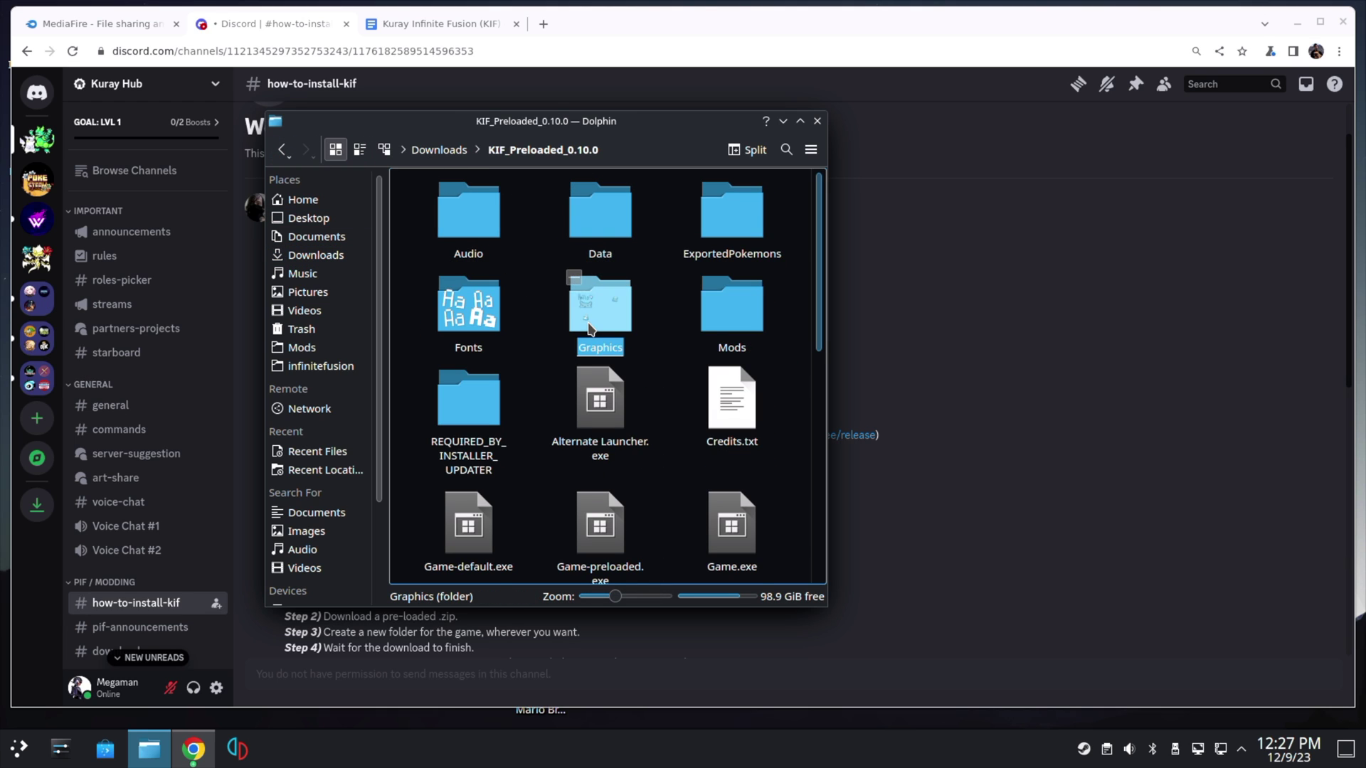
{"action": "left_click", "coordinate": [597, 298]}
{"action": "right_click", "coordinate": [790, 329]}
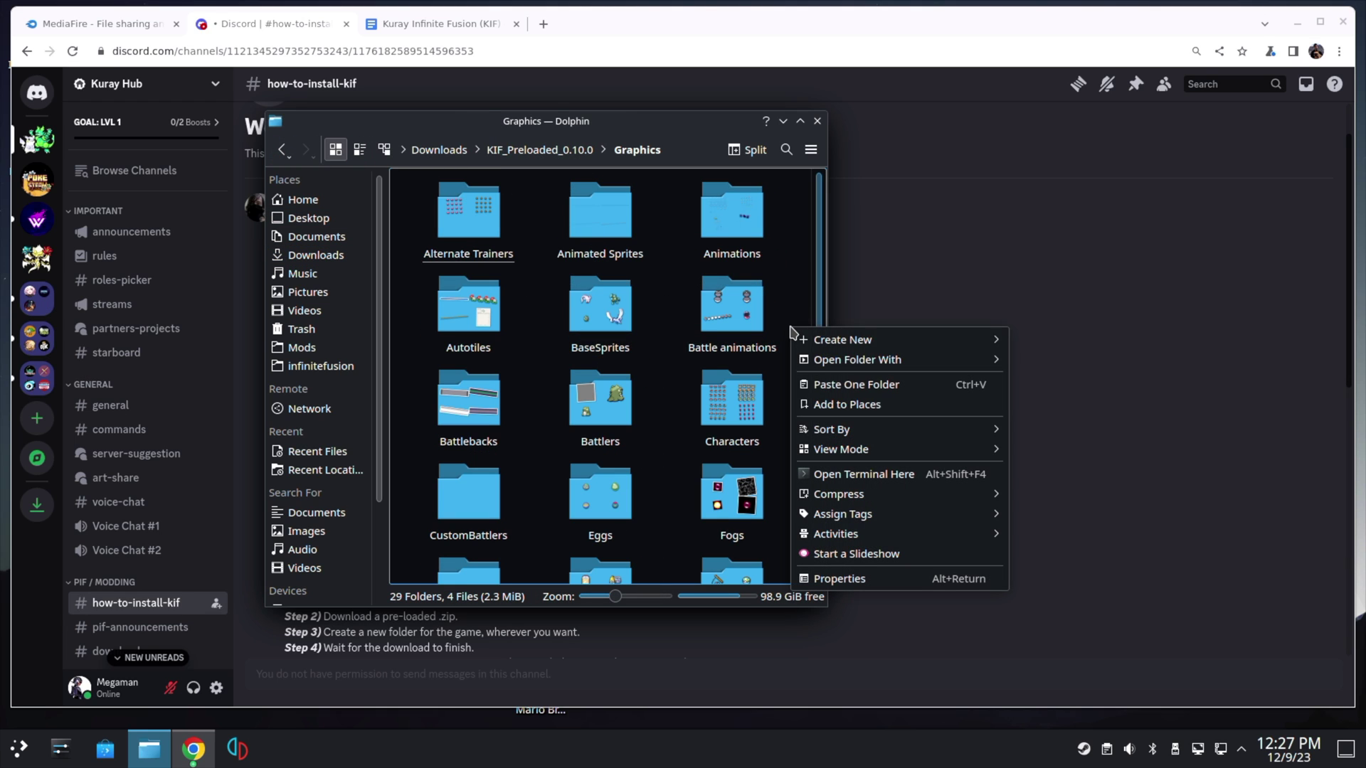
{"action": "left_click", "coordinate": [842, 387]}
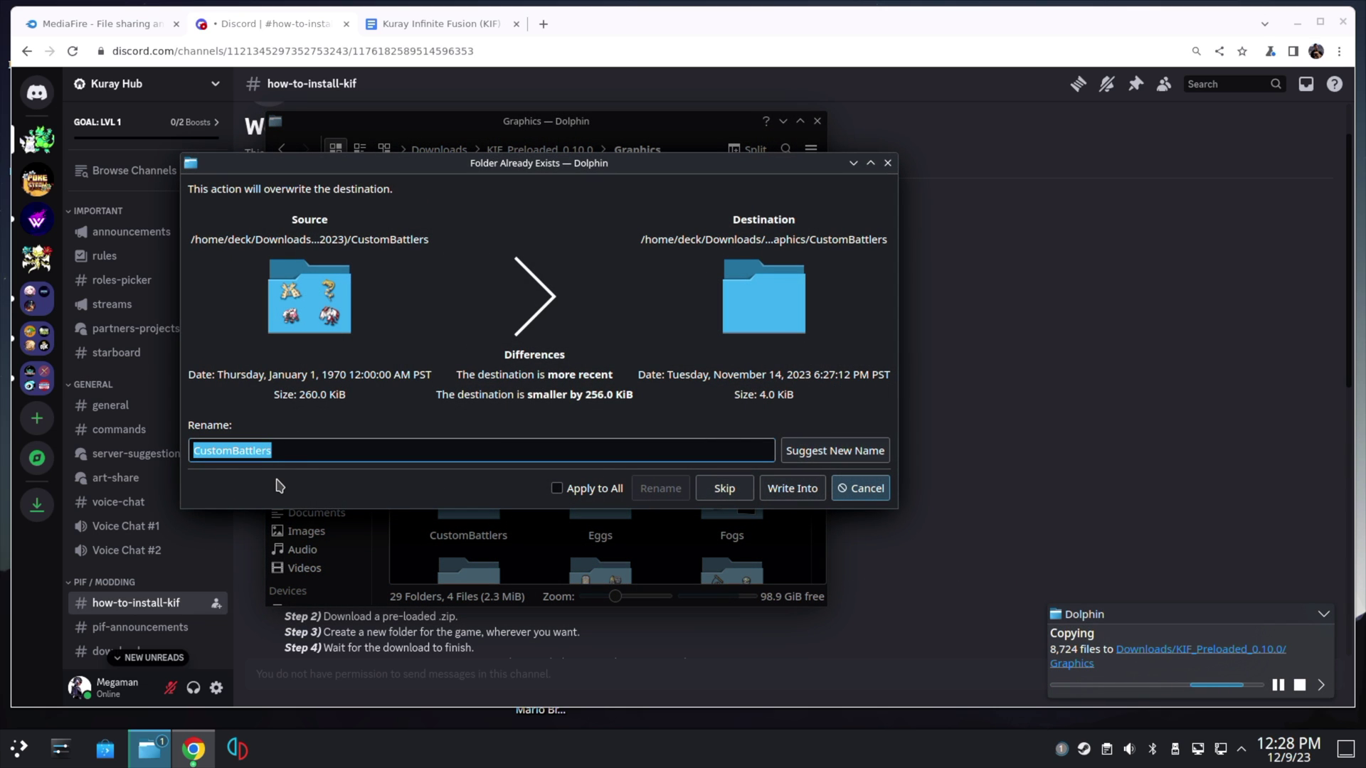
{"action": "left_click", "coordinate": [559, 488]}
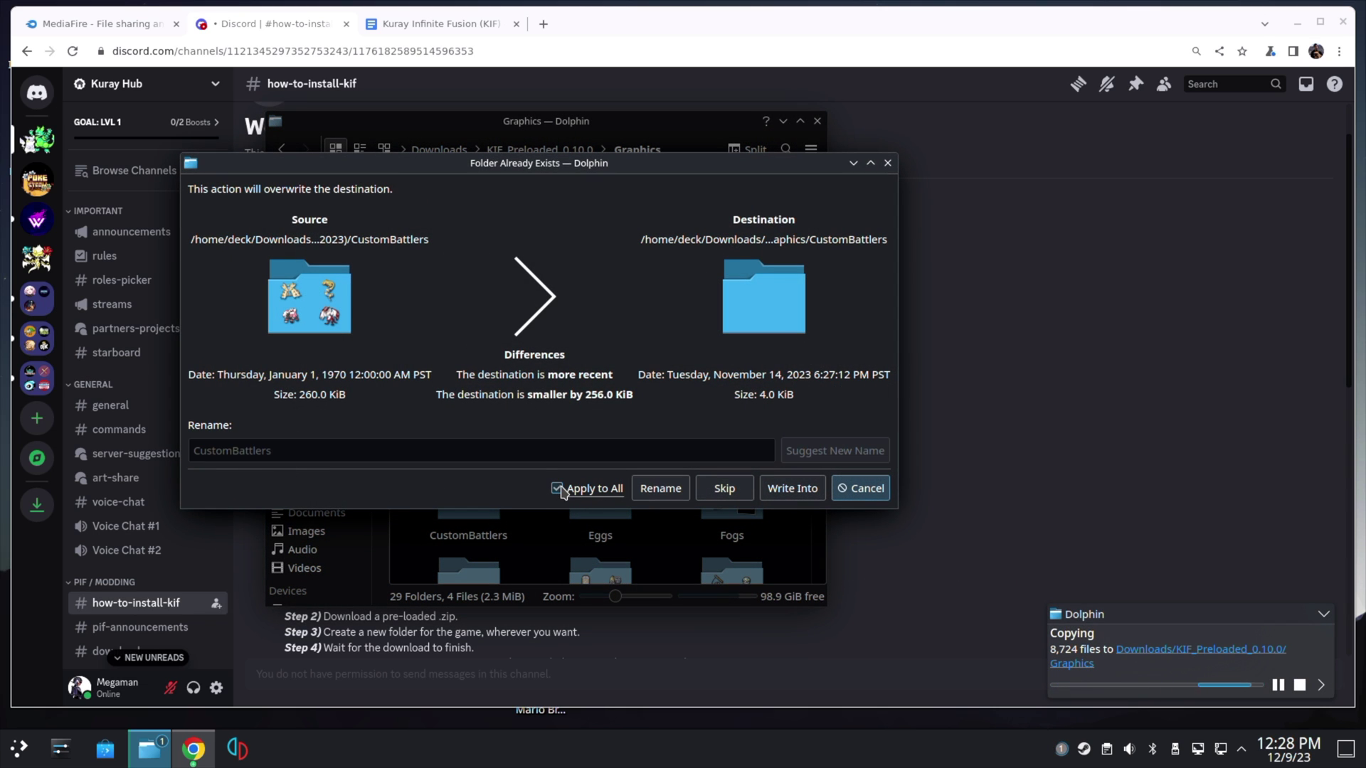
{"action": "left_click", "coordinate": [818, 490]}
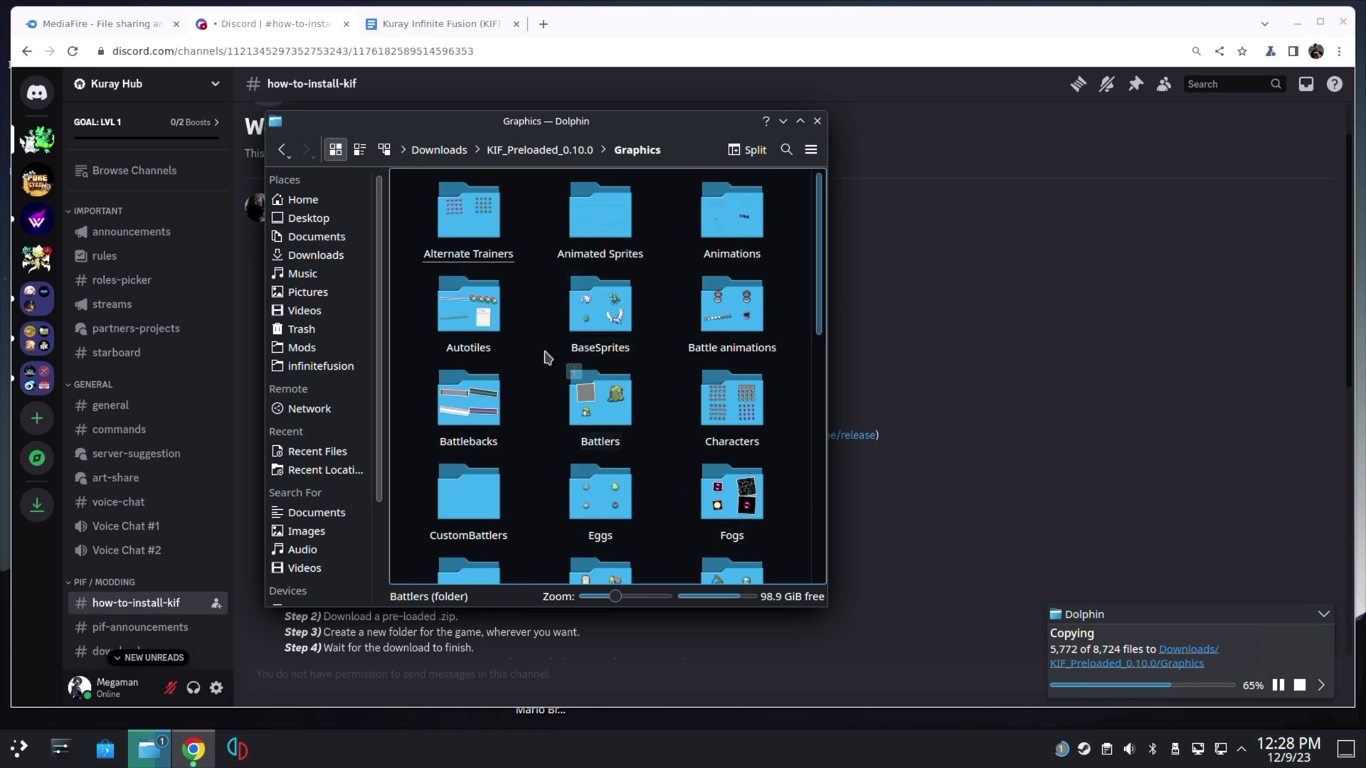
{"action": "left_click", "coordinate": [283, 156]}
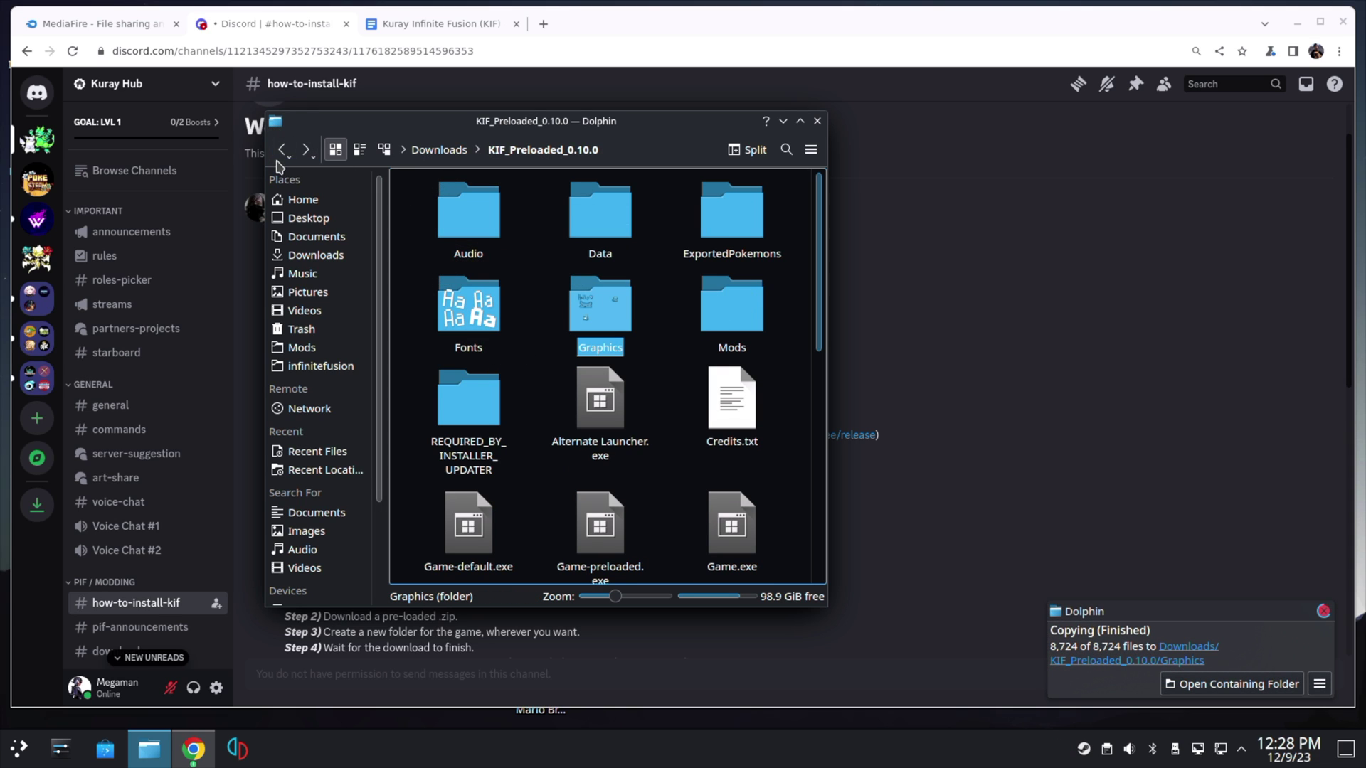
Step: Move KIF_Preloaded_0.10.0 from Downloads onto the desktop and open it from there
{"action": "left_click", "coordinate": [283, 157]}
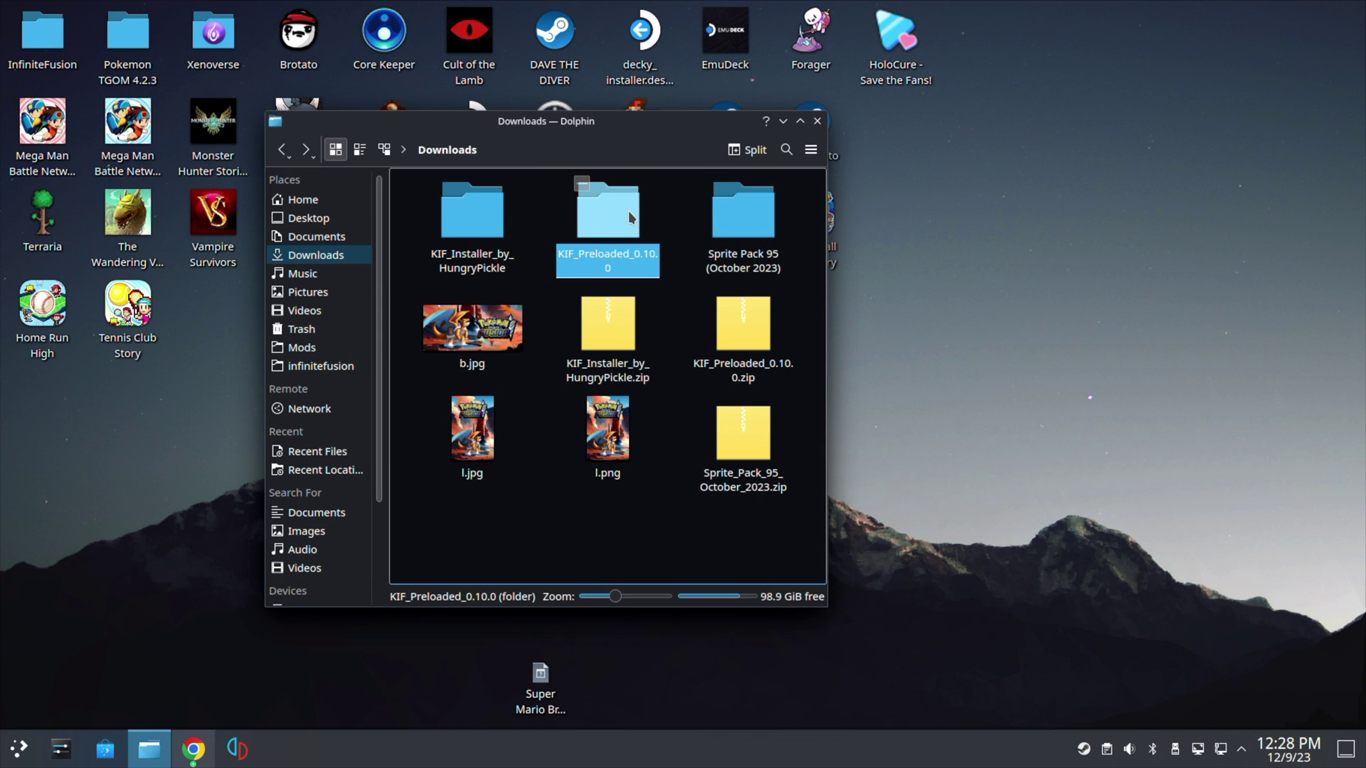
{"action": "left_click_drag", "start_coordinate": [629, 217], "coordinate": [211, 301]}
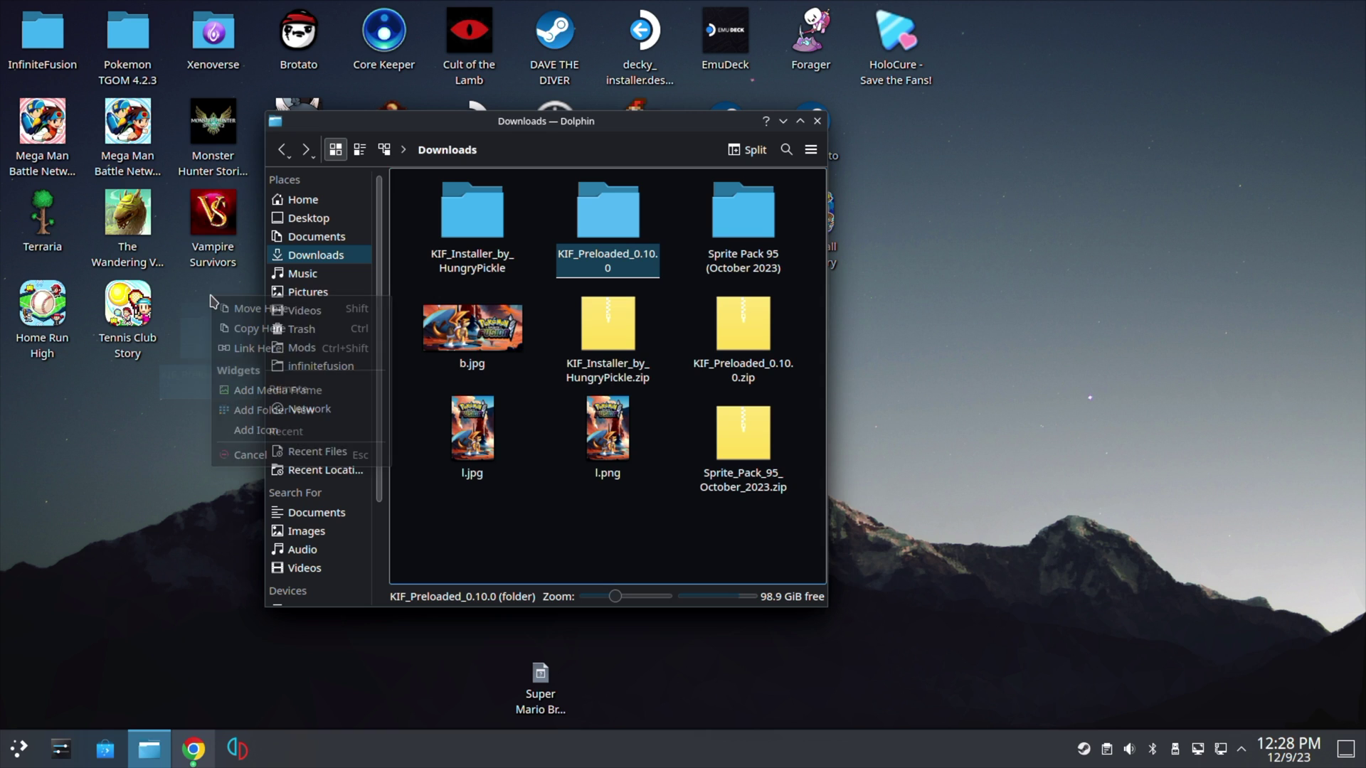
{"action": "left_click", "coordinate": [254, 313]}
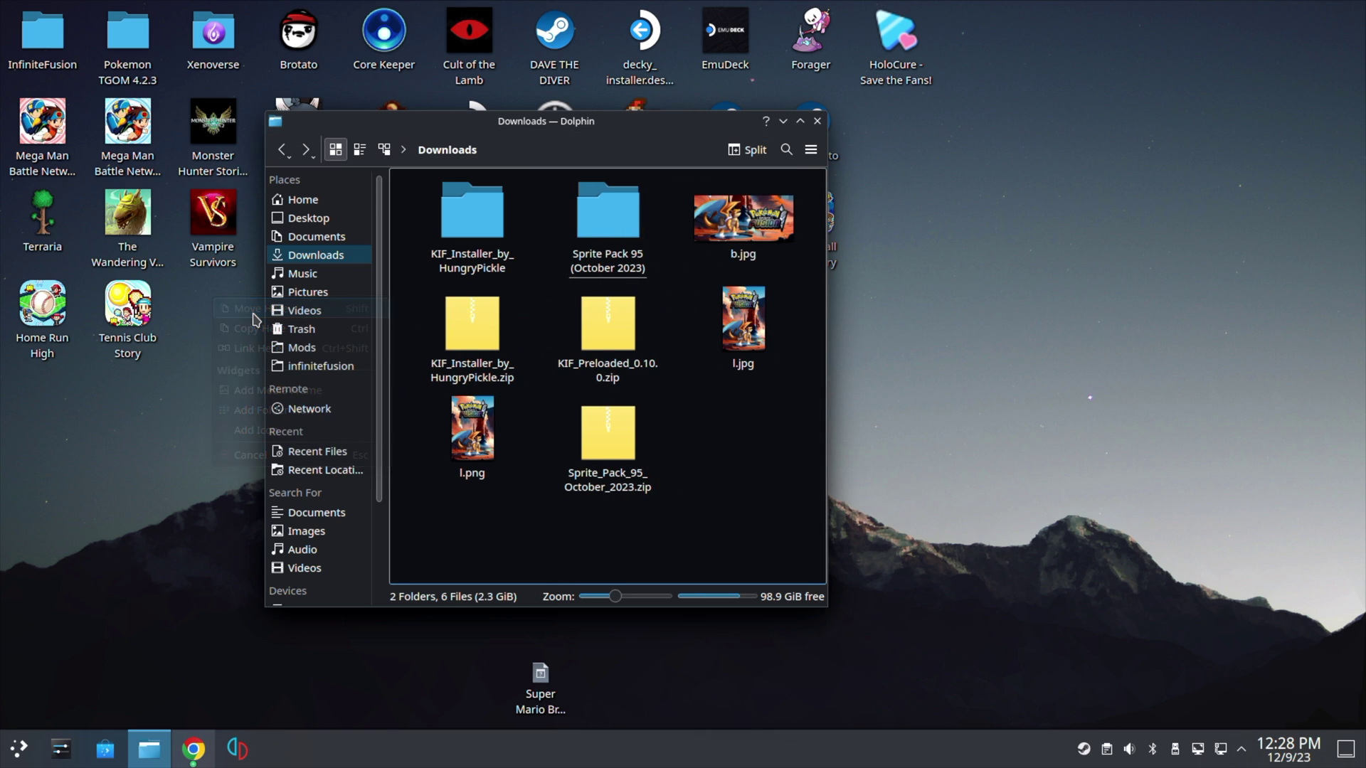
{"action": "left_click", "coordinate": [783, 122]}
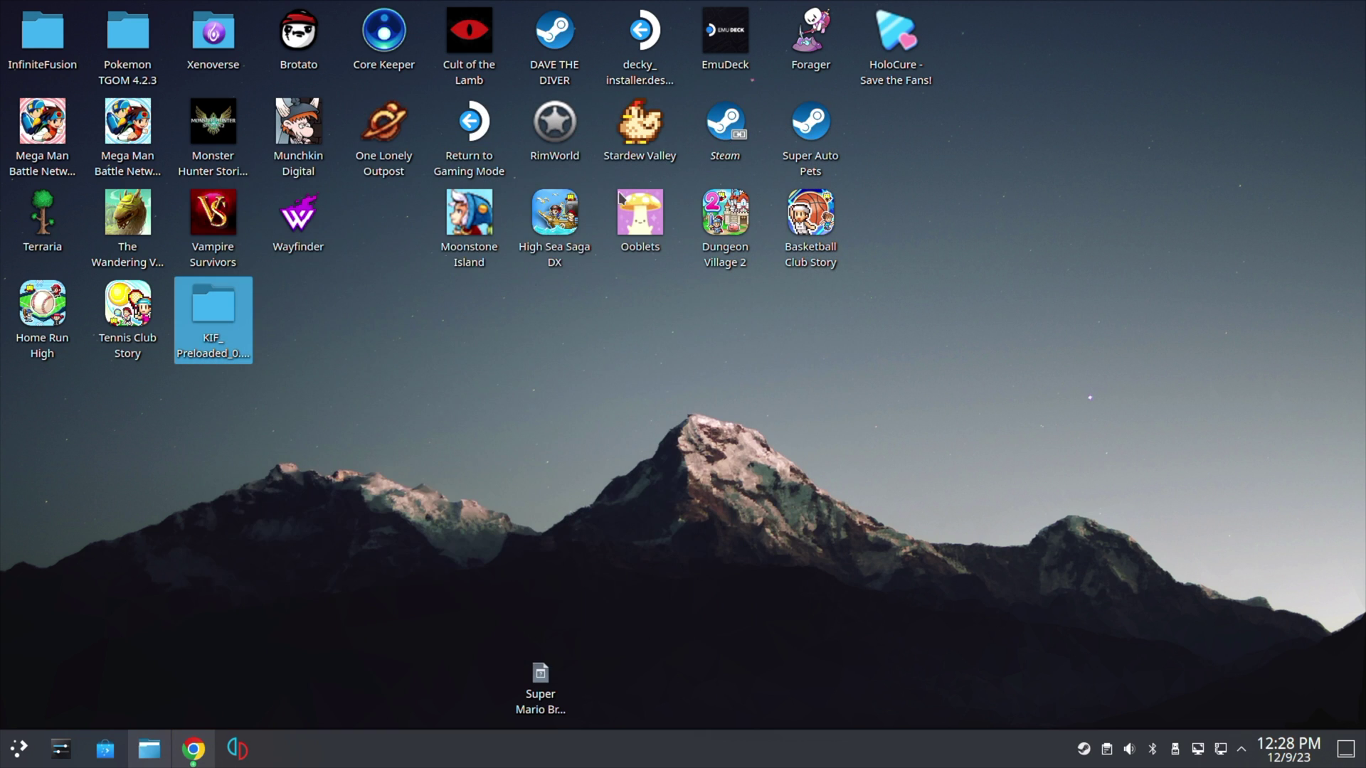
{"action": "left_click", "coordinate": [235, 320]}
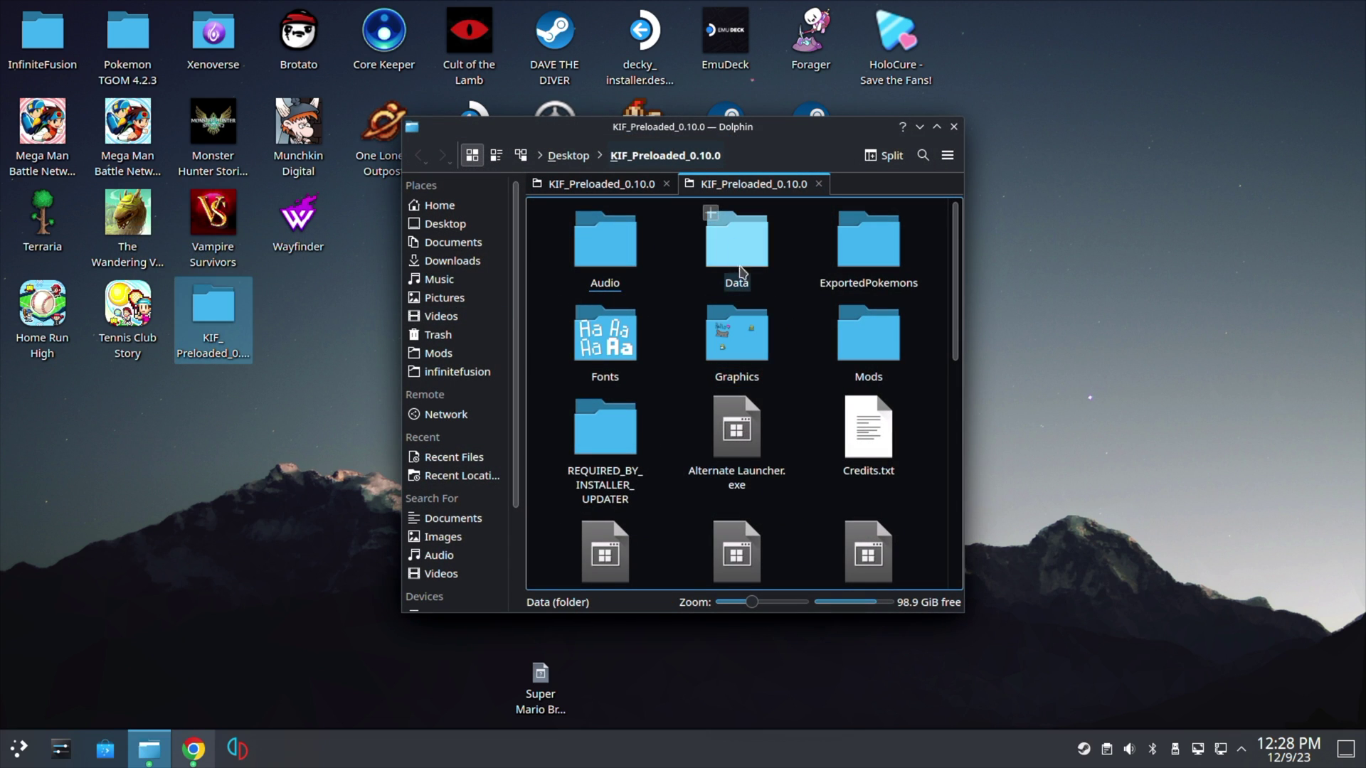
Step: Open INSTALL_OR_UPDATE.bat with Q4Wine, chosen under System via Open With > Other Application
{"action": "scroll", "coordinate": [681, 409], "scroll_direction": "down", "scroll_amount": 2}
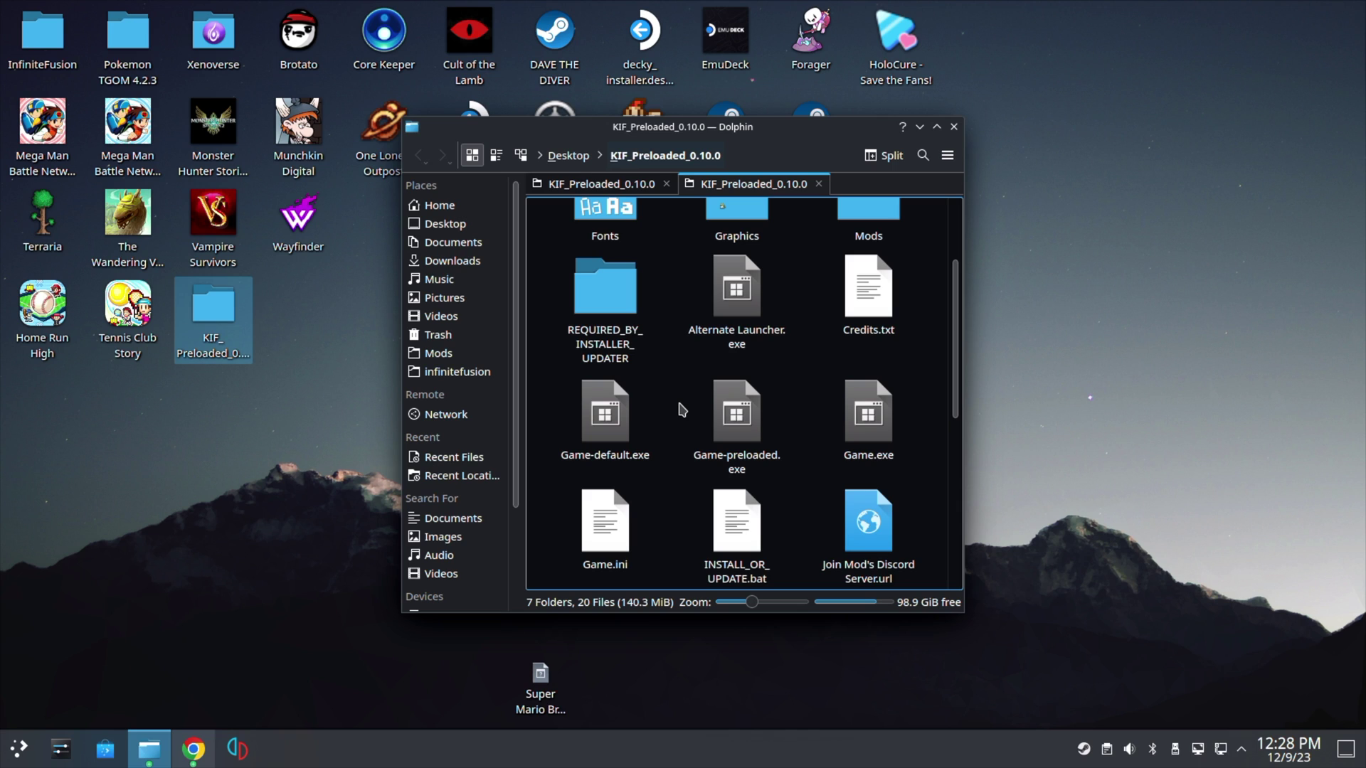
{"action": "scroll", "coordinate": [681, 409], "scroll_direction": "down", "scroll_amount": 2}
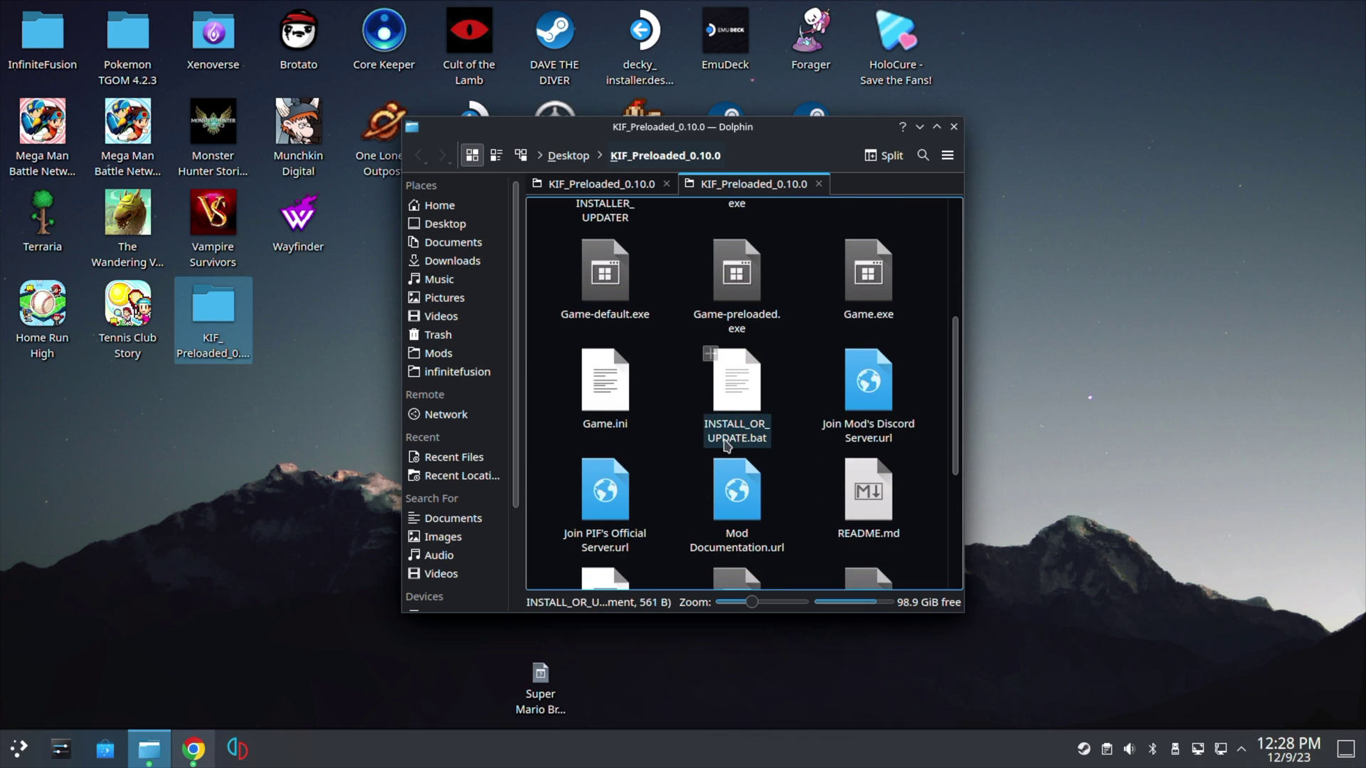
{"action": "right_click", "coordinate": [734, 382]}
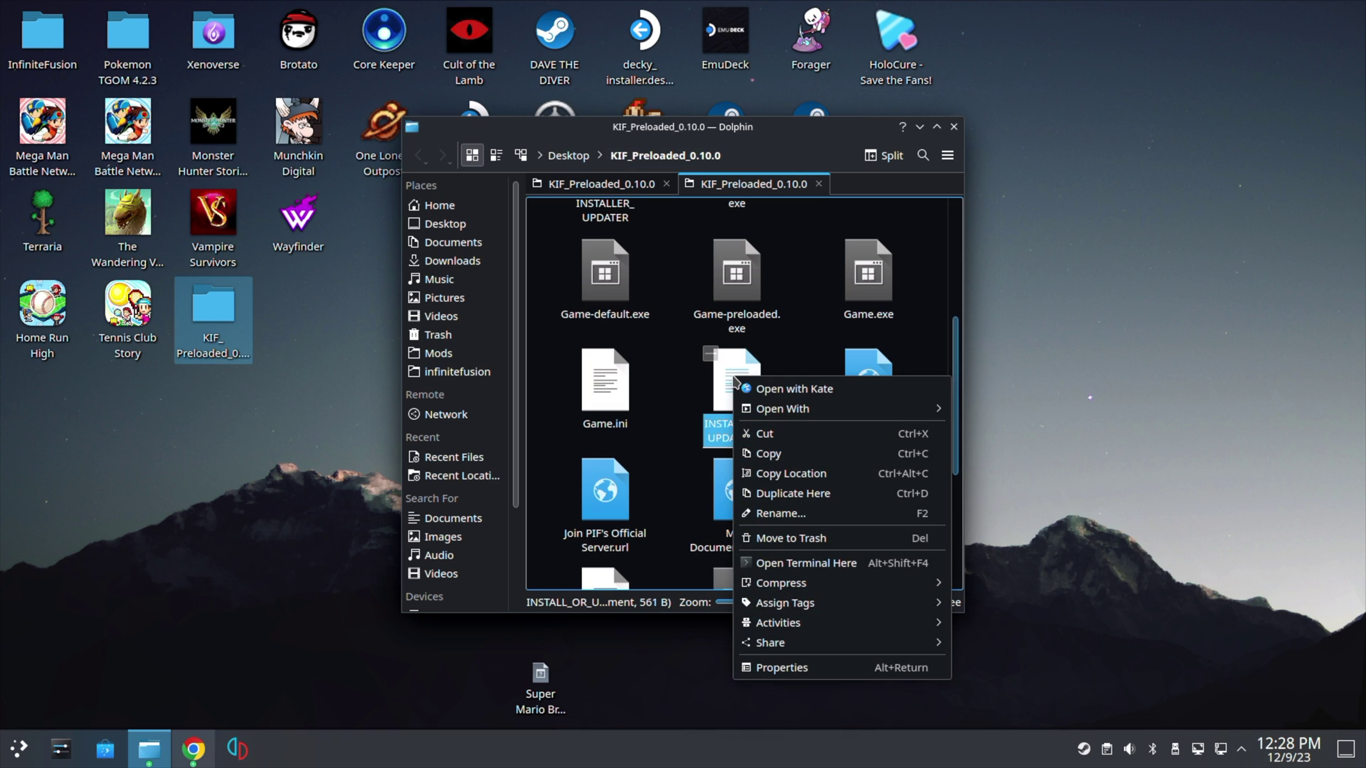
{"action": "mouse_move", "coordinate": [854, 408]}
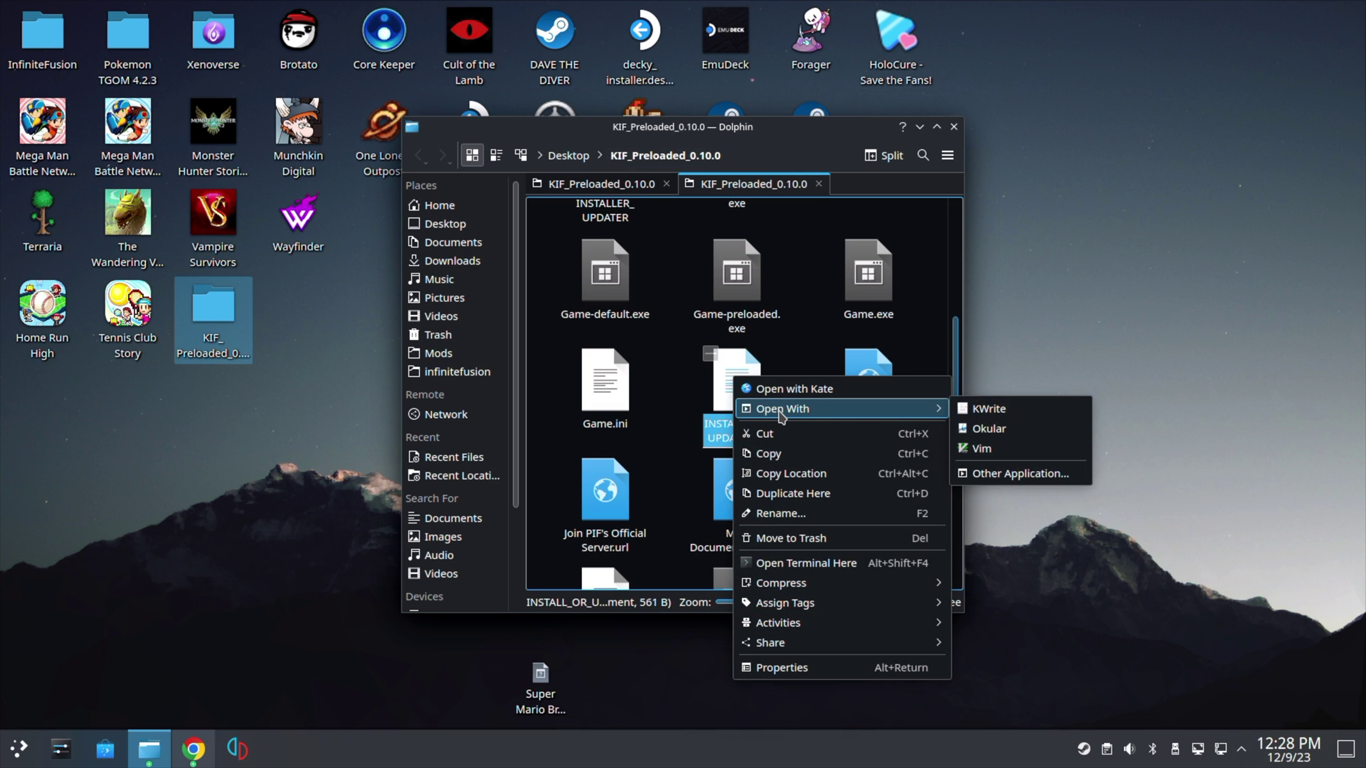
{"action": "left_click", "coordinate": [1020, 473]}
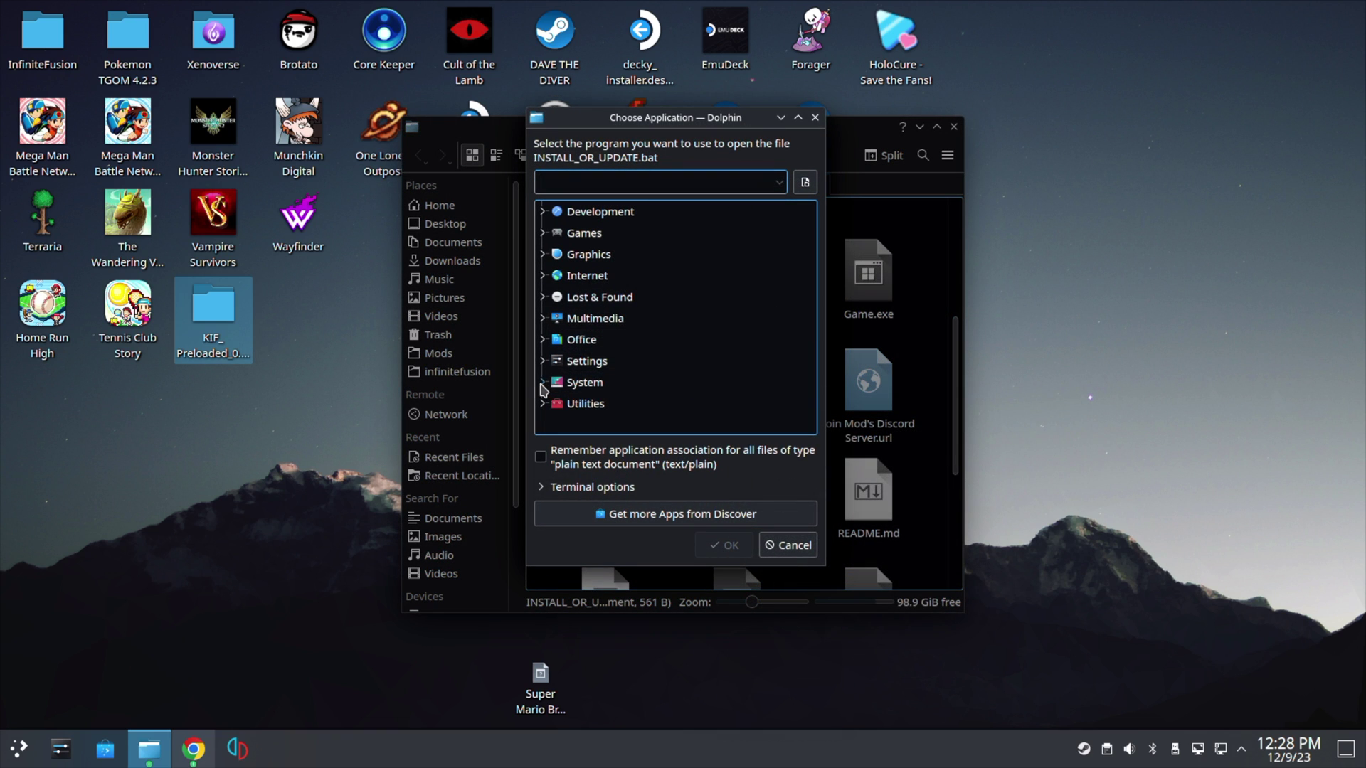
{"action": "left_click", "coordinate": [542, 383]}
{"action": "scroll", "coordinate": [619, 382], "scroll_direction": "down", "scroll_amount": 4}
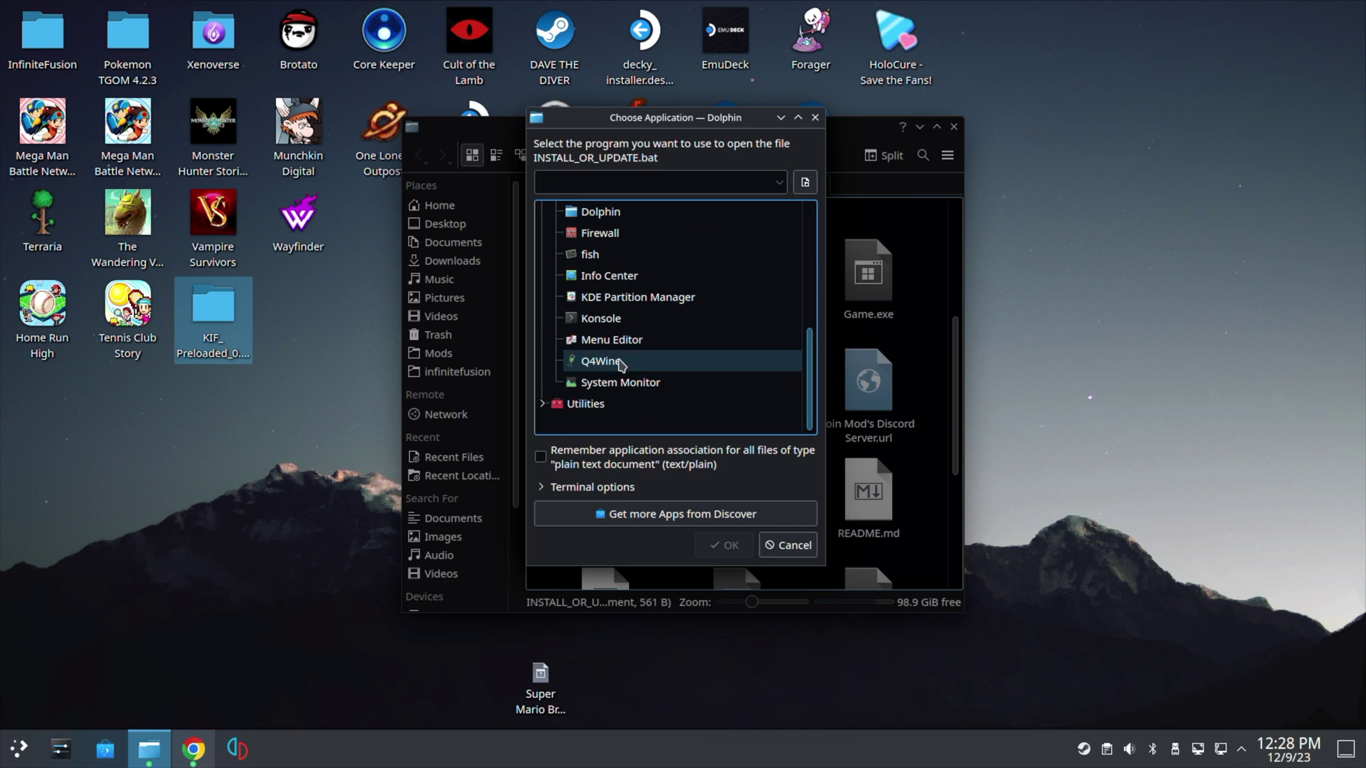
{"action": "left_click", "coordinate": [629, 363]}
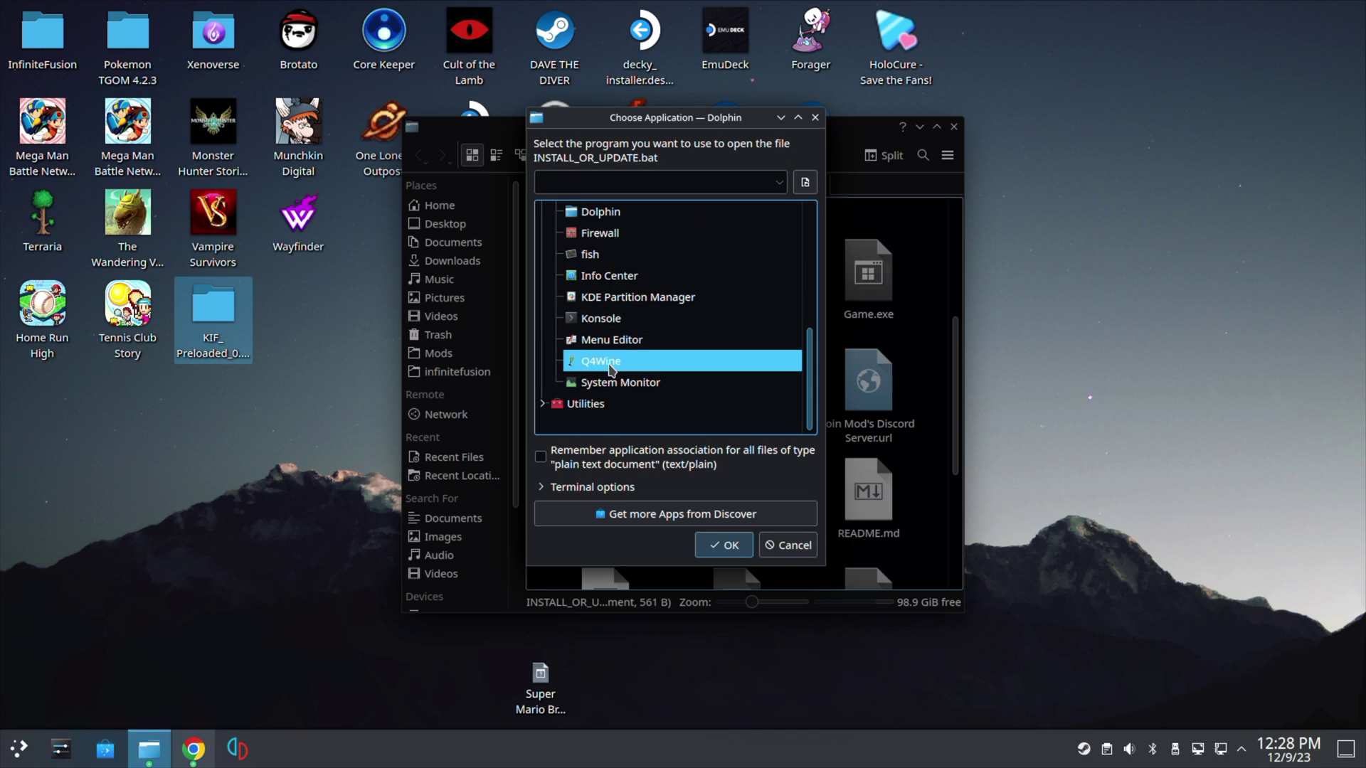
{"action": "left_click", "coordinate": [721, 547]}
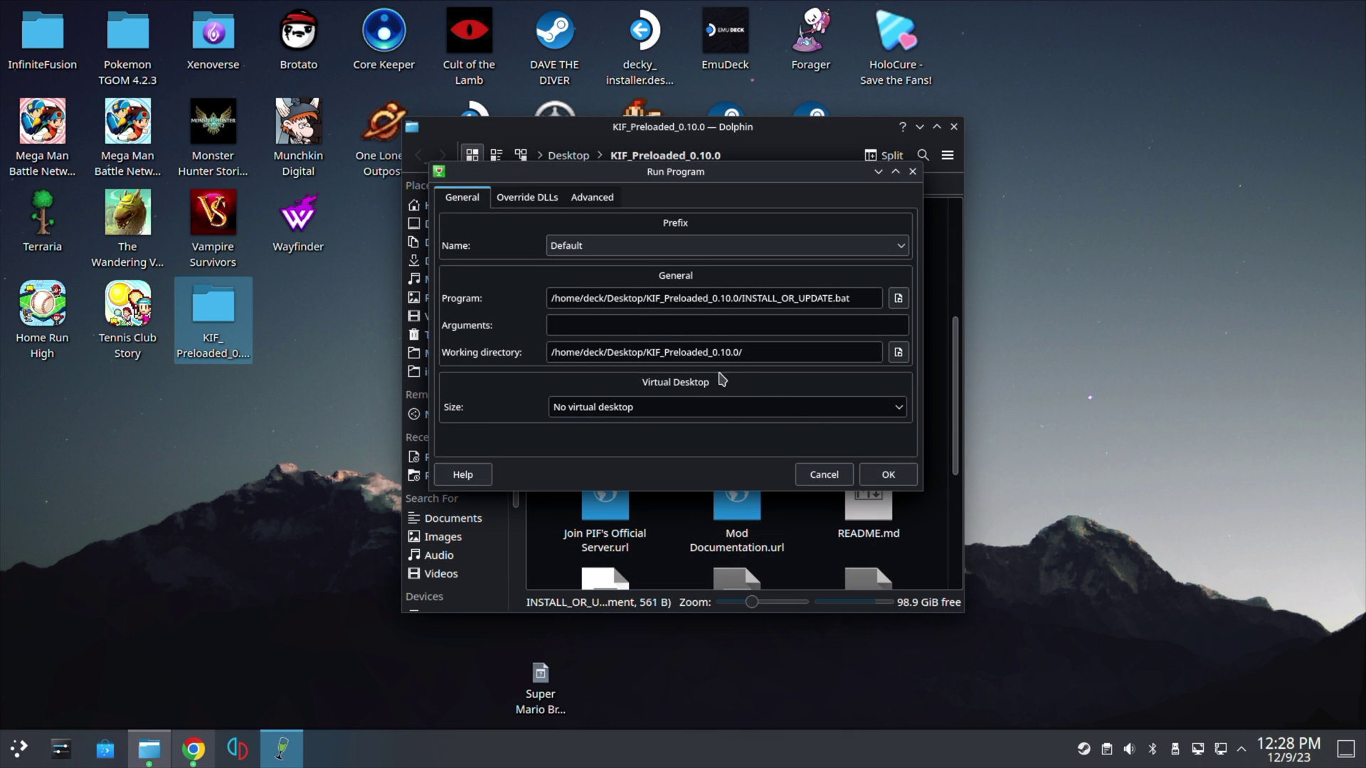
Step: Run INSTALL_OR_UPDATE.bat under Wine and centre its console until 24711 files finish updating
{"action": "left_click", "coordinate": [882, 476]}
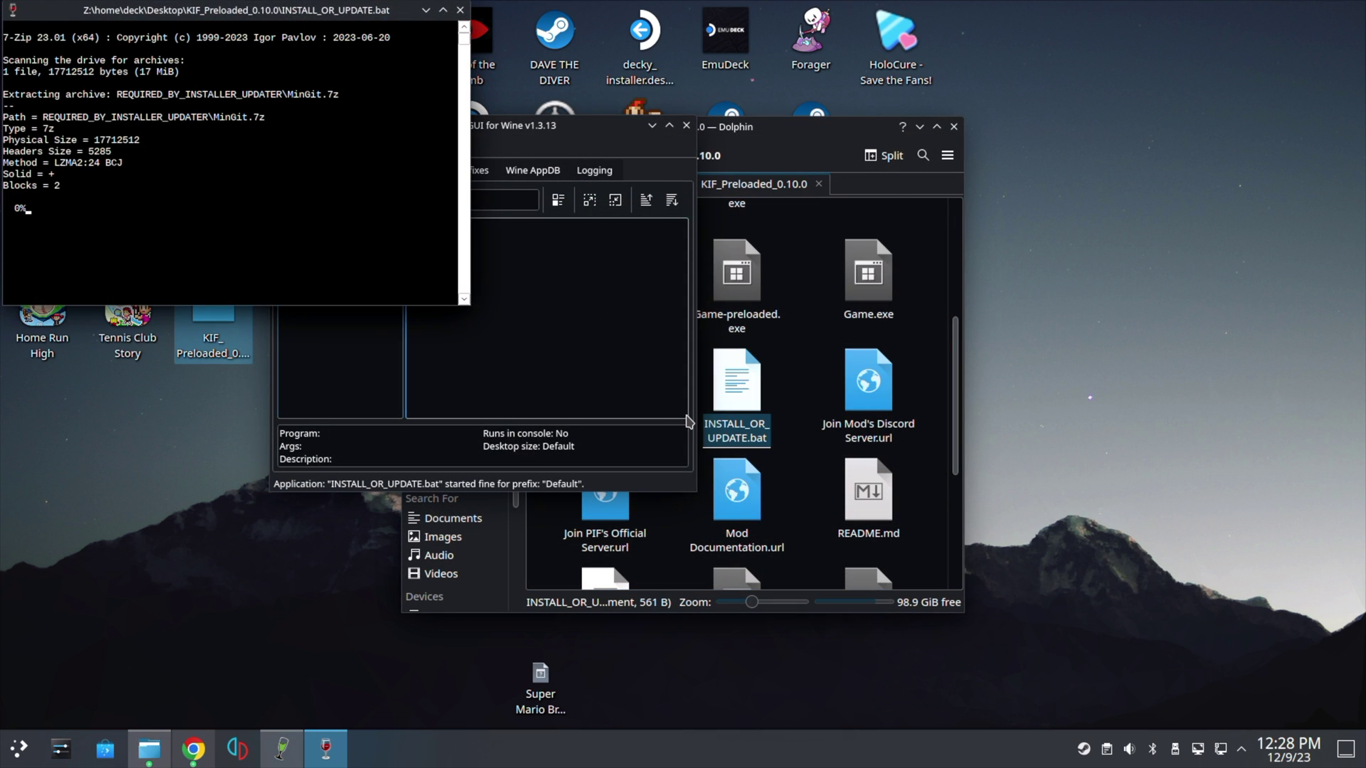
{"action": "left_click_drag", "start_coordinate": [318, 14], "coordinate": [703, 134]}
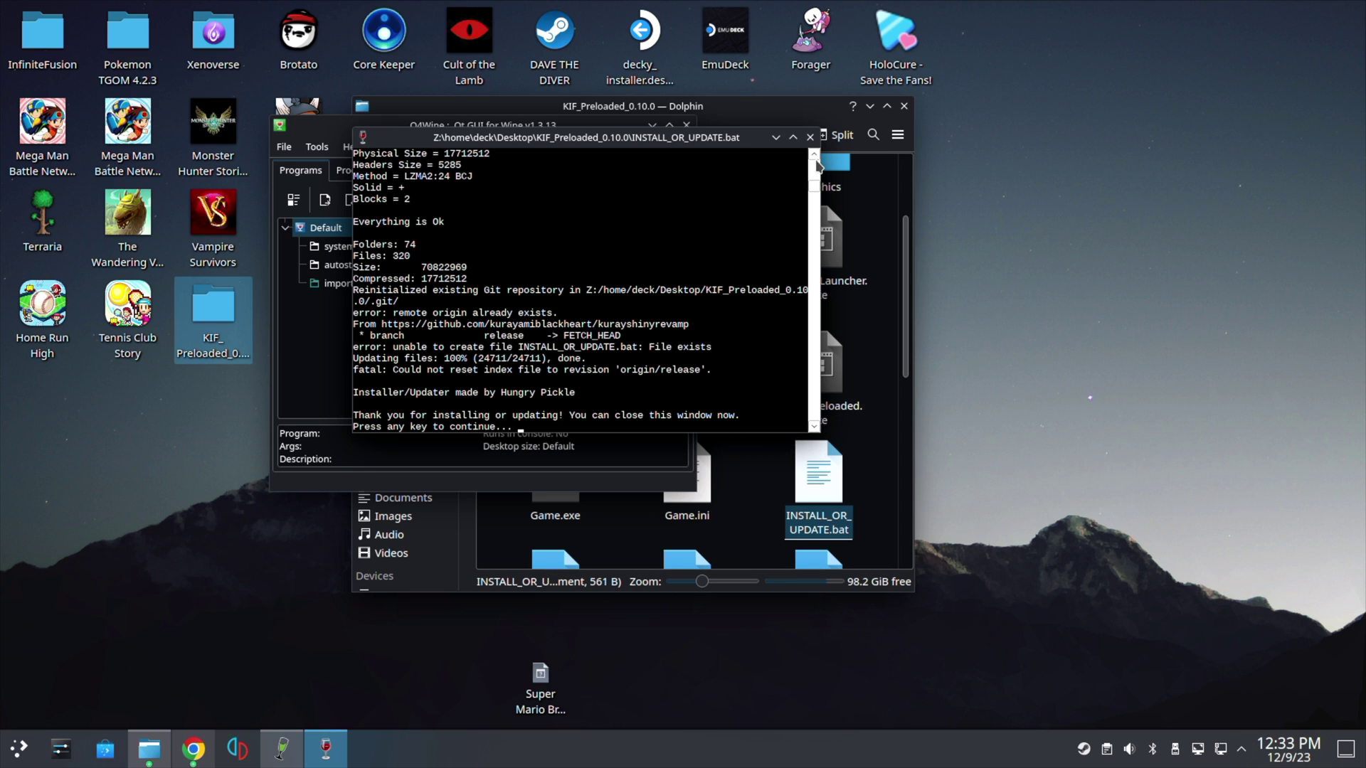
Step: Close the installer console and Q4Wine, then copy INSTALL_OR_UPDATE.bat from Downloads/KIF_Installer_by_HungryPickle
{"action": "left_click", "coordinate": [809, 136]}
{"action": "left_click", "coordinate": [686, 125]}
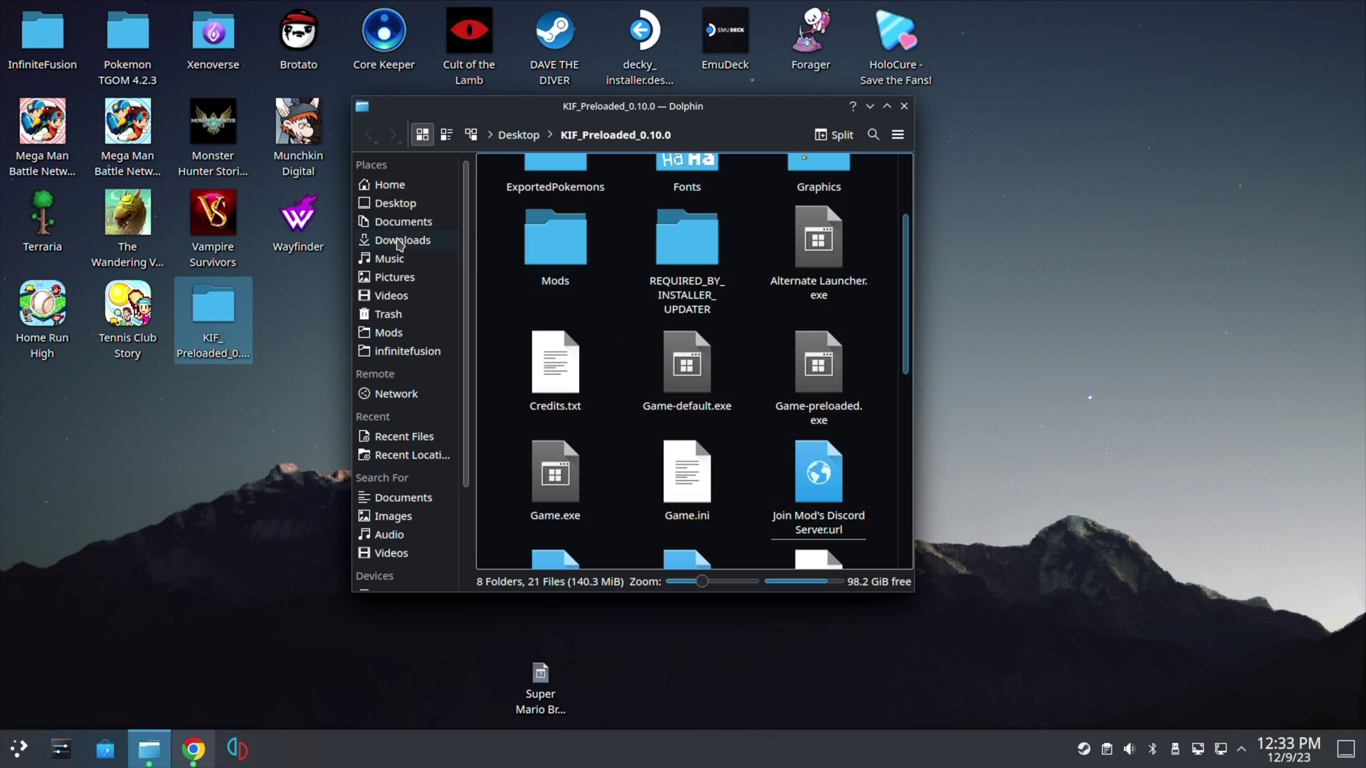
{"action": "left_click", "coordinate": [401, 242]}
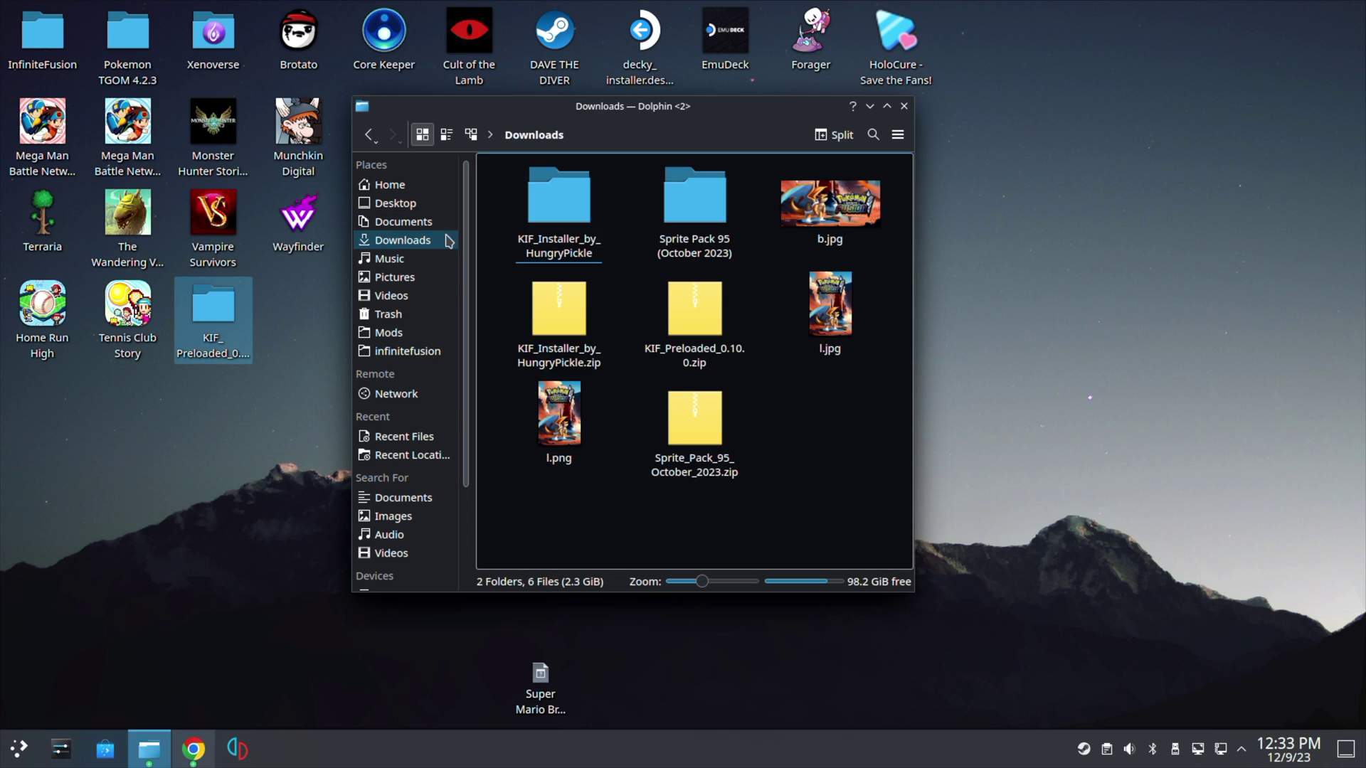
{"action": "left_click", "coordinate": [567, 219]}
{"action": "double_click", "coordinate": [567, 217]}
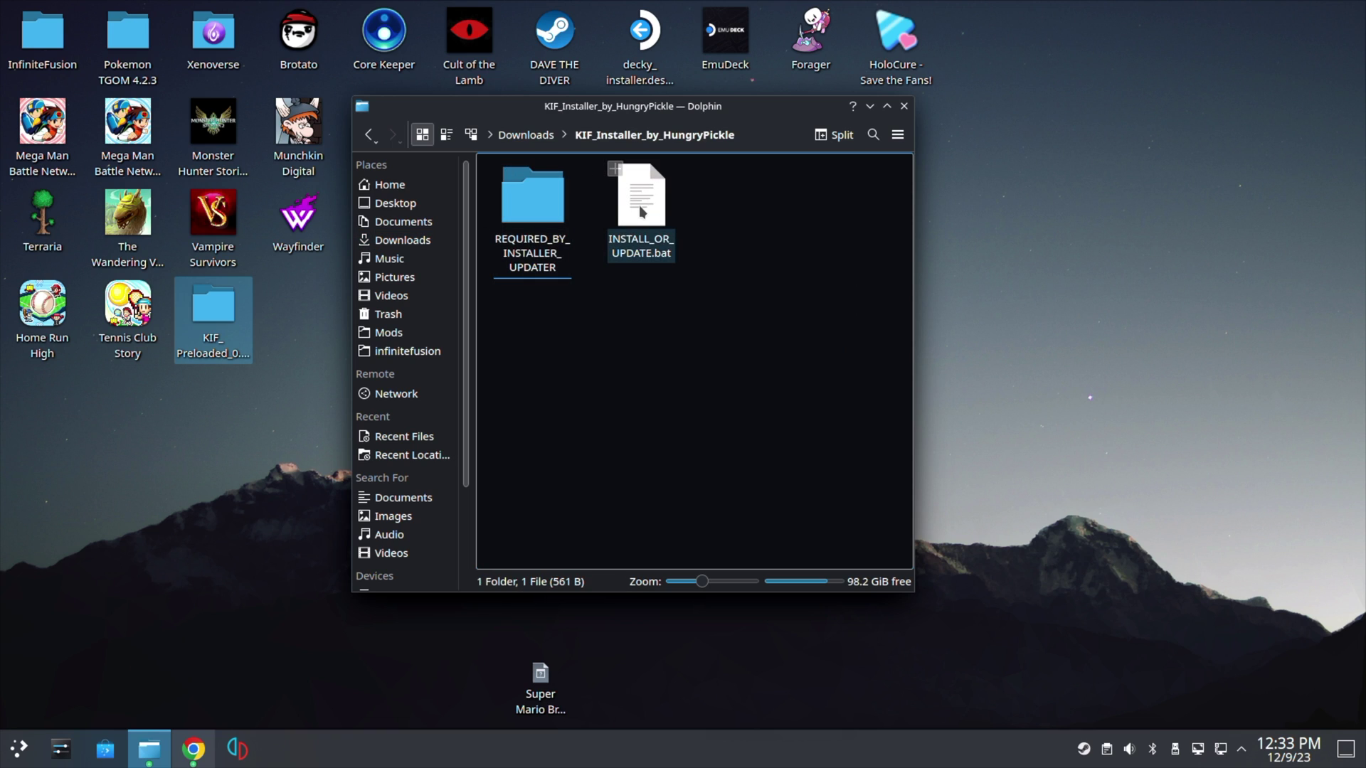
{"action": "right_click", "coordinate": [639, 204]}
{"action": "left_click", "coordinate": [683, 284]}
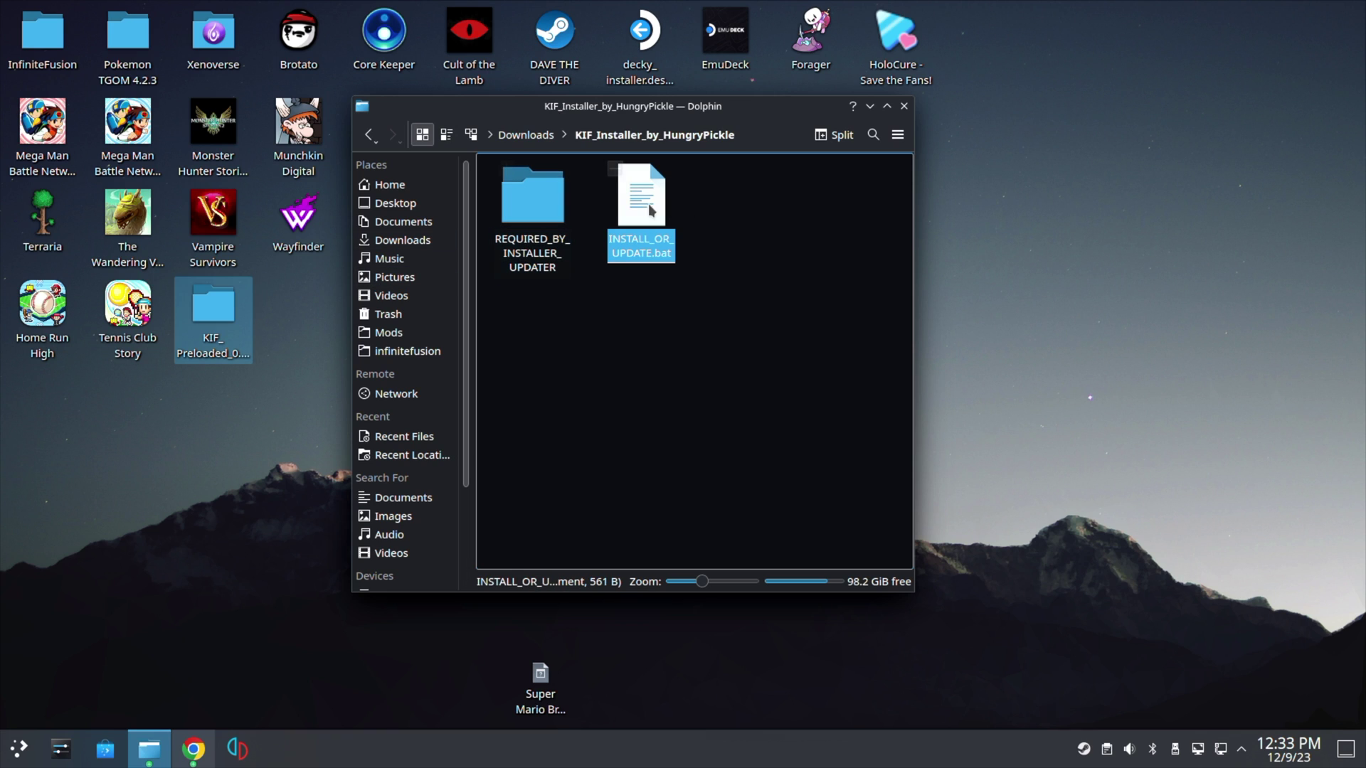
Step: Paste INSTALL_OR_UPDATE.bat into the KIF_Preloaded_0.10.0 folder
{"action": "left_click", "coordinate": [369, 135]}
{"action": "key", "text": "alt+Tab"}
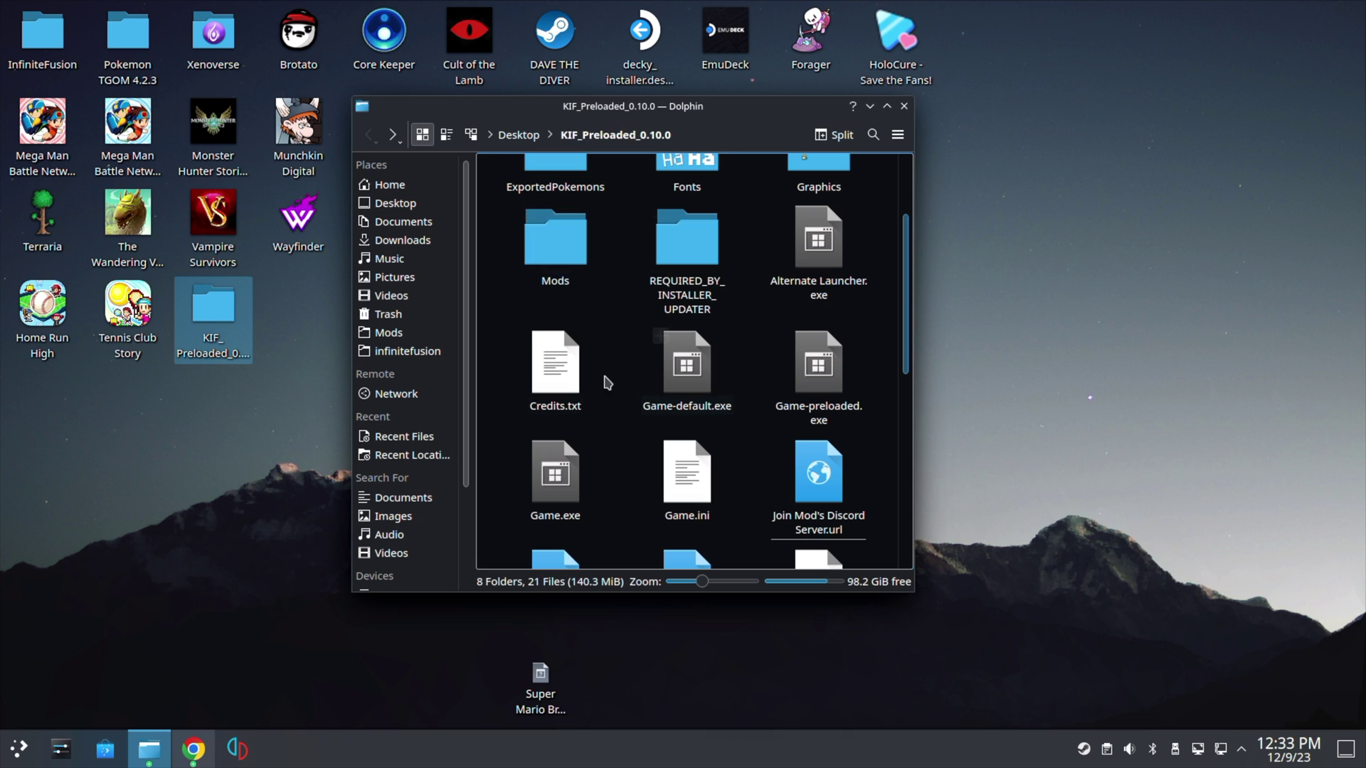
{"action": "right_click", "coordinate": [876, 317]}
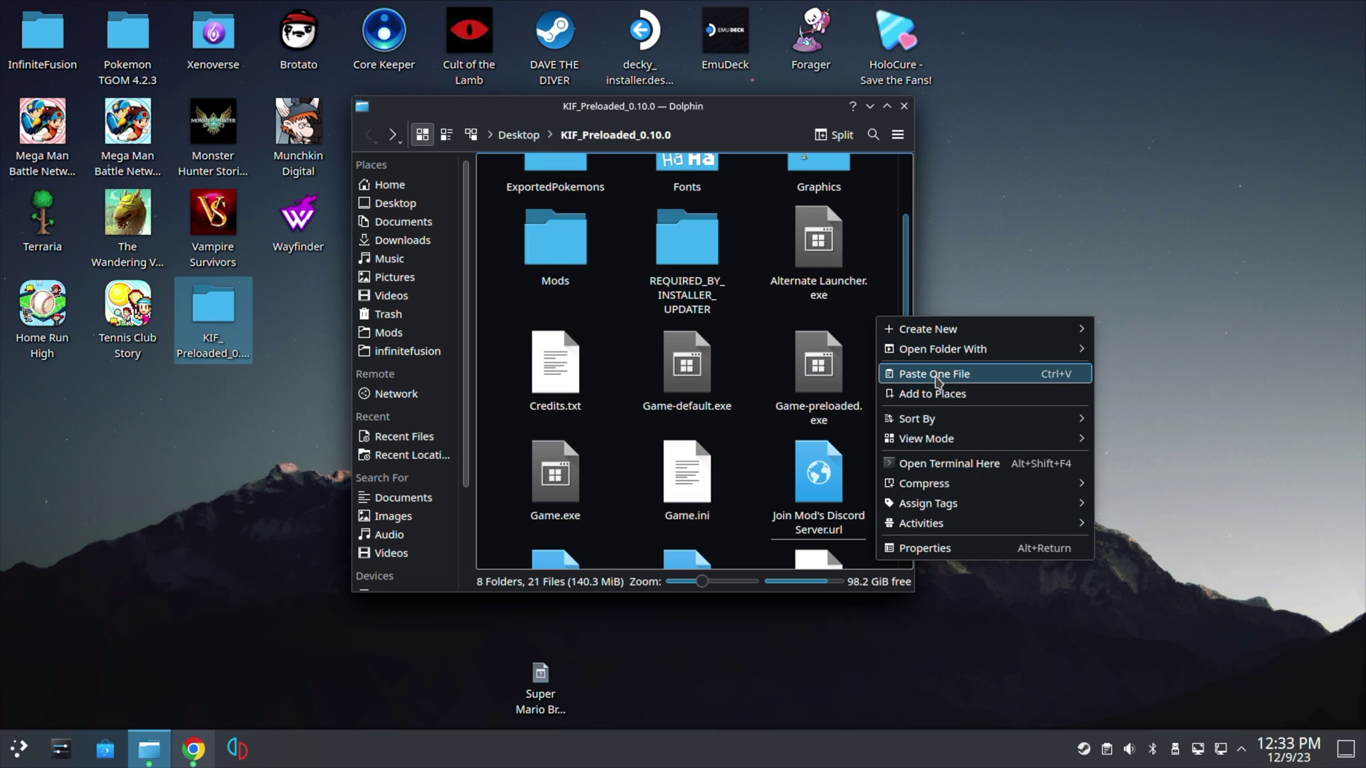
{"action": "left_click", "coordinate": [937, 375]}
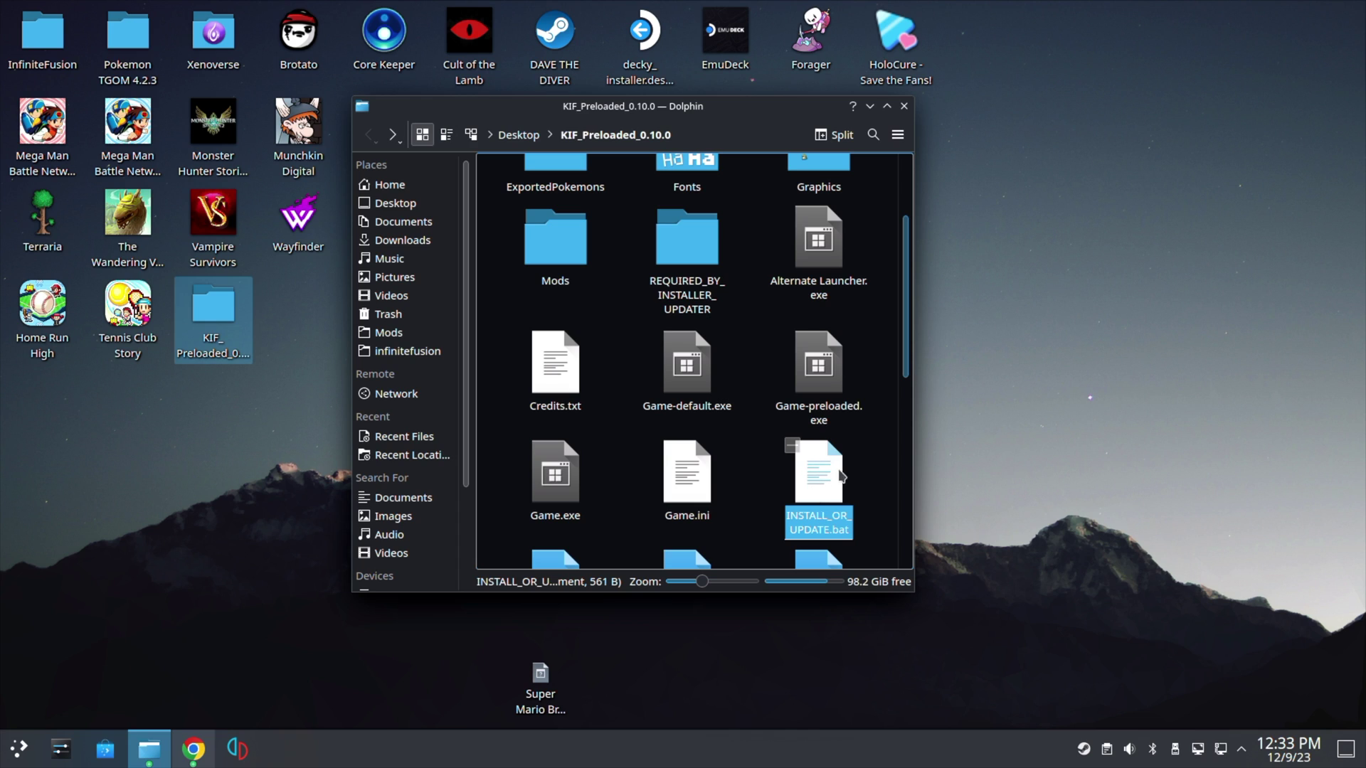
{"action": "left_click", "coordinate": [756, 467]}
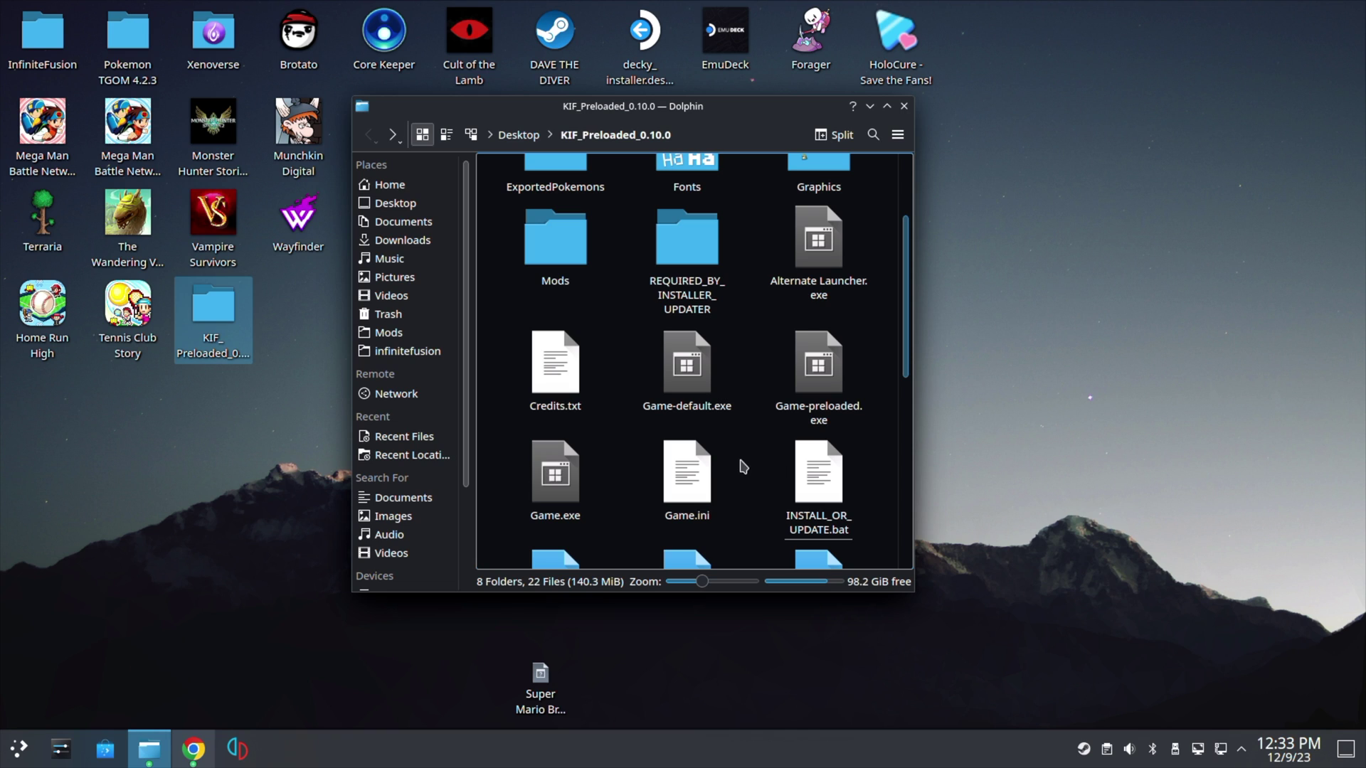
Step: Add Game-preloaded.exe to Steam as a non-Steam shortcut and open the Steam Library from the tray
{"action": "right_click", "coordinate": [822, 362]}
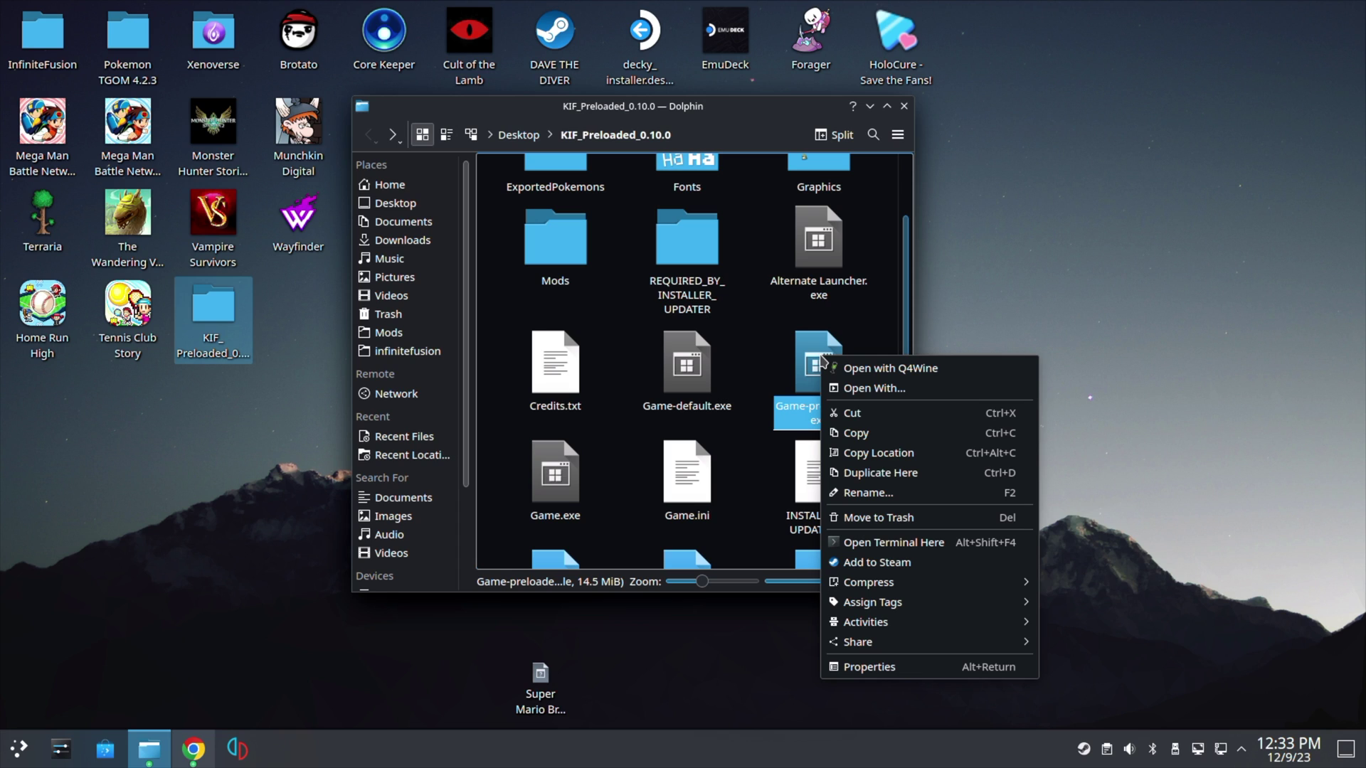
{"action": "left_click", "coordinate": [876, 563]}
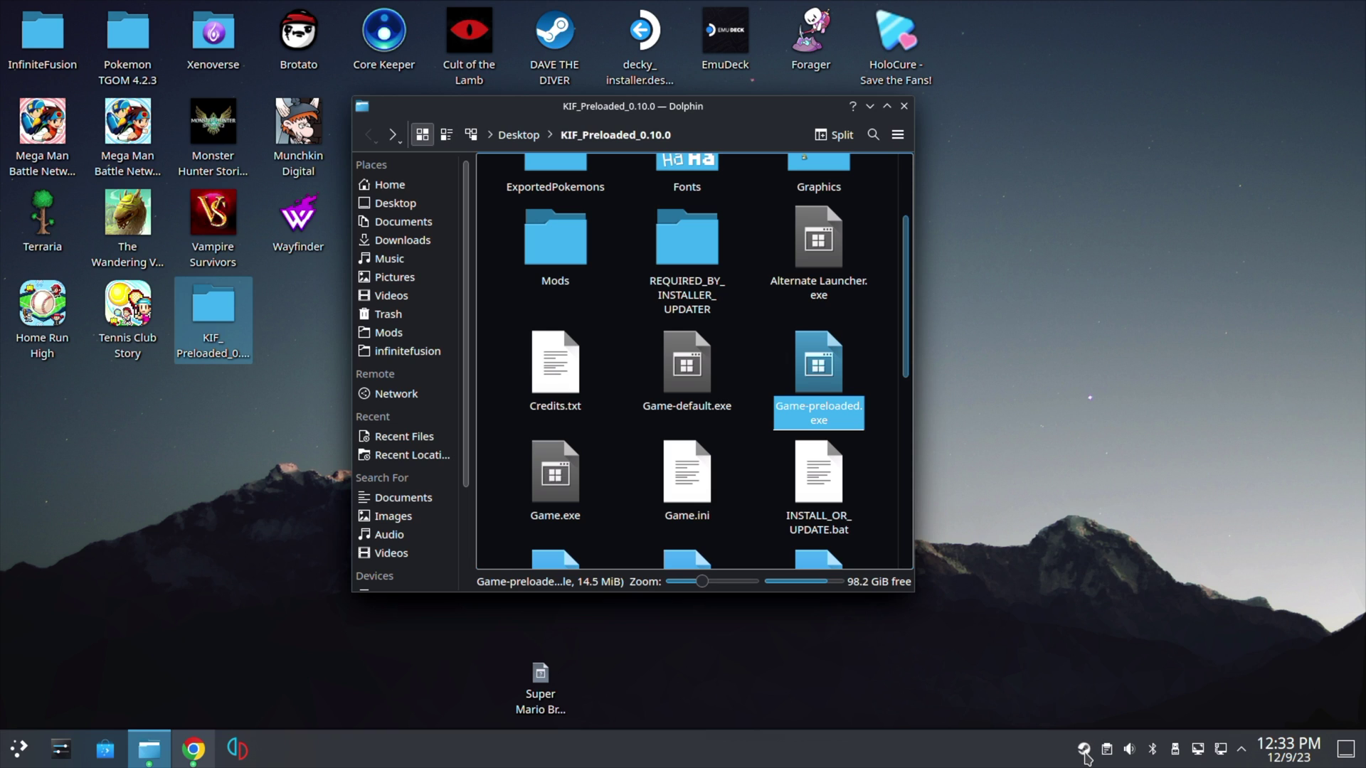
{"action": "right_click", "coordinate": [1084, 752]}
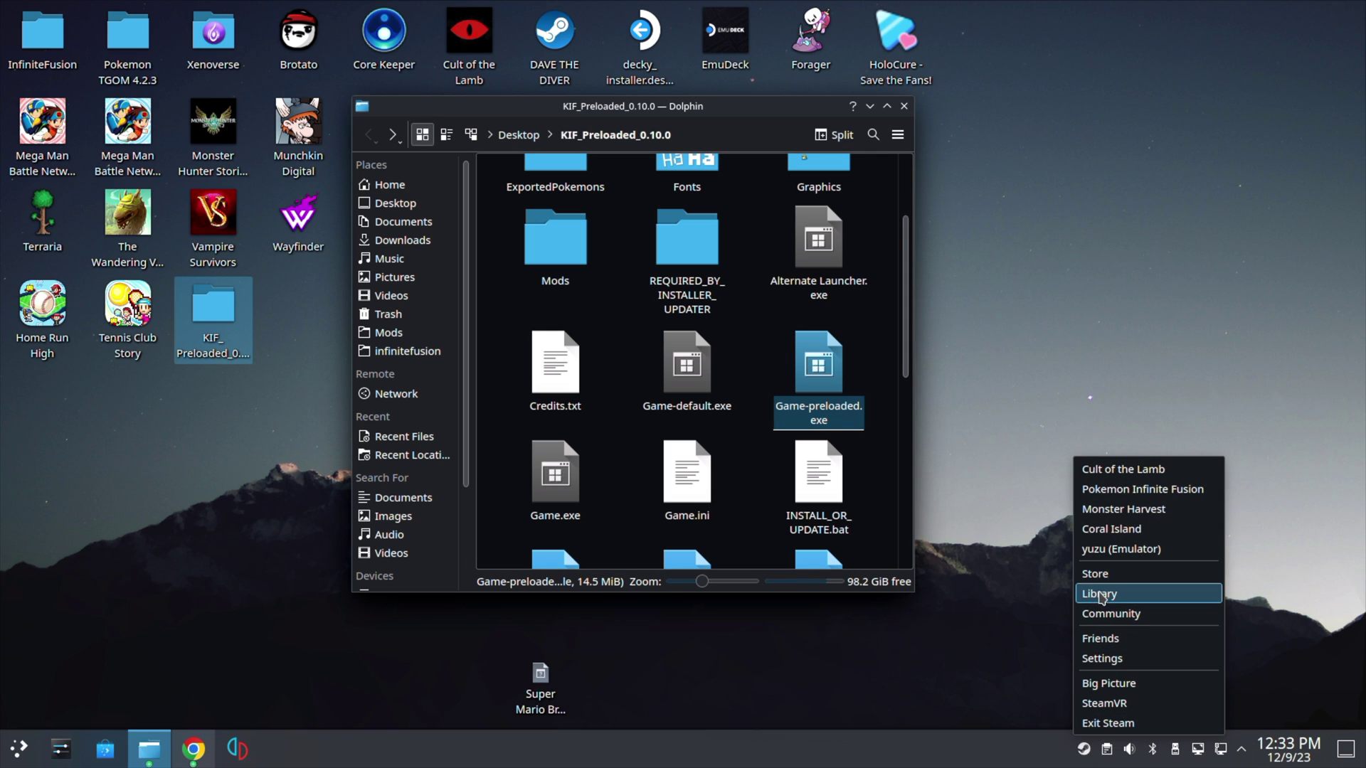
{"action": "left_click", "coordinate": [1099, 594]}
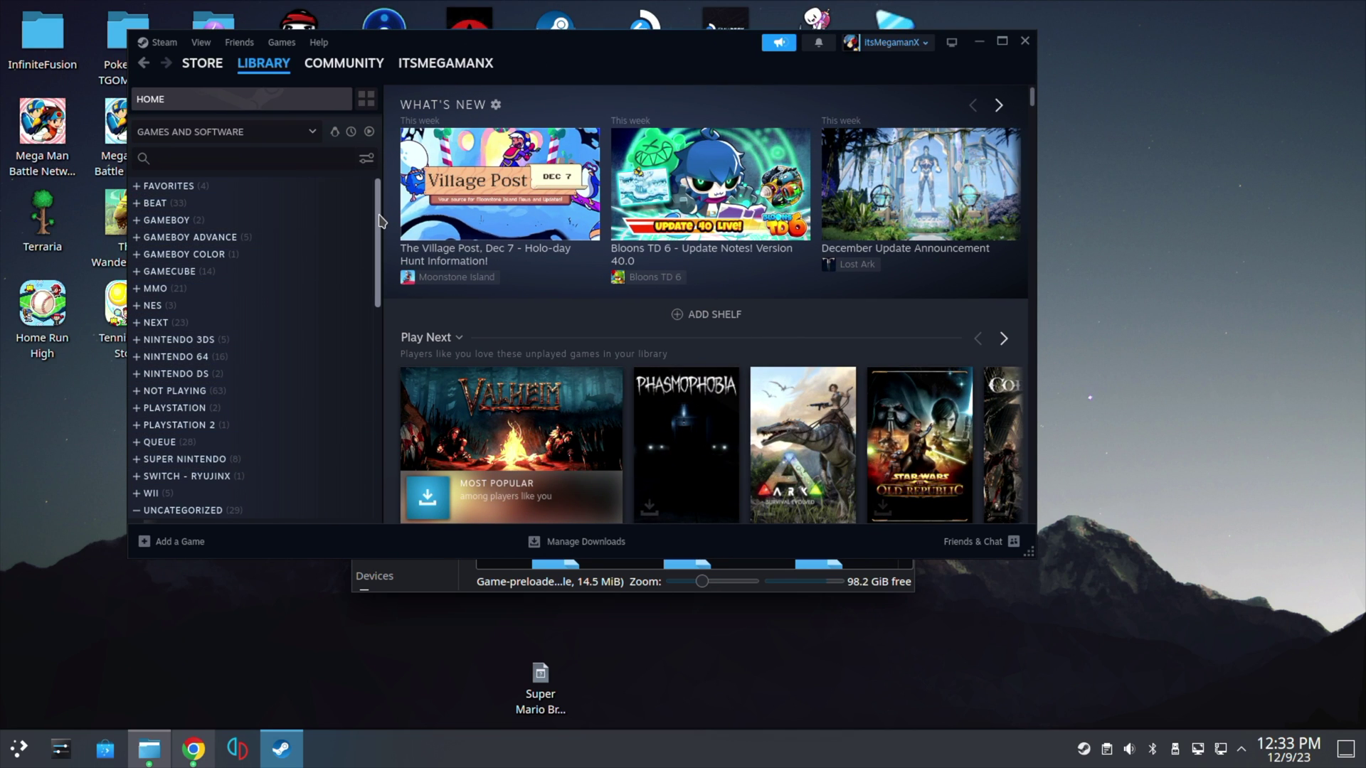
Step: Select Game-preloaded.exe under Uncategorized in the library and test-launch it with PLAY
{"action": "left_click_drag", "start_coordinate": [379, 220], "coordinate": [389, 332]}
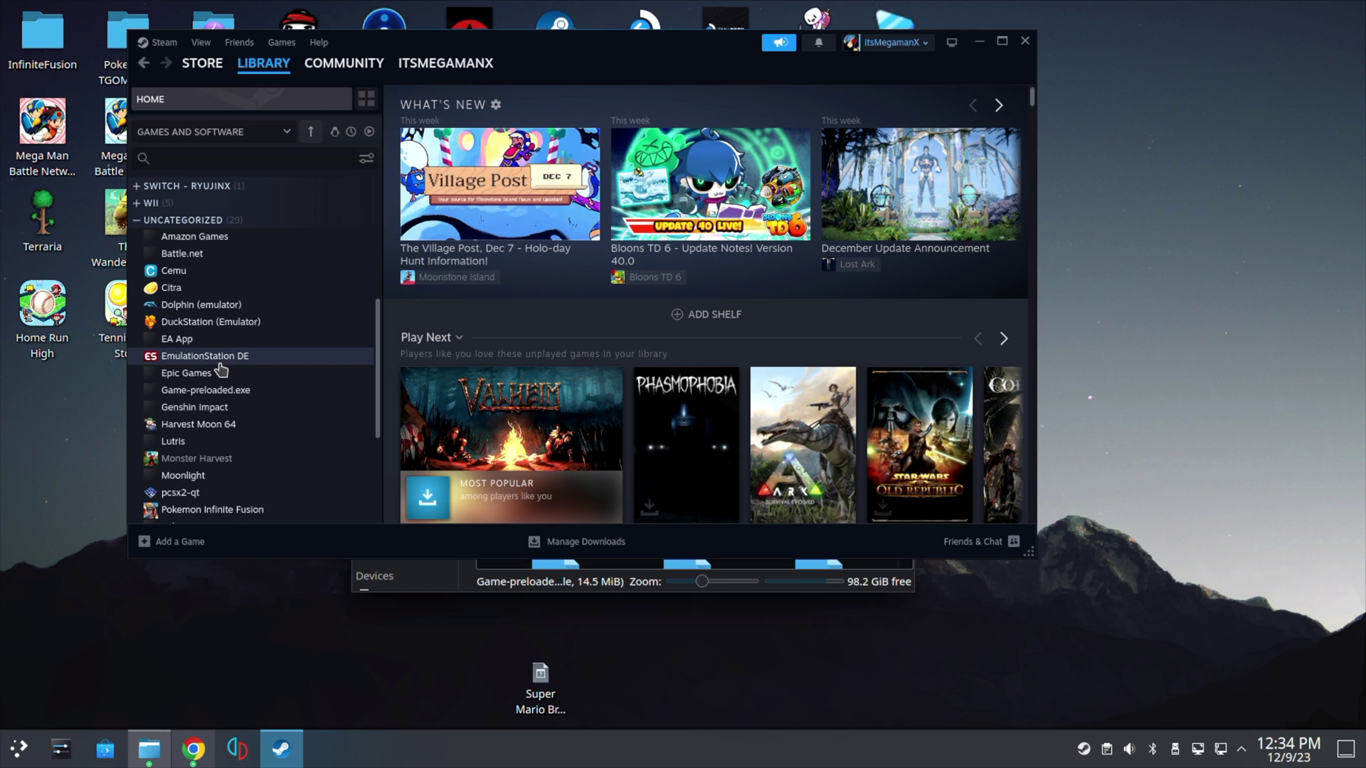
{"action": "left_click", "coordinate": [222, 396]}
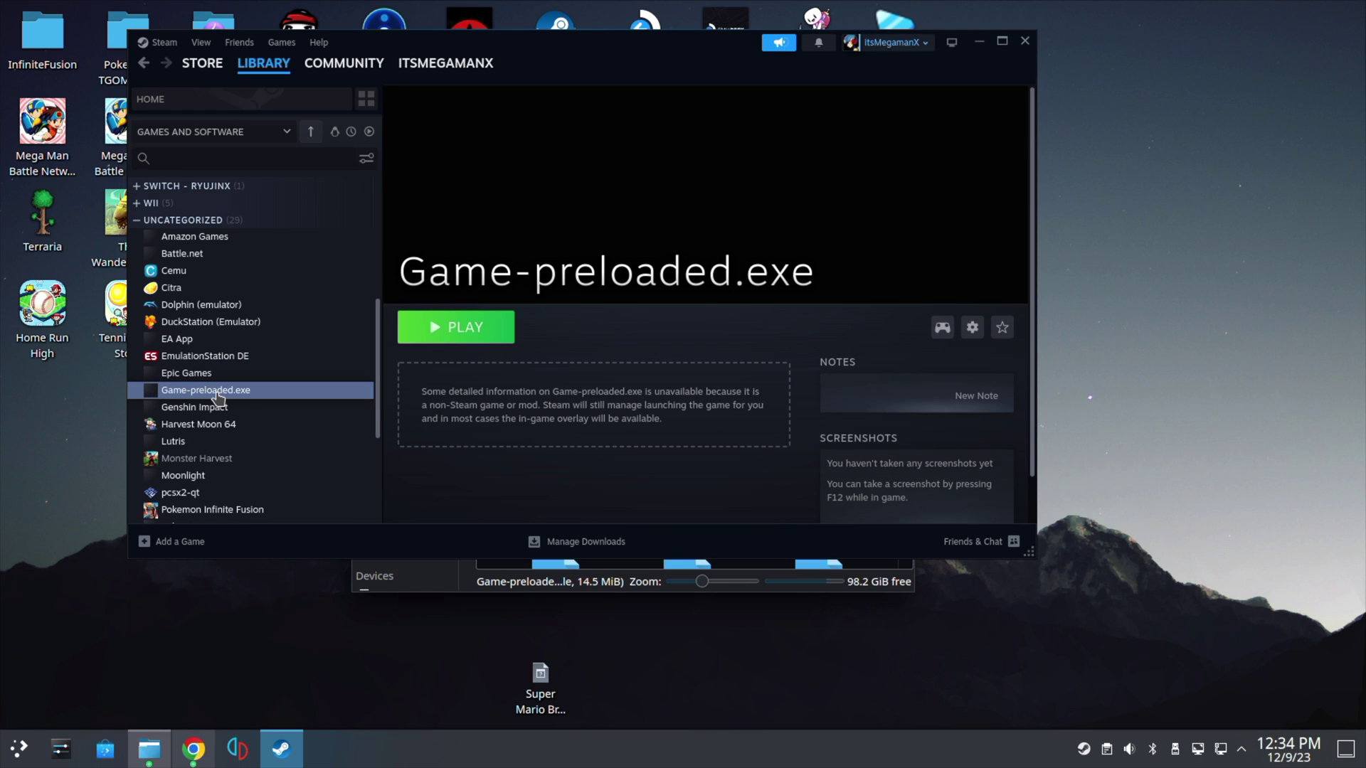
{"action": "left_click", "coordinate": [447, 329]}
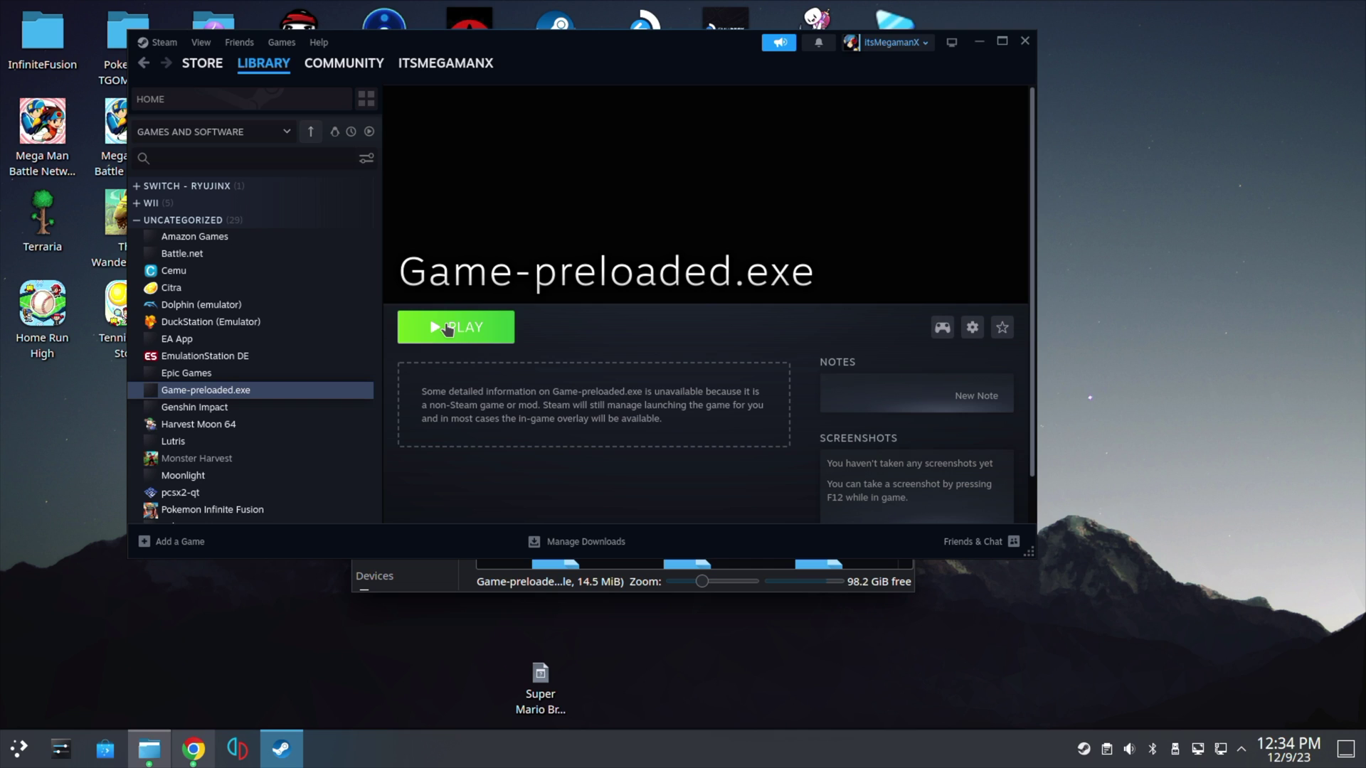
{"action": "left_click", "coordinate": [972, 328]}
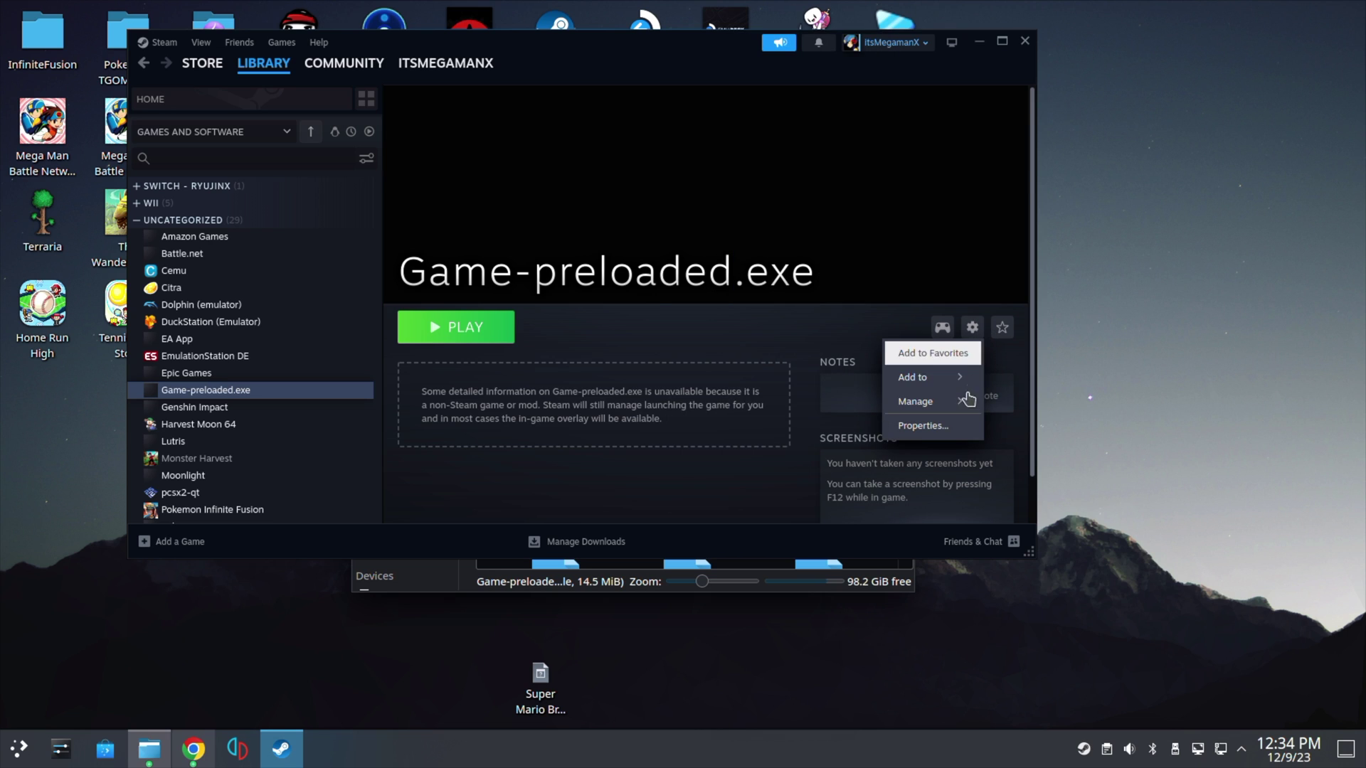
Step: Rename the shortcut to 'KIF' and give it the downloaded image as its icon
{"action": "left_click", "coordinate": [925, 426]}
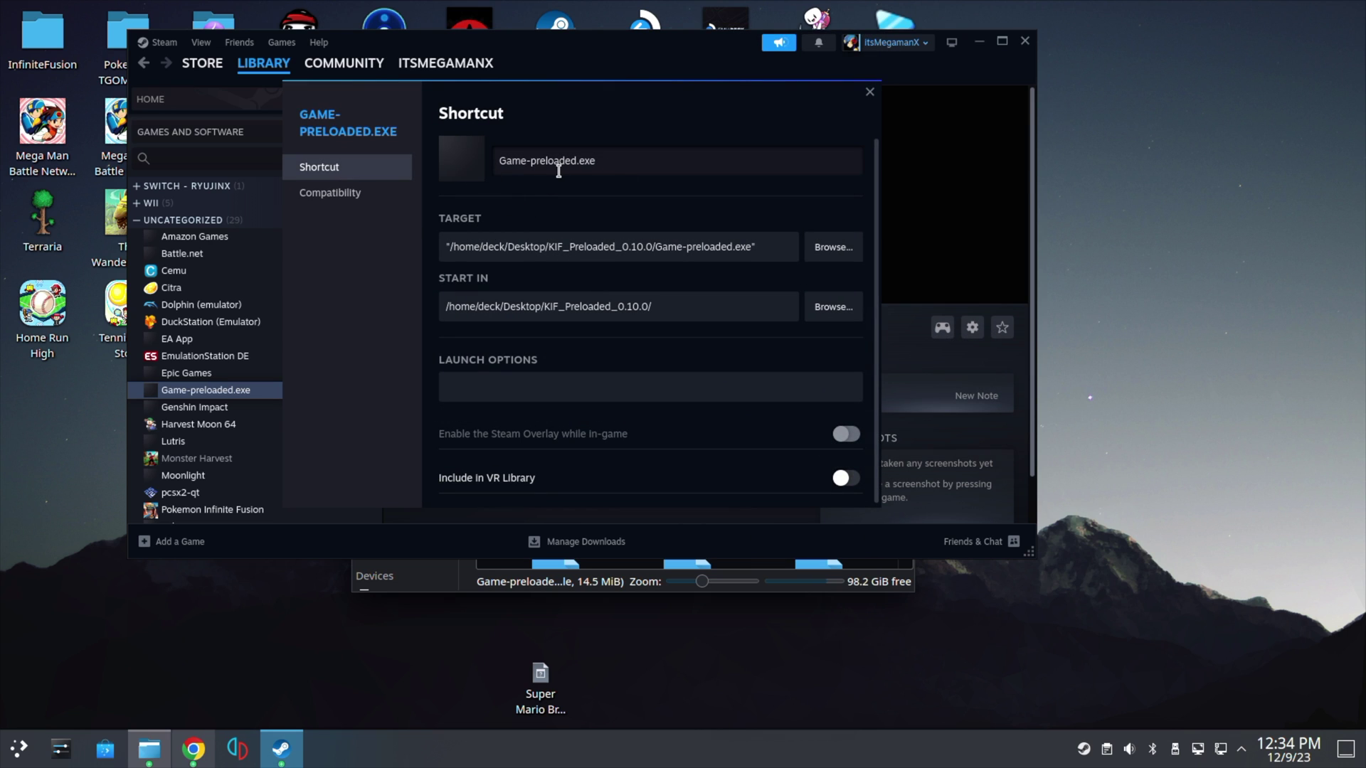
{"action": "triple_click", "coordinate": [558, 170]}
{"action": "type", "text": "KIF"}
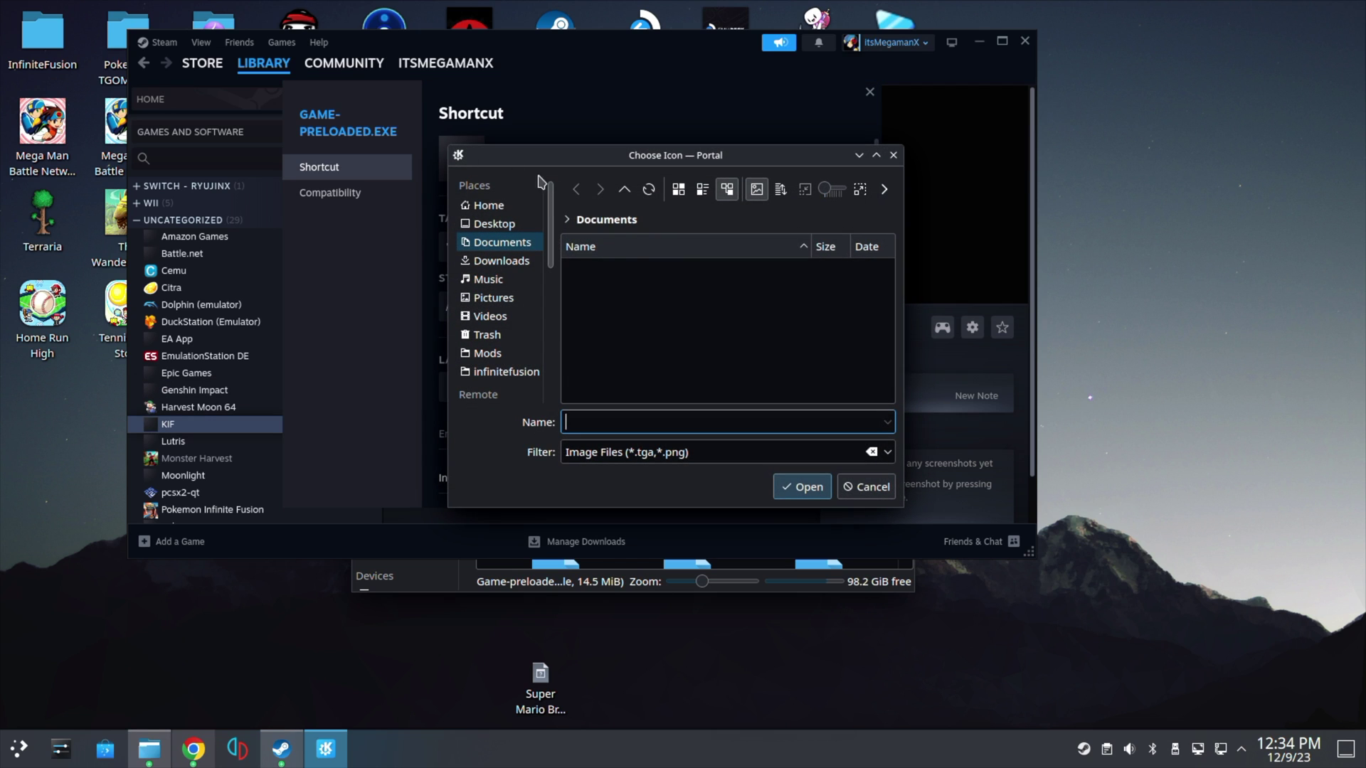
{"action": "left_click", "coordinate": [502, 262]}
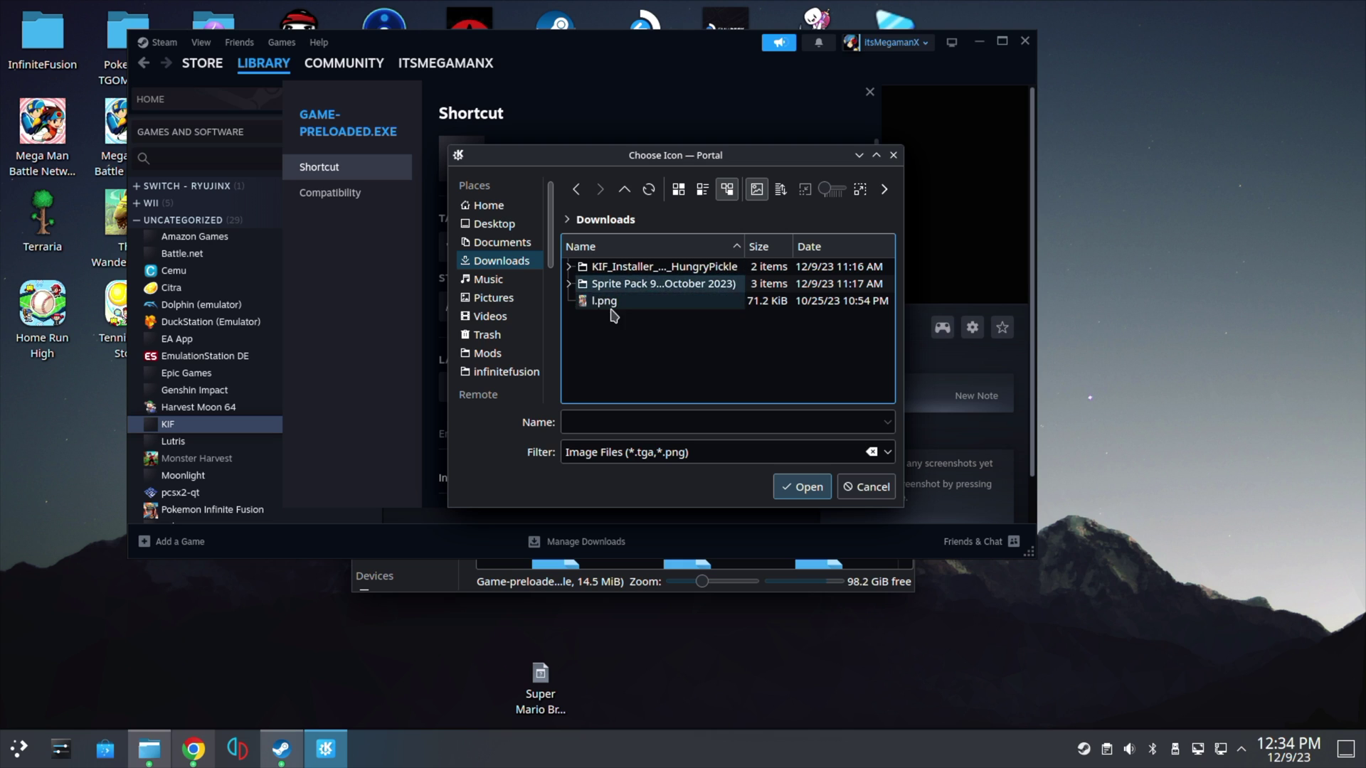
{"action": "double_click", "coordinate": [605, 301]}
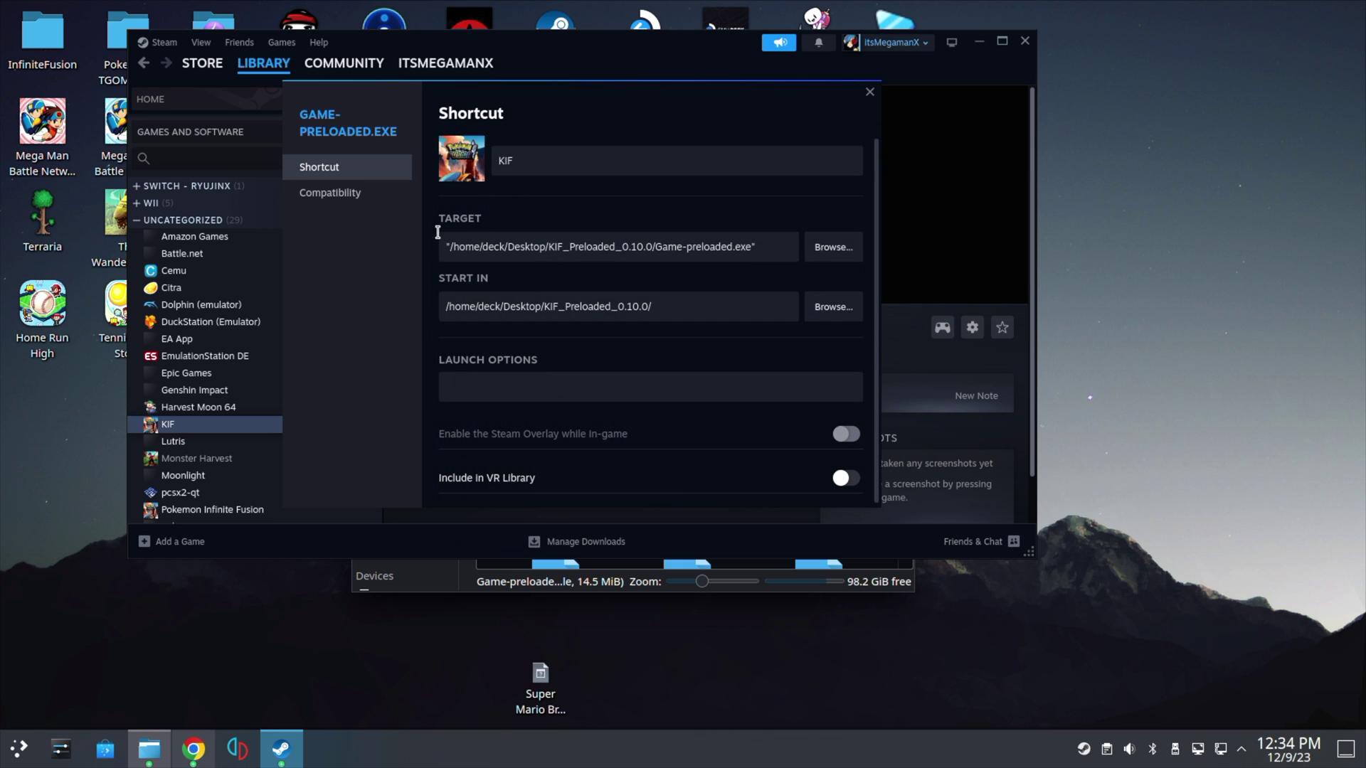
{"action": "left_click", "coordinate": [869, 92]}
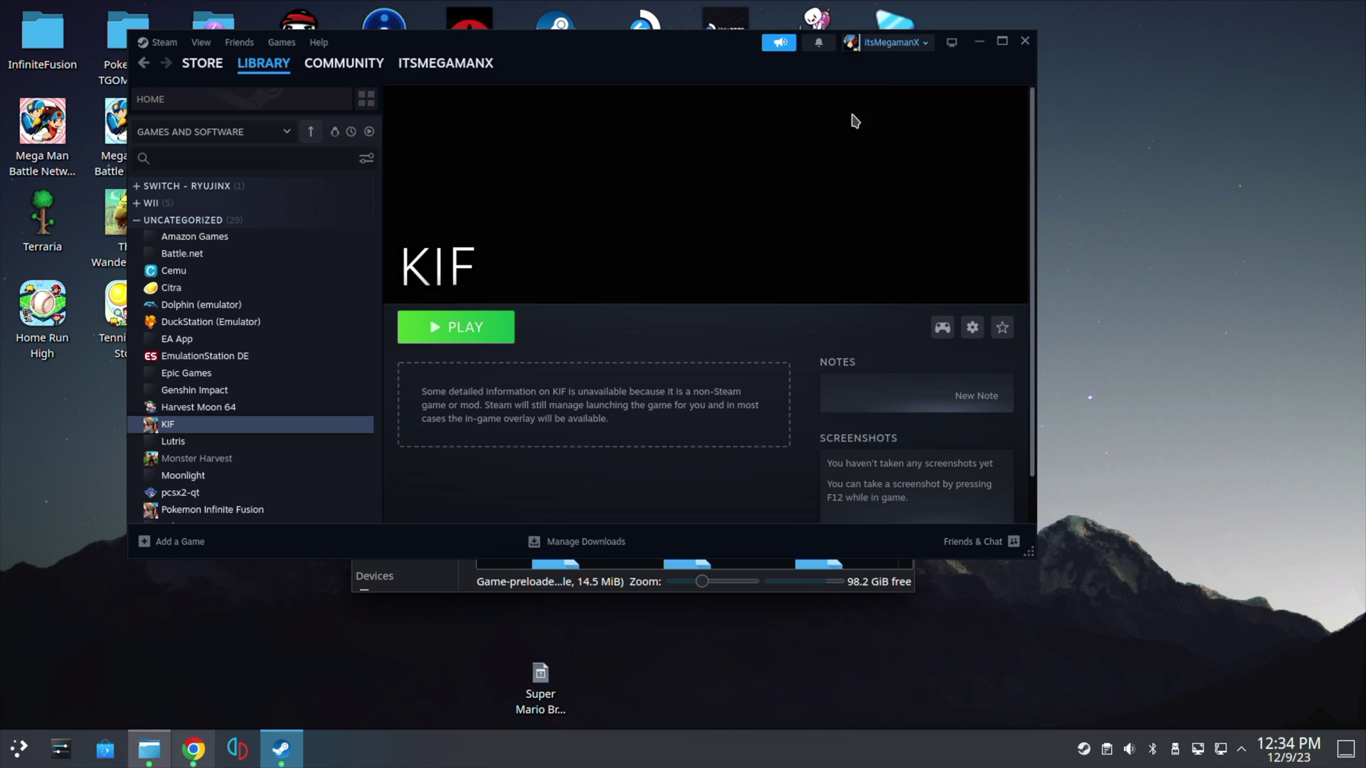
Step: Set b.jpg as the custom background banner on KIF's library page
{"action": "right_click", "coordinate": [560, 236]}
{"action": "left_click", "coordinate": [618, 246]}
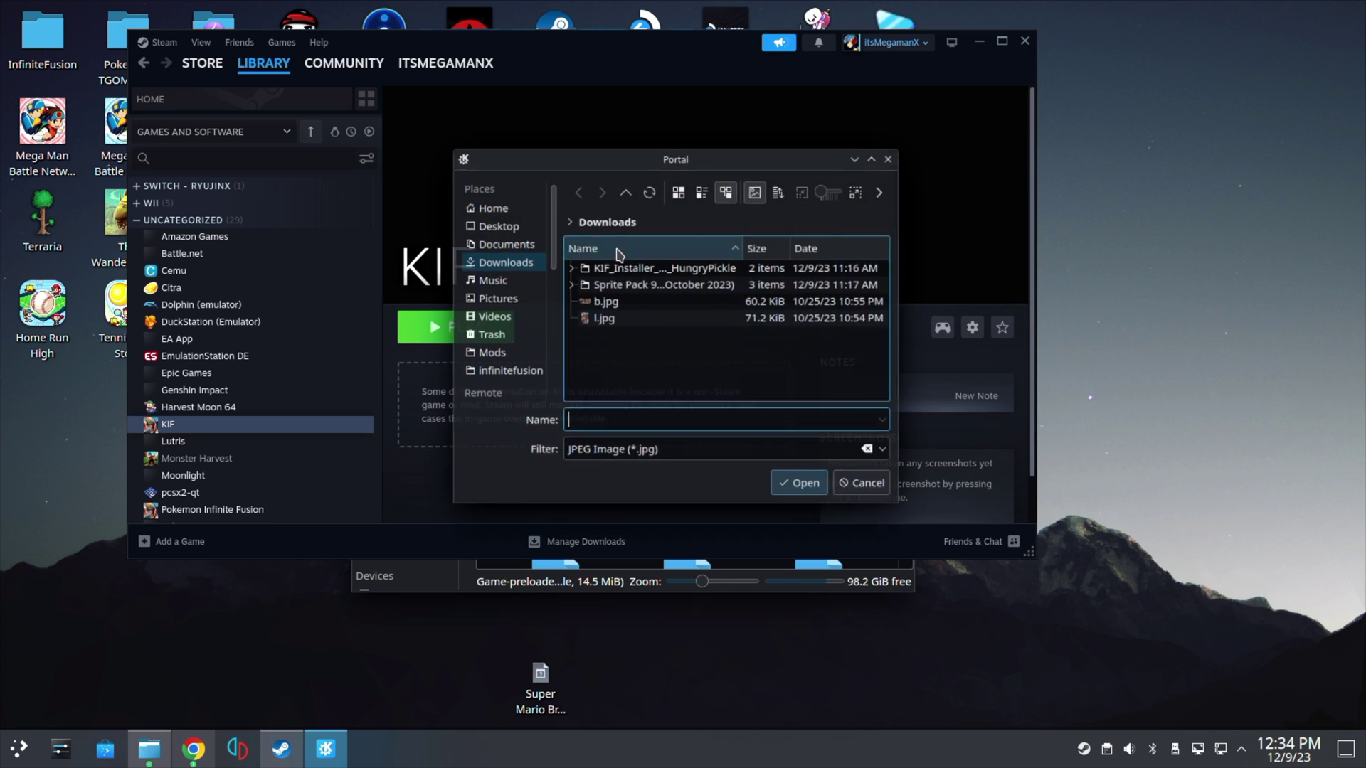
{"action": "double_click", "coordinate": [605, 301]}
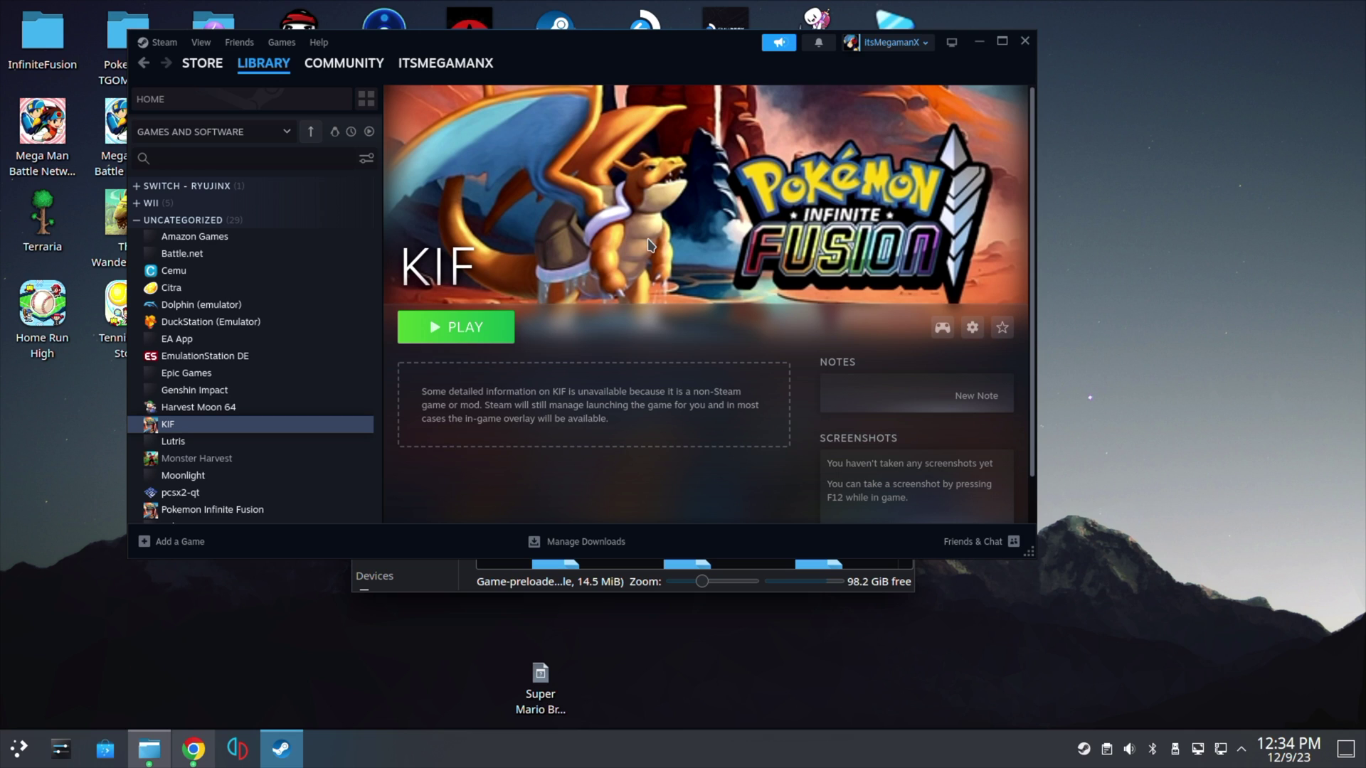
{"action": "mouse_move", "coordinate": [265, 64]}
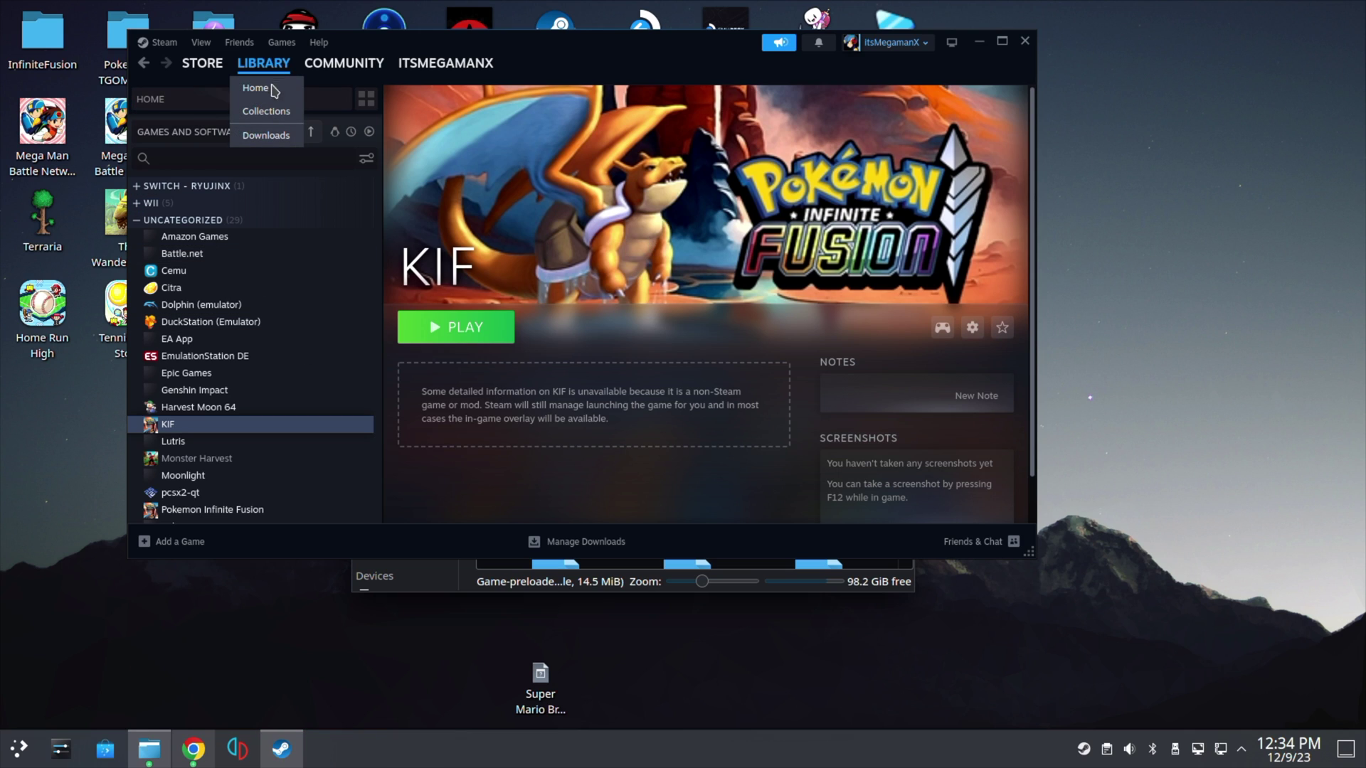
Step: Set b.jpg as the custom artwork for the KIF tile in Library Home's Recent Games
{"action": "left_click", "coordinate": [271, 95]}
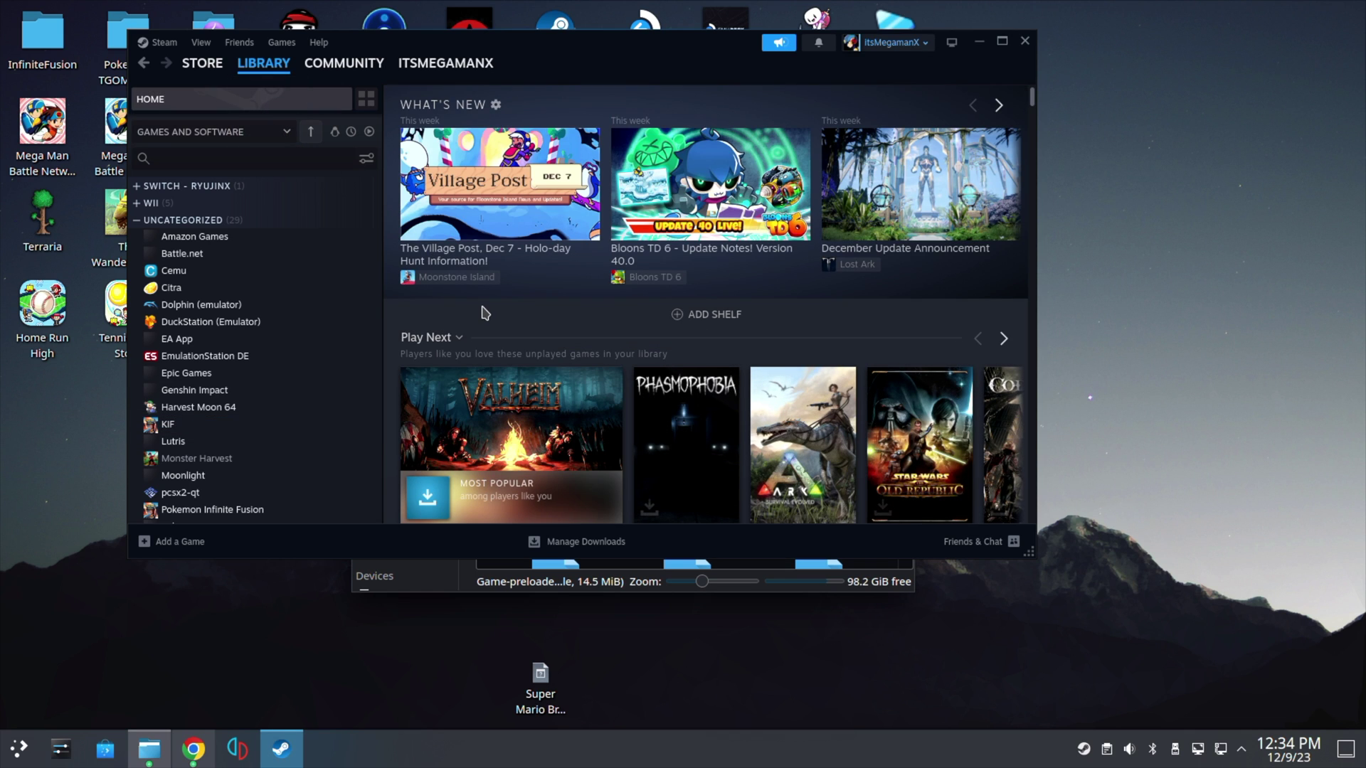
{"action": "scroll", "coordinate": [481, 316], "scroll_direction": "down", "scroll_amount": 3}
{"action": "scroll", "coordinate": [482, 317], "scroll_direction": "down", "scroll_amount": 1}
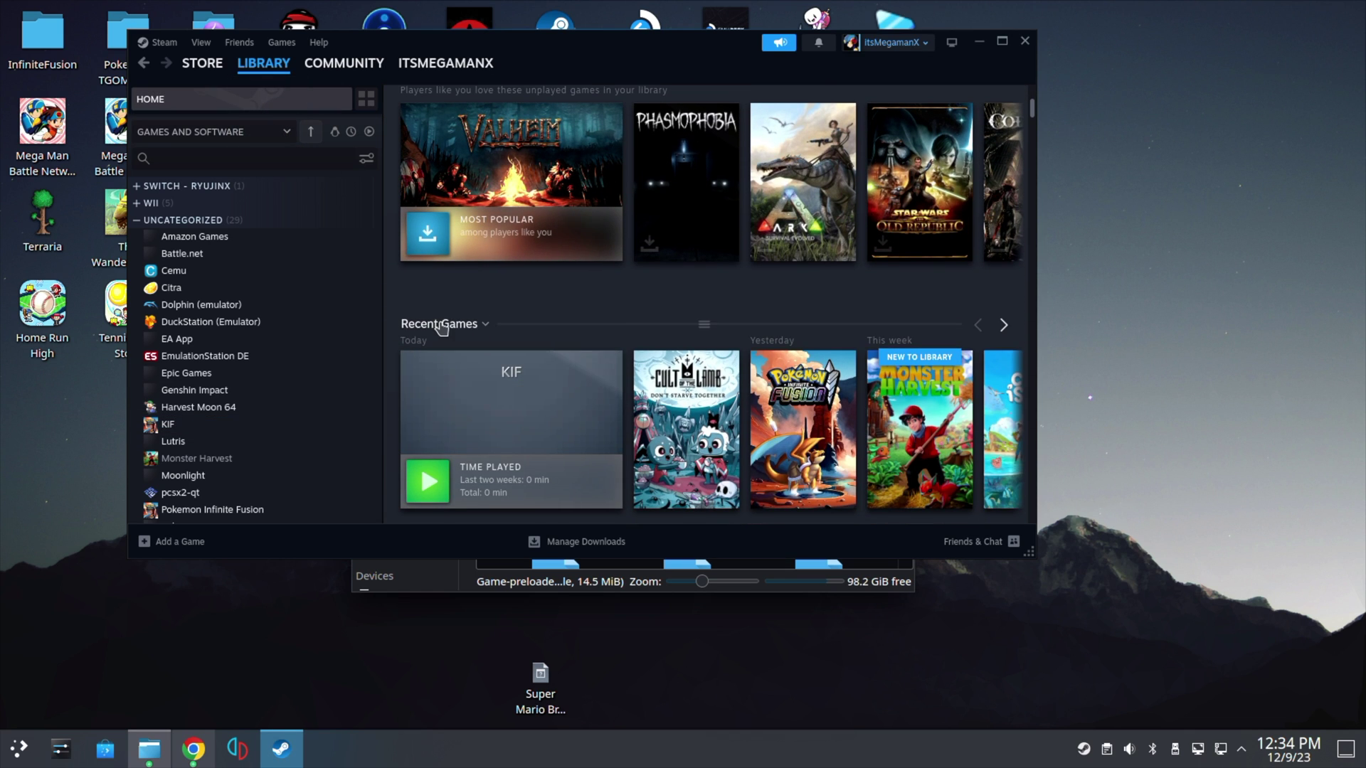
{"action": "right_click", "coordinate": [481, 404]}
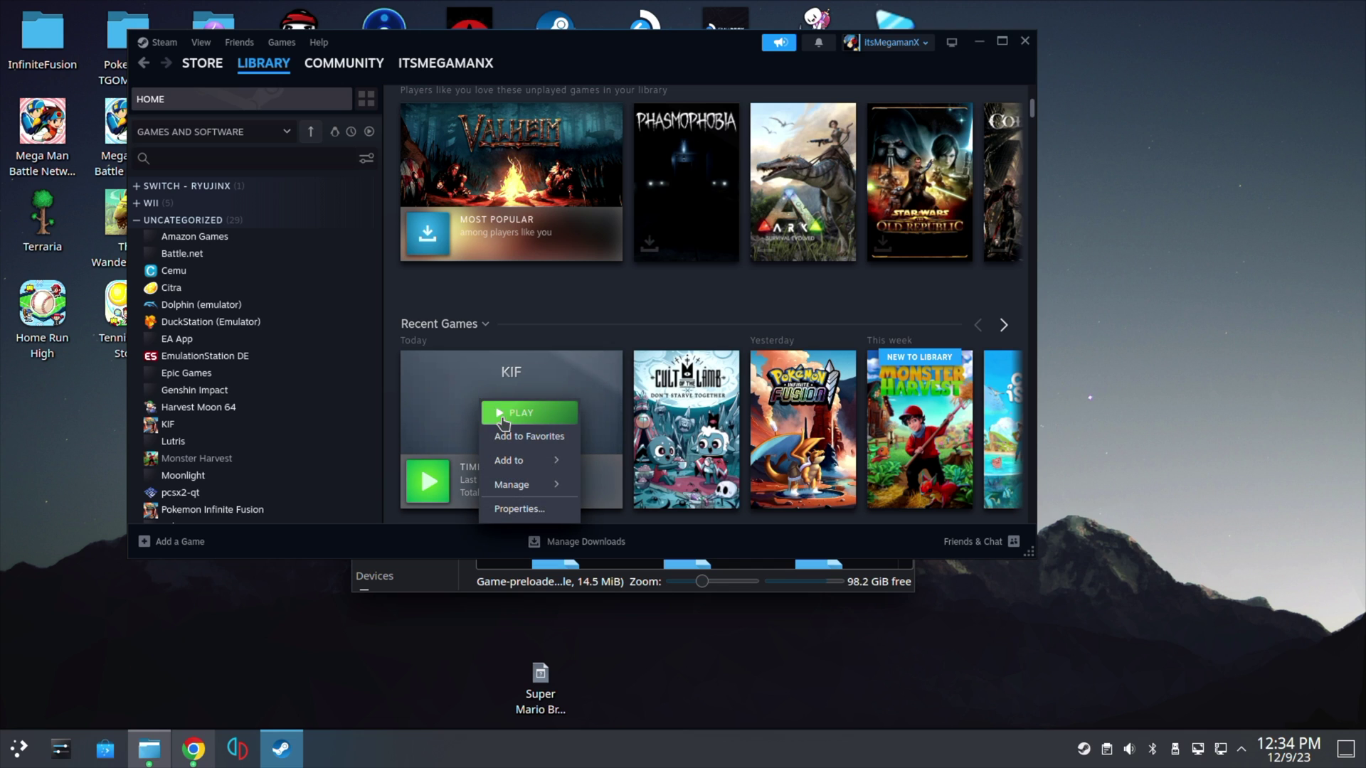
{"action": "mouse_move", "coordinate": [531, 486]}
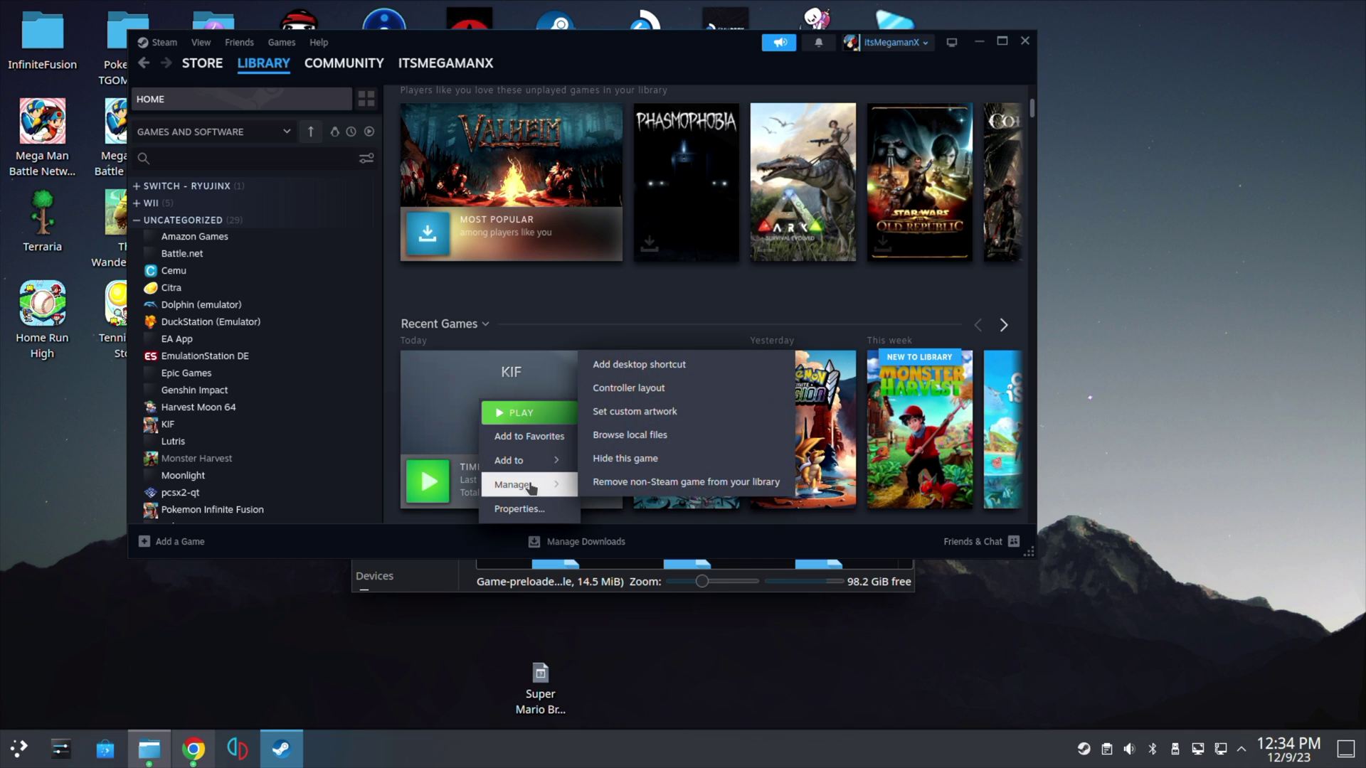
{"action": "left_click", "coordinate": [630, 412]}
{"action": "double_click", "coordinate": [601, 311]}
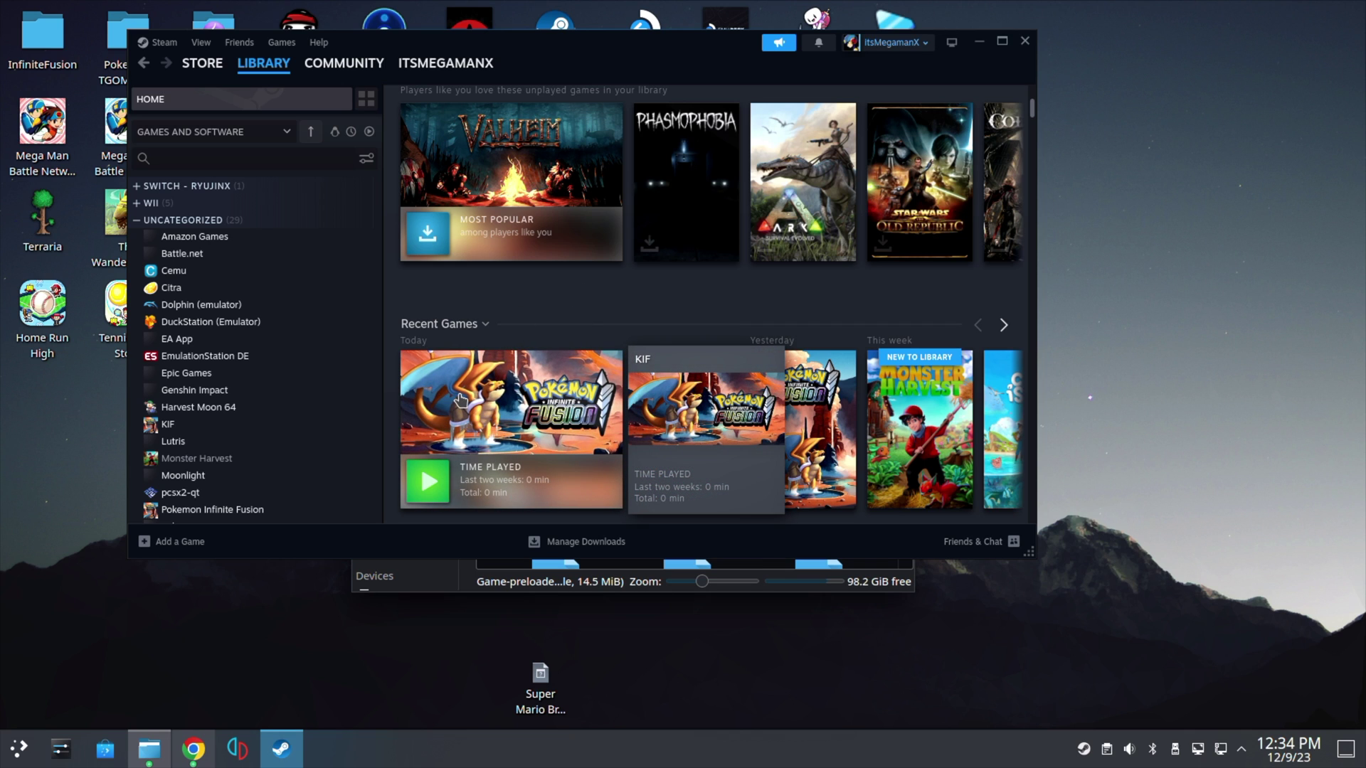
Step: Close Steam and the KIF_Preloaded folder window, then return to Gaming Mode
{"action": "left_click", "coordinate": [1025, 44]}
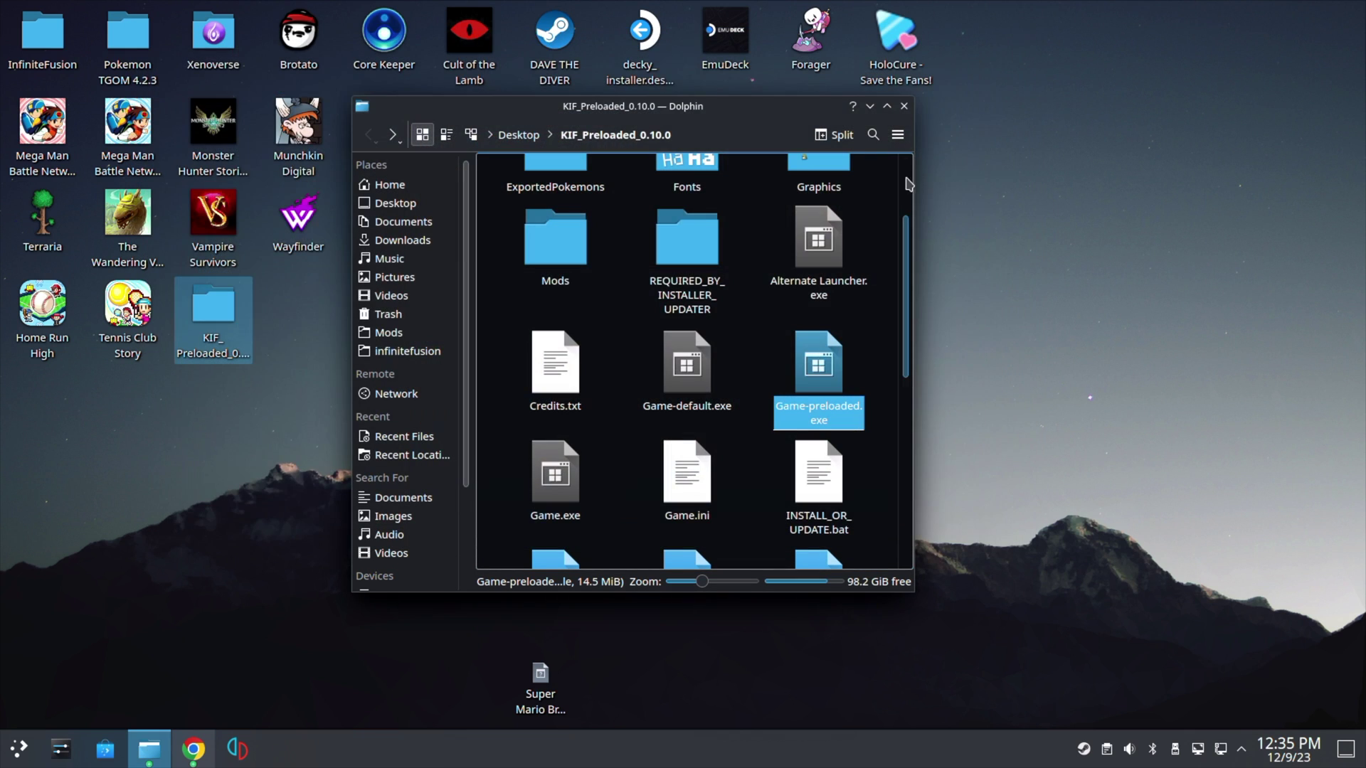
{"action": "left_click", "coordinate": [917, 97]}
{"action": "left_click", "coordinate": [473, 140]}
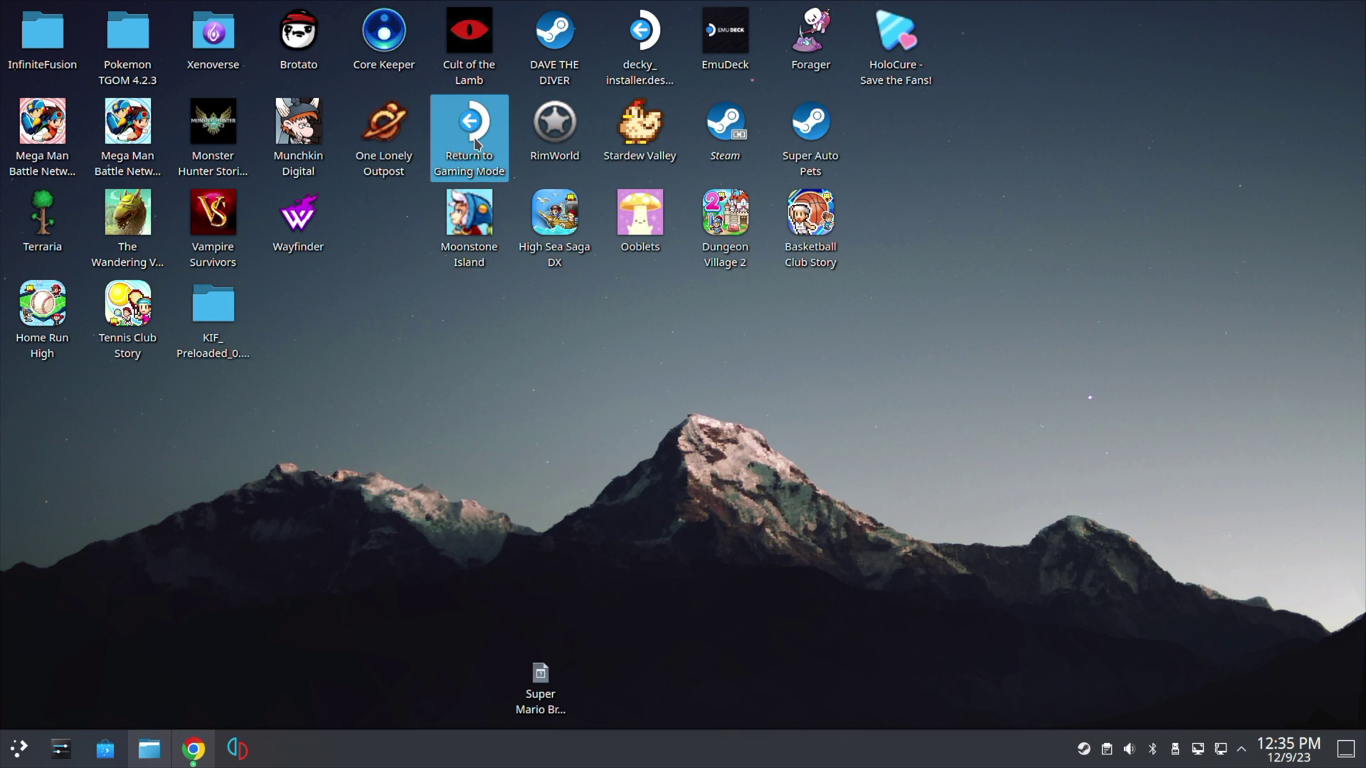
{"action": "double_click", "coordinate": [473, 141]}
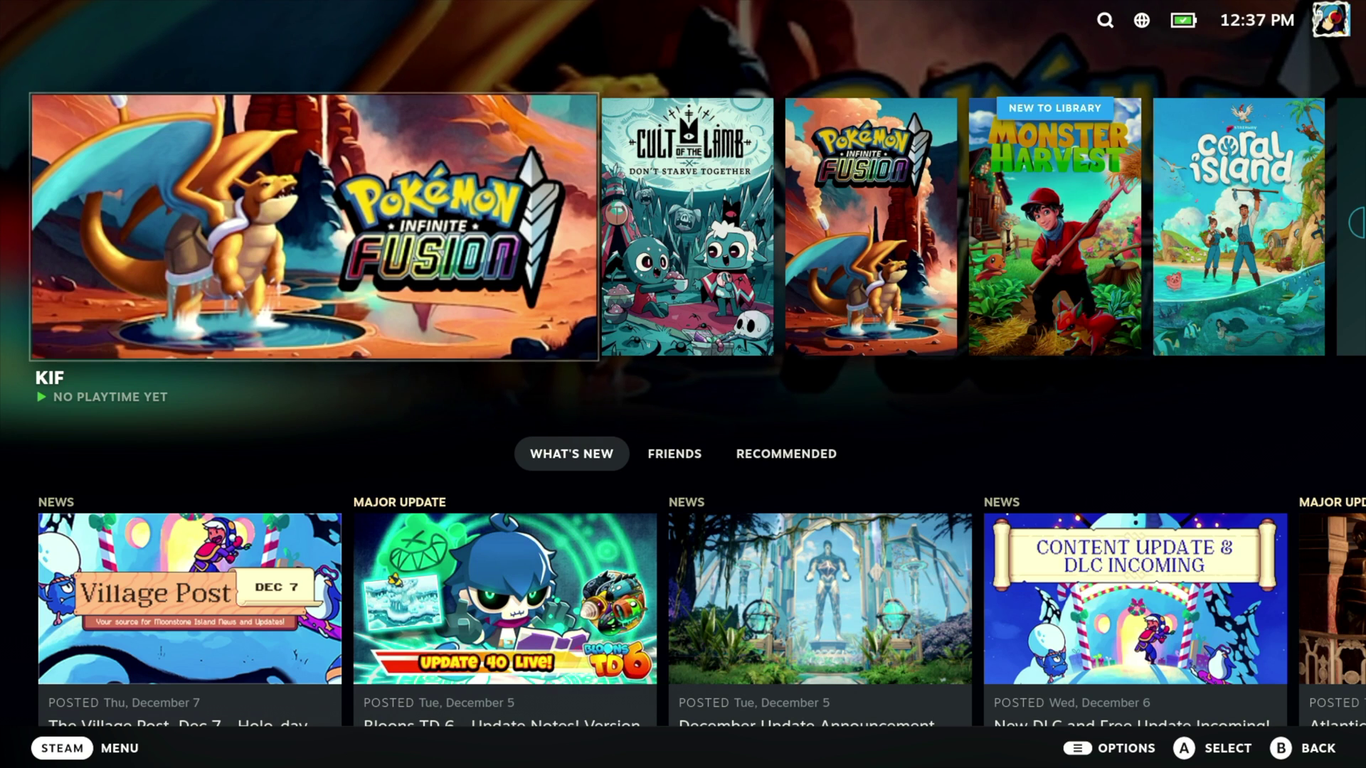
Step: Force KIF to use the GE-Proton8-25 compatibility tool, then open KIF's game page
{"action": "key", "text": "Menu"}
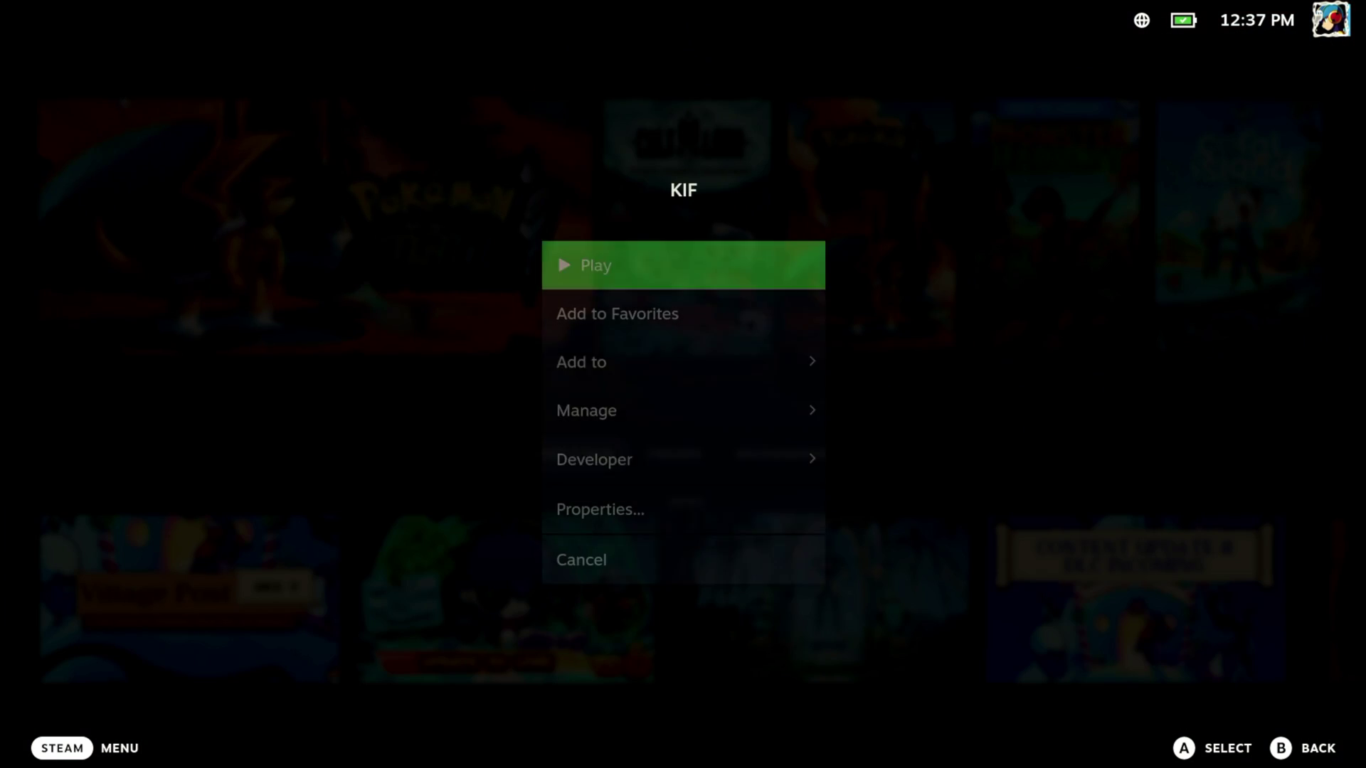
{"action": "key", "text": "Down"}
{"action": "key", "text": "Down"}
{"action": "key", "text": "Down"}
{"action": "key", "text": "Down"}
{"action": "key", "text": "Down"}
{"action": "key", "text": "Return"}
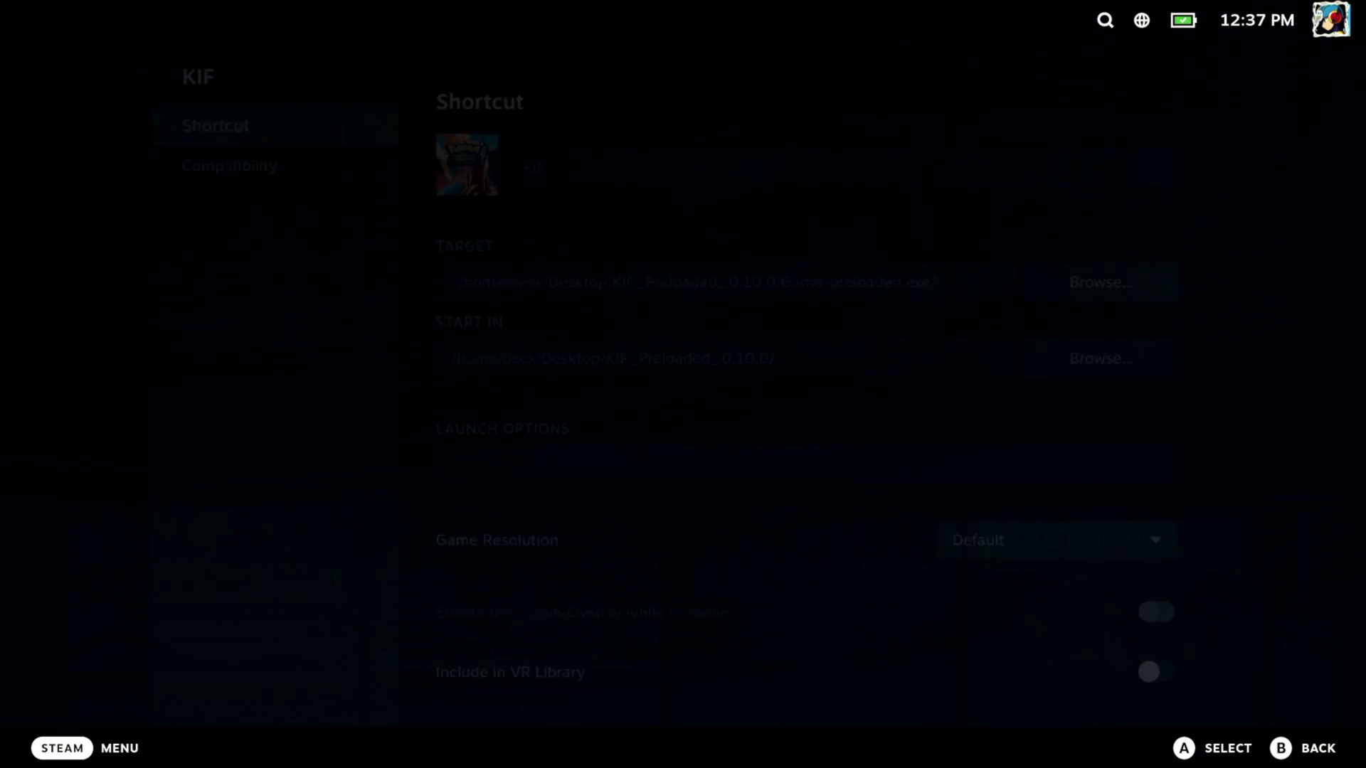
{"action": "key", "text": "Down"}
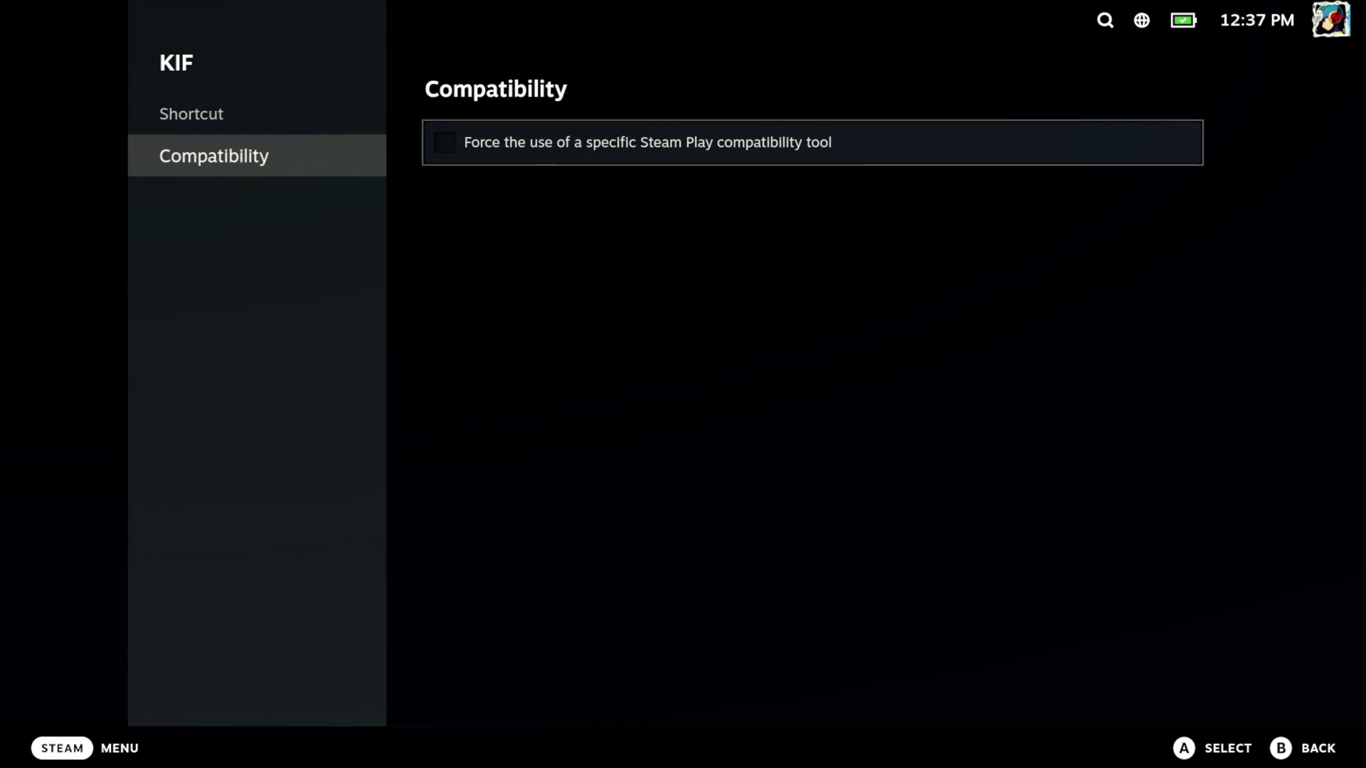
{"action": "key", "text": "Return"}
{"action": "key", "text": "Down"}
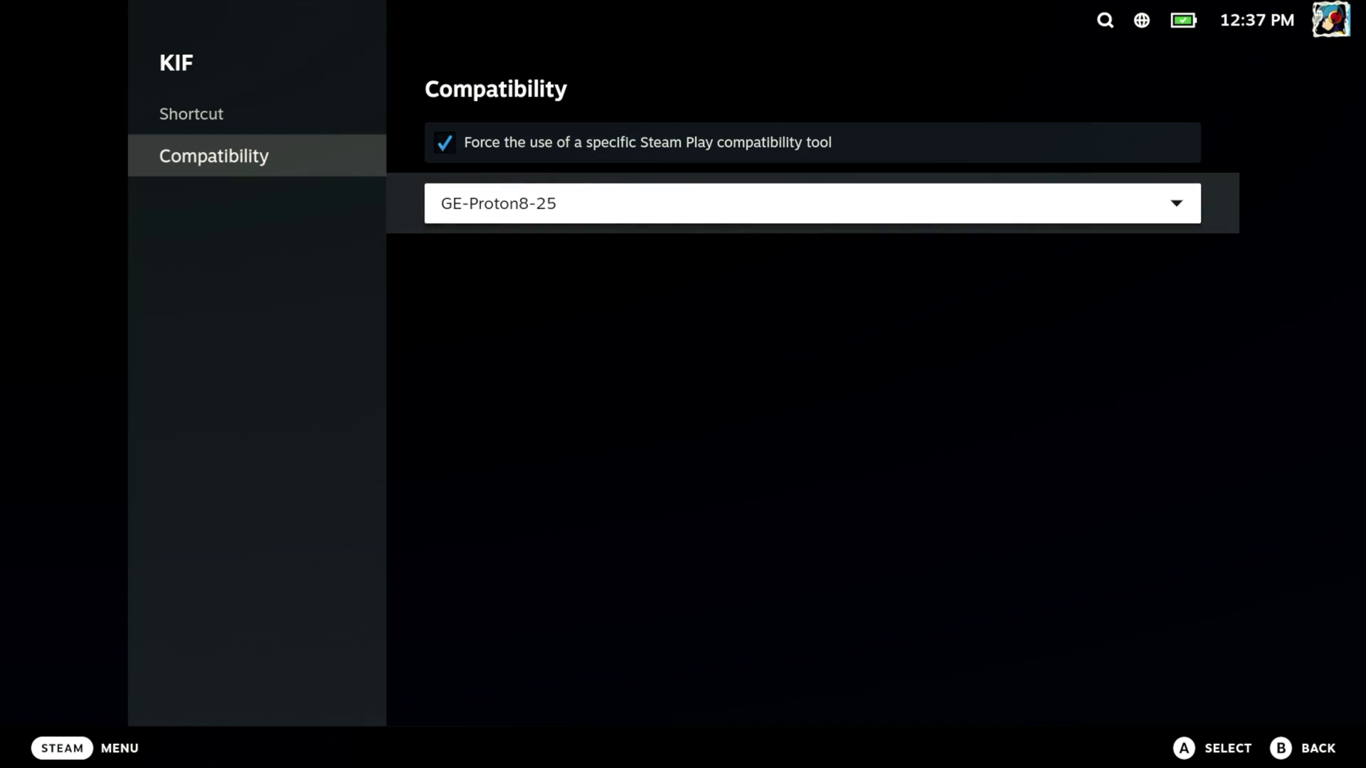
{"action": "key", "text": "Left"}
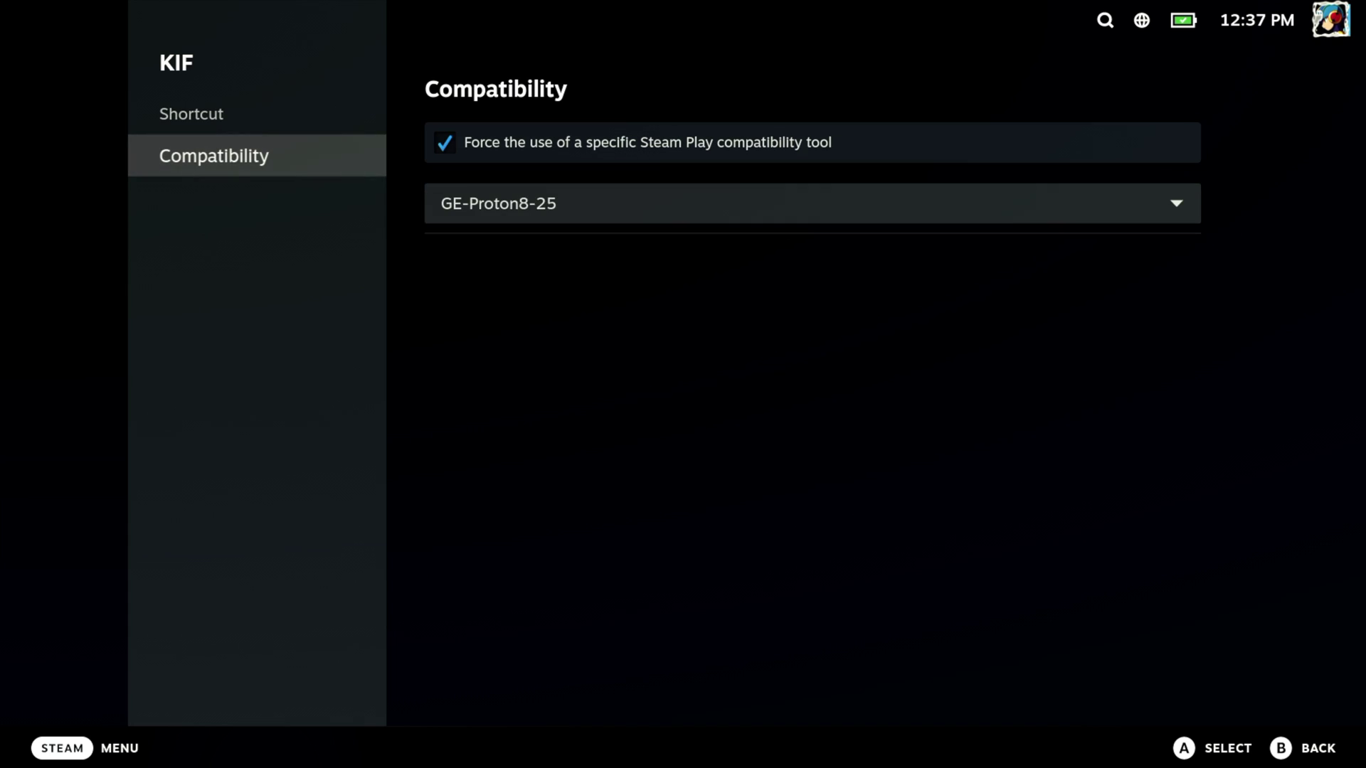
{"action": "key", "text": "Escape"}
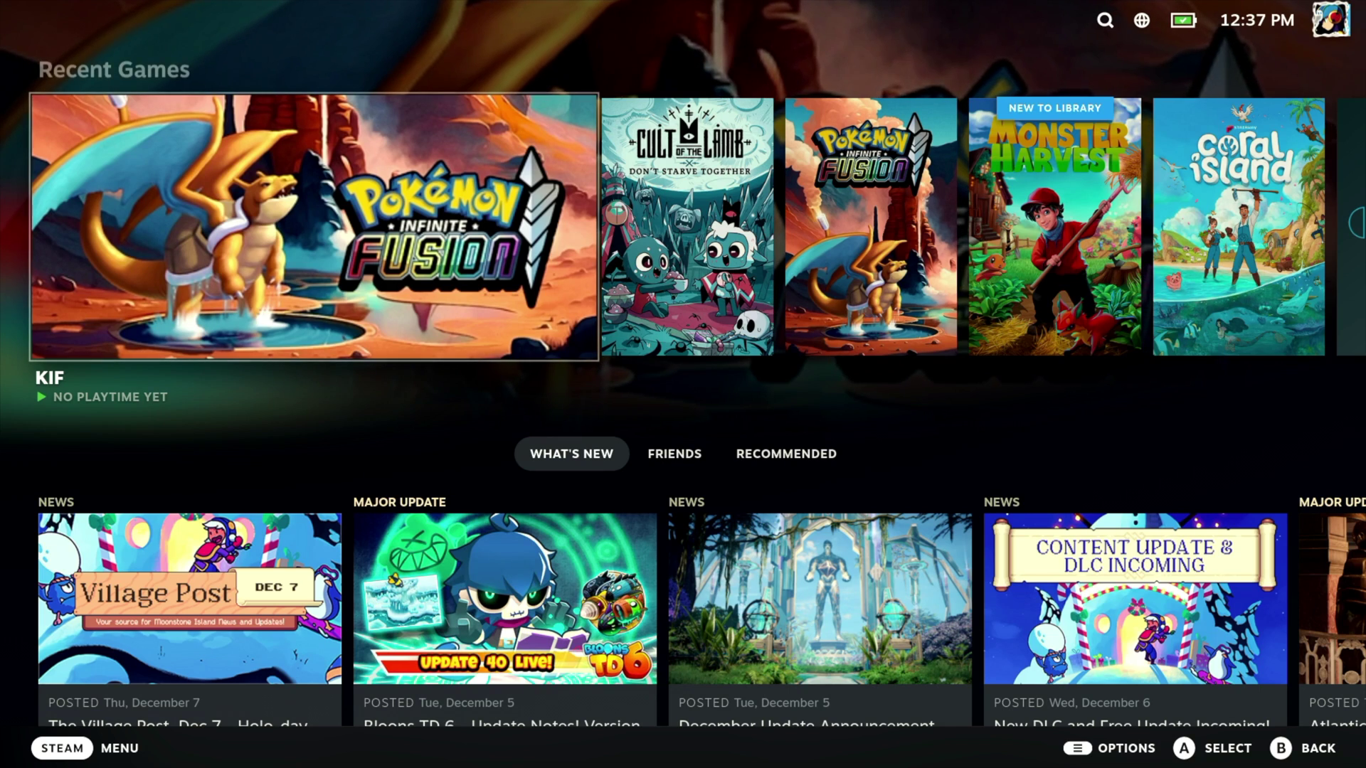
{"action": "key", "text": "Return"}
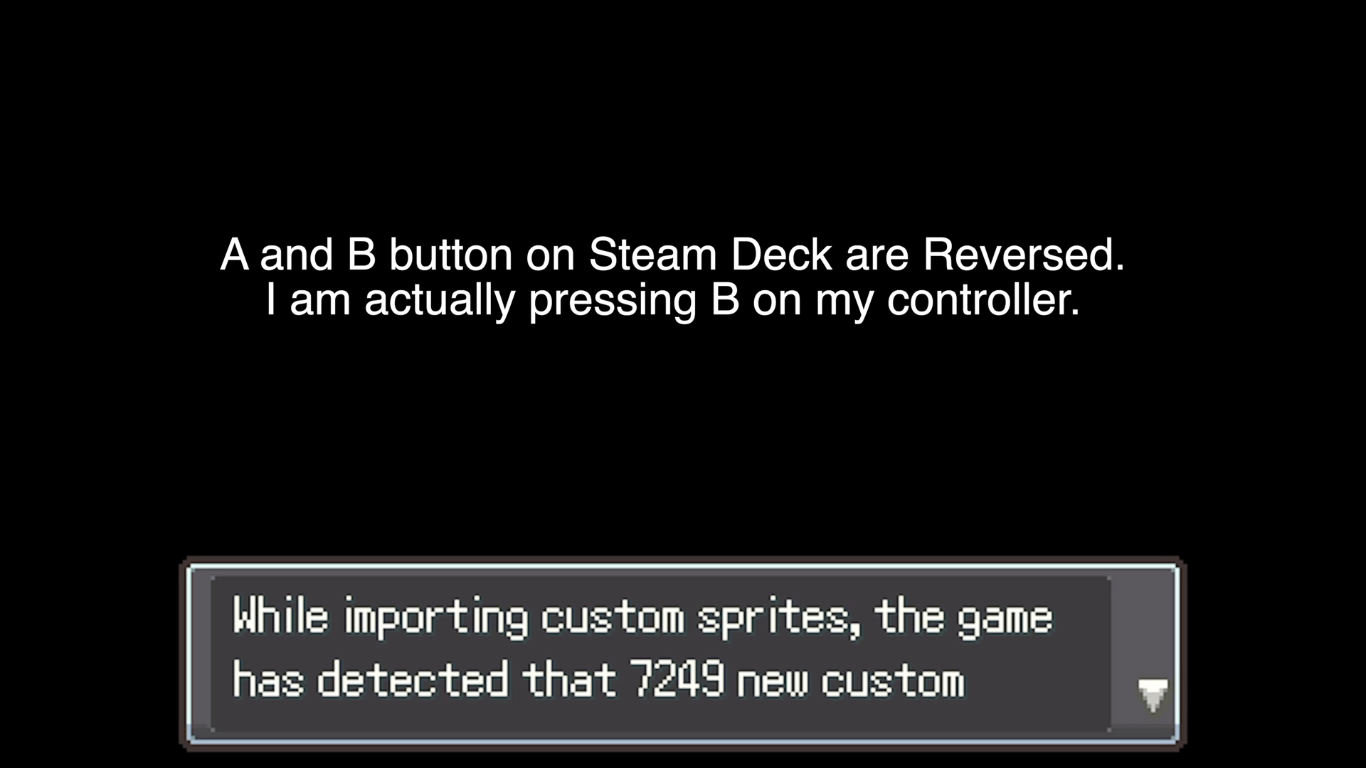
Step: Advance the sprite import messages and choose to replace all old sprites with the new ones
{"action": "key", "text": "Return"}
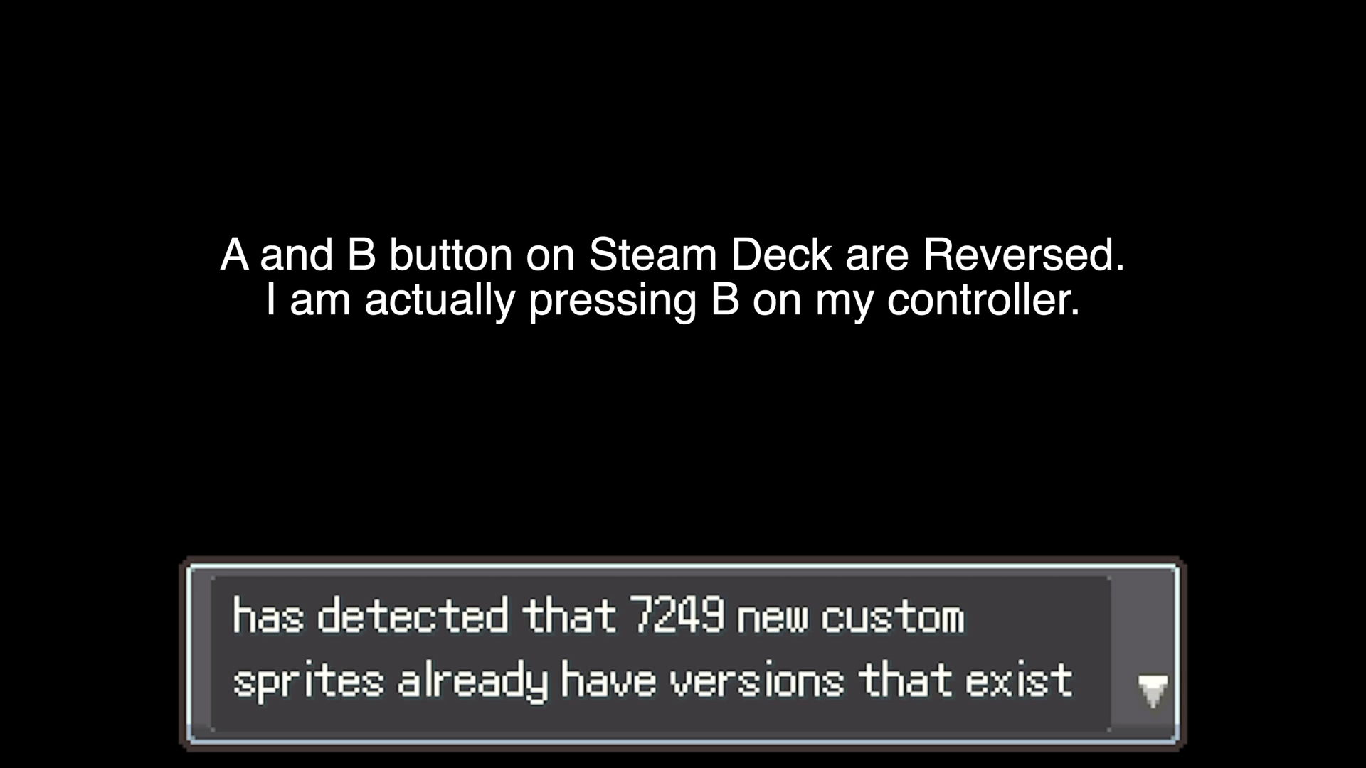
{"action": "key", "text": "Return"}
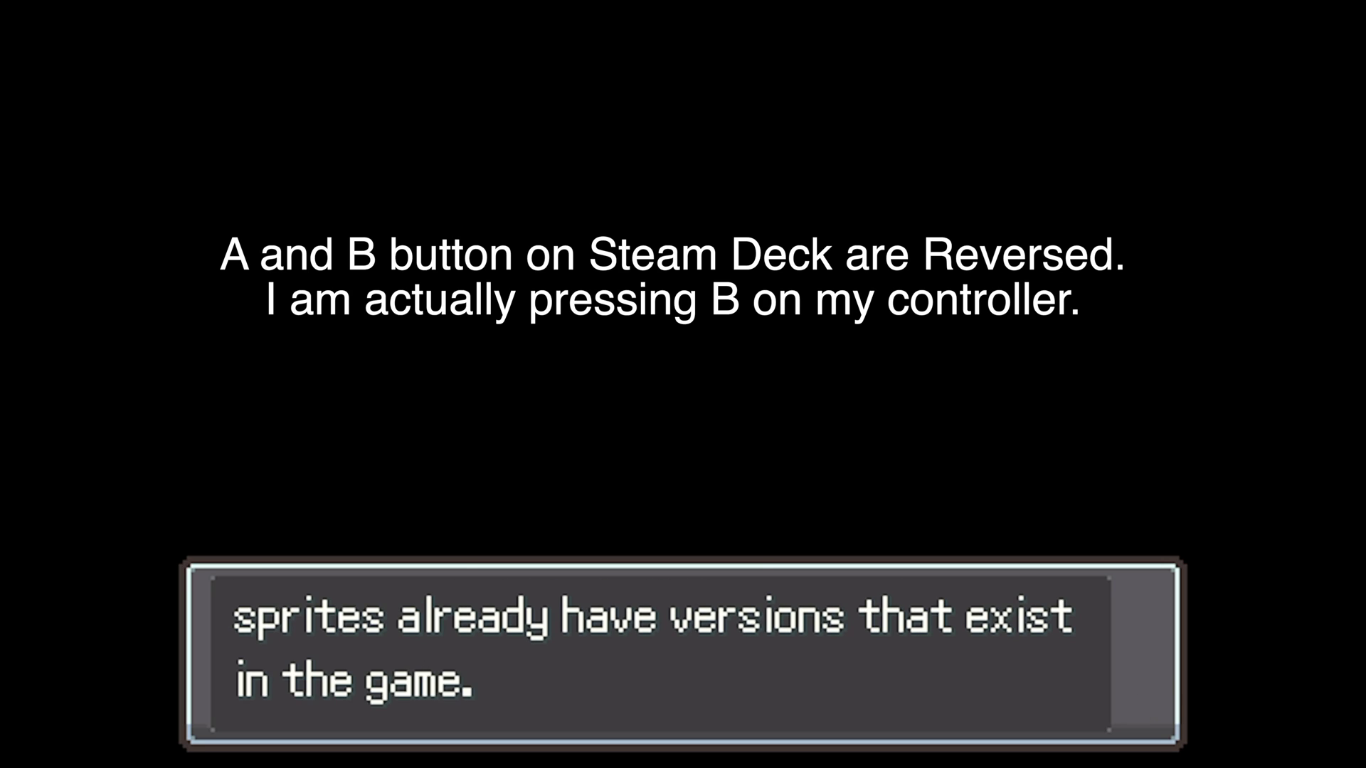
{"action": "key", "text": "Return"}
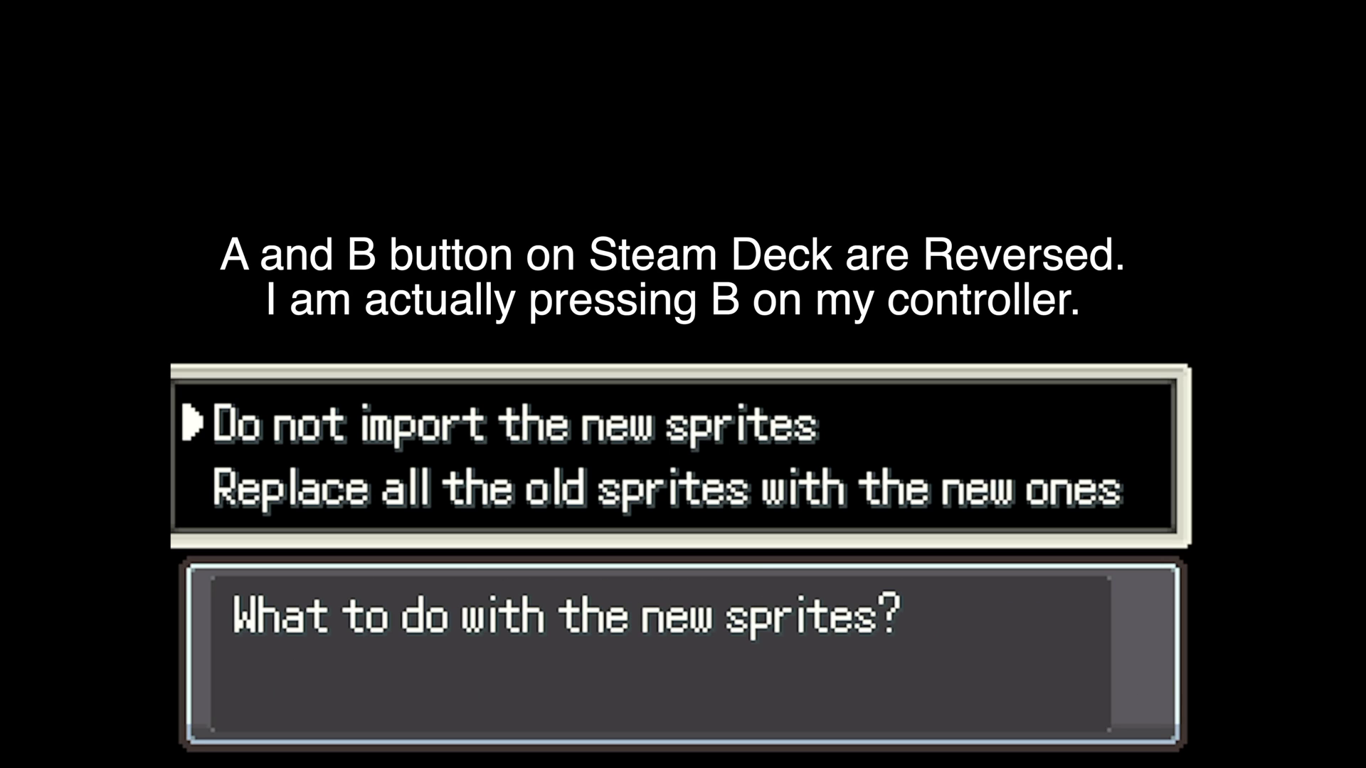
{"action": "key", "text": "Down"}
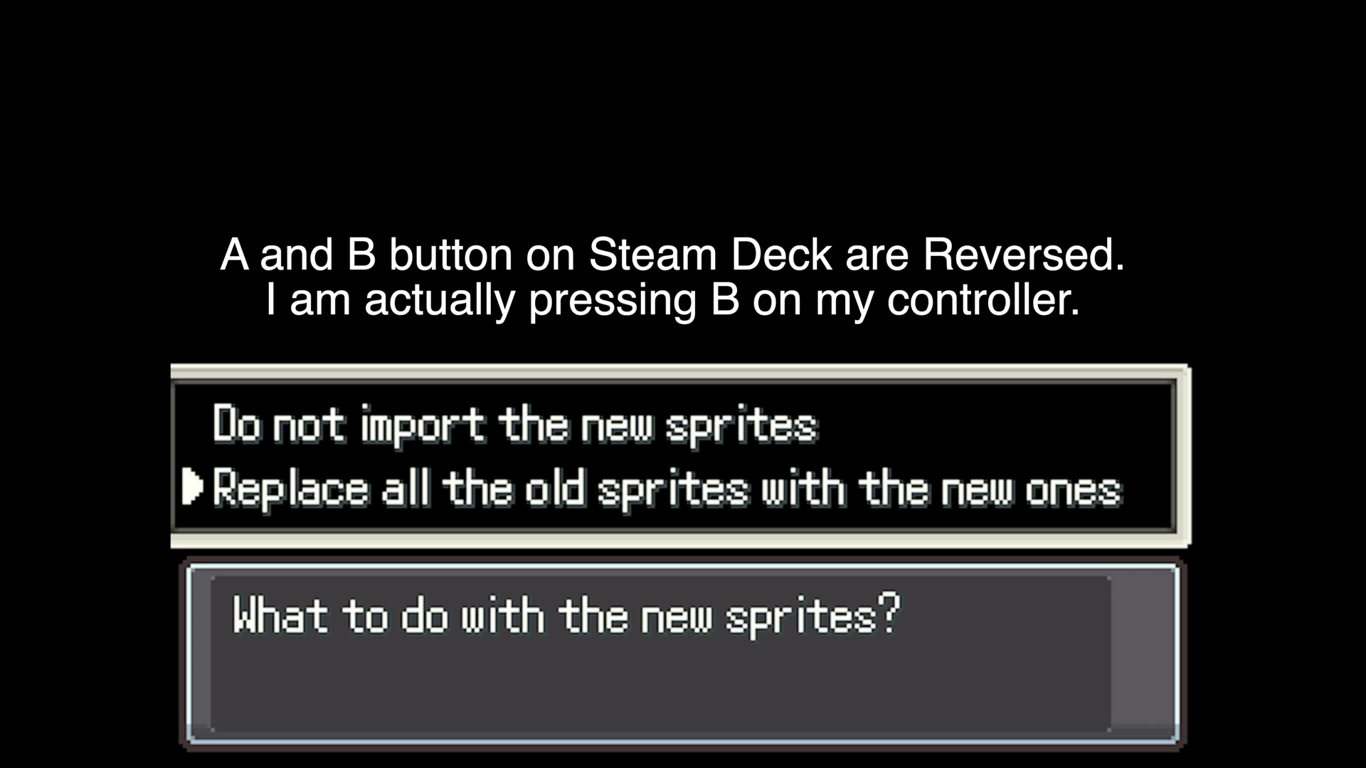
{"action": "key", "text": "Return"}
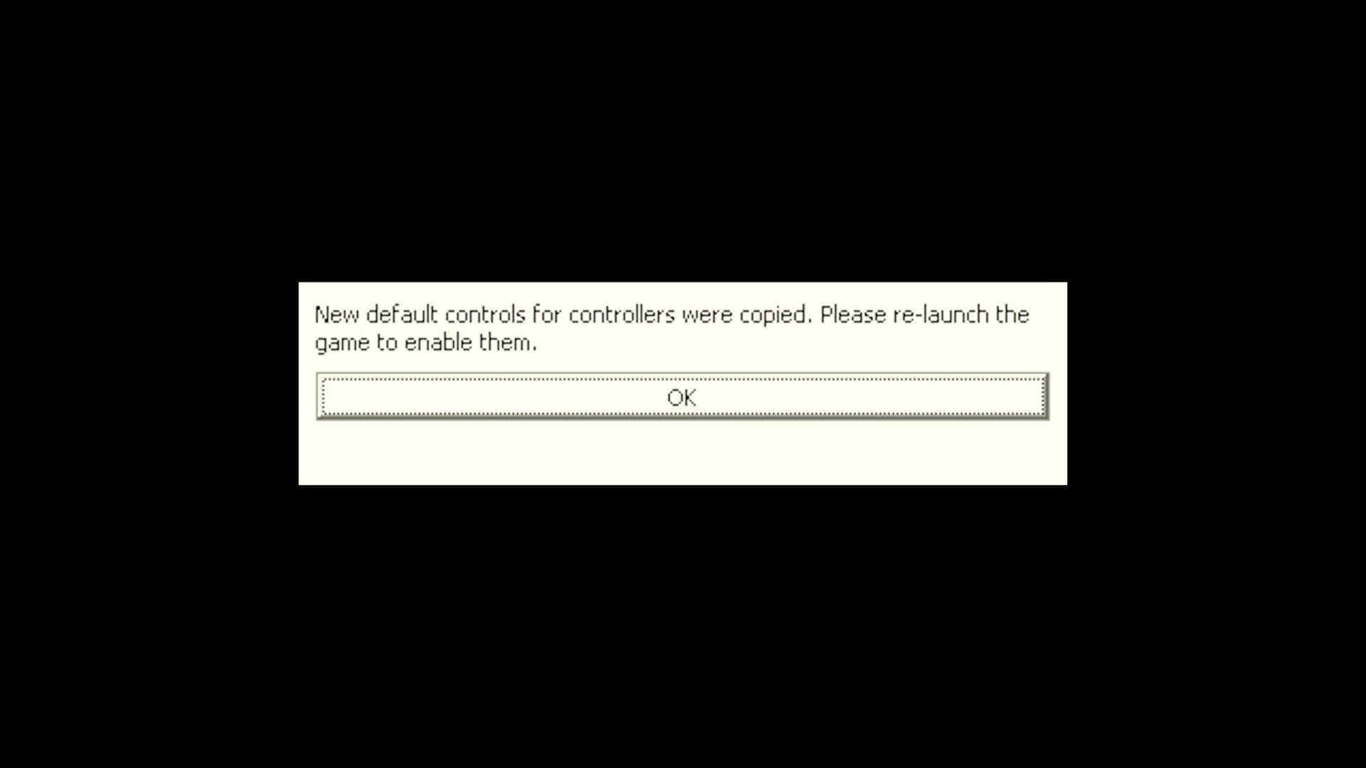
Step: Dismiss the controller defaults notice and browse the title menu, ending on New Game
{"action": "key", "text": "Return"}
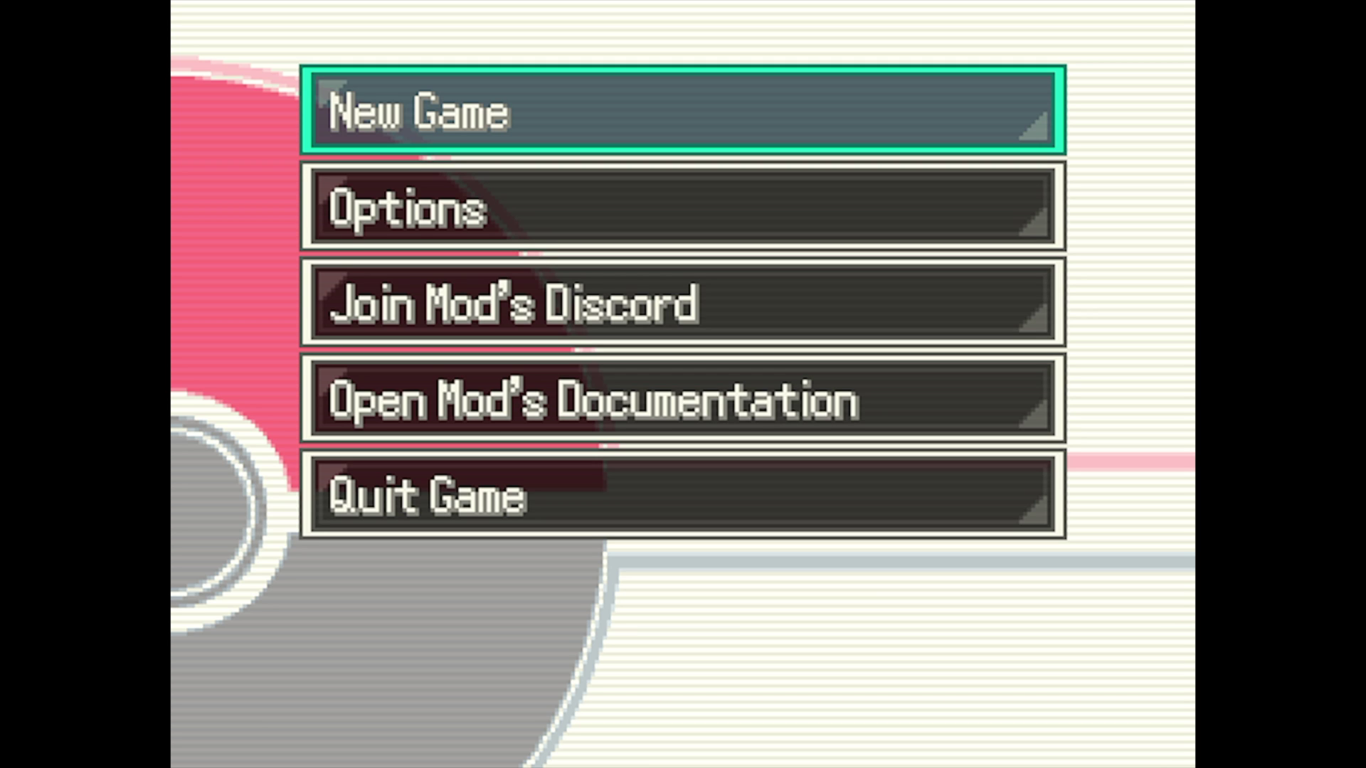
{"action": "key", "text": "Down"}
{"action": "key", "text": "Down"}
{"action": "key", "text": "Down"}
{"action": "key", "text": "Up"}
{"action": "key", "text": "Down"}
{"action": "key", "text": "Up"}
{"action": "key", "text": "Up"}
{"action": "key", "text": "Up"}
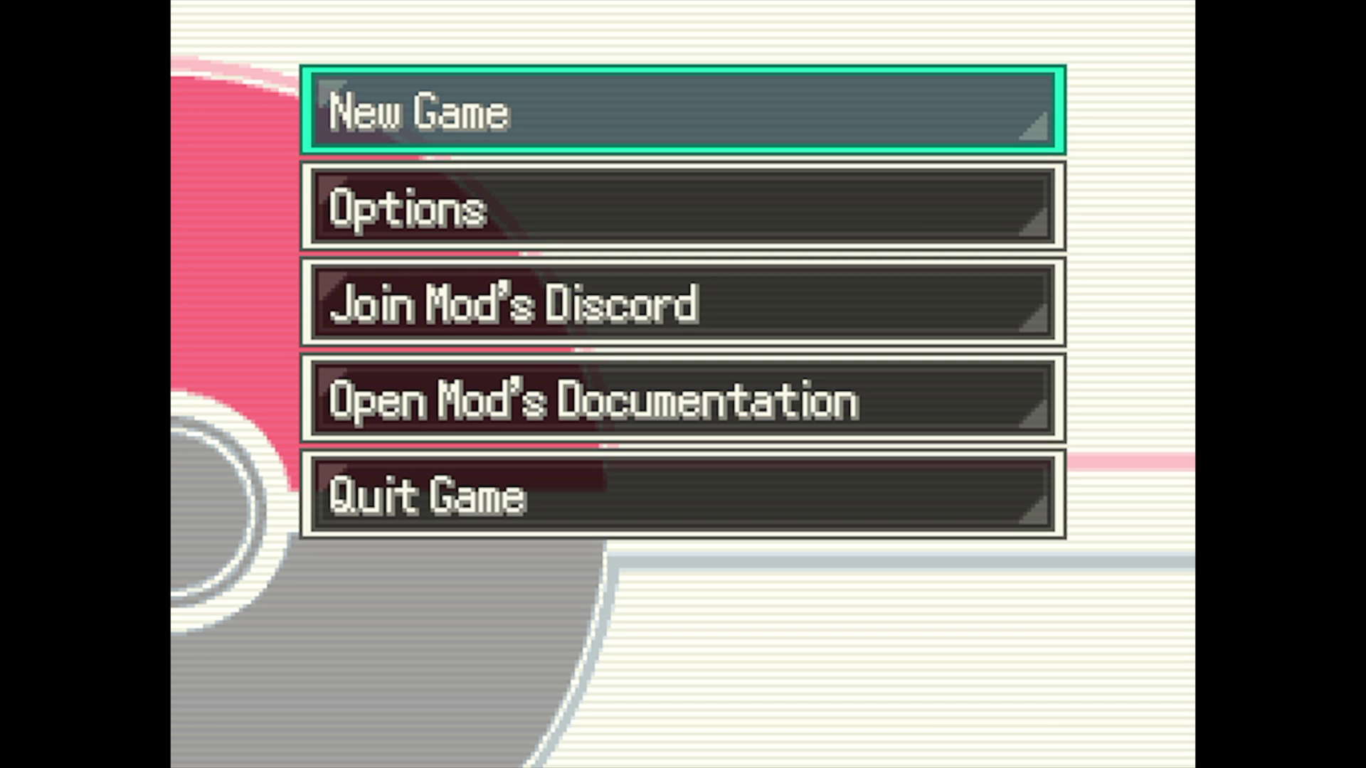